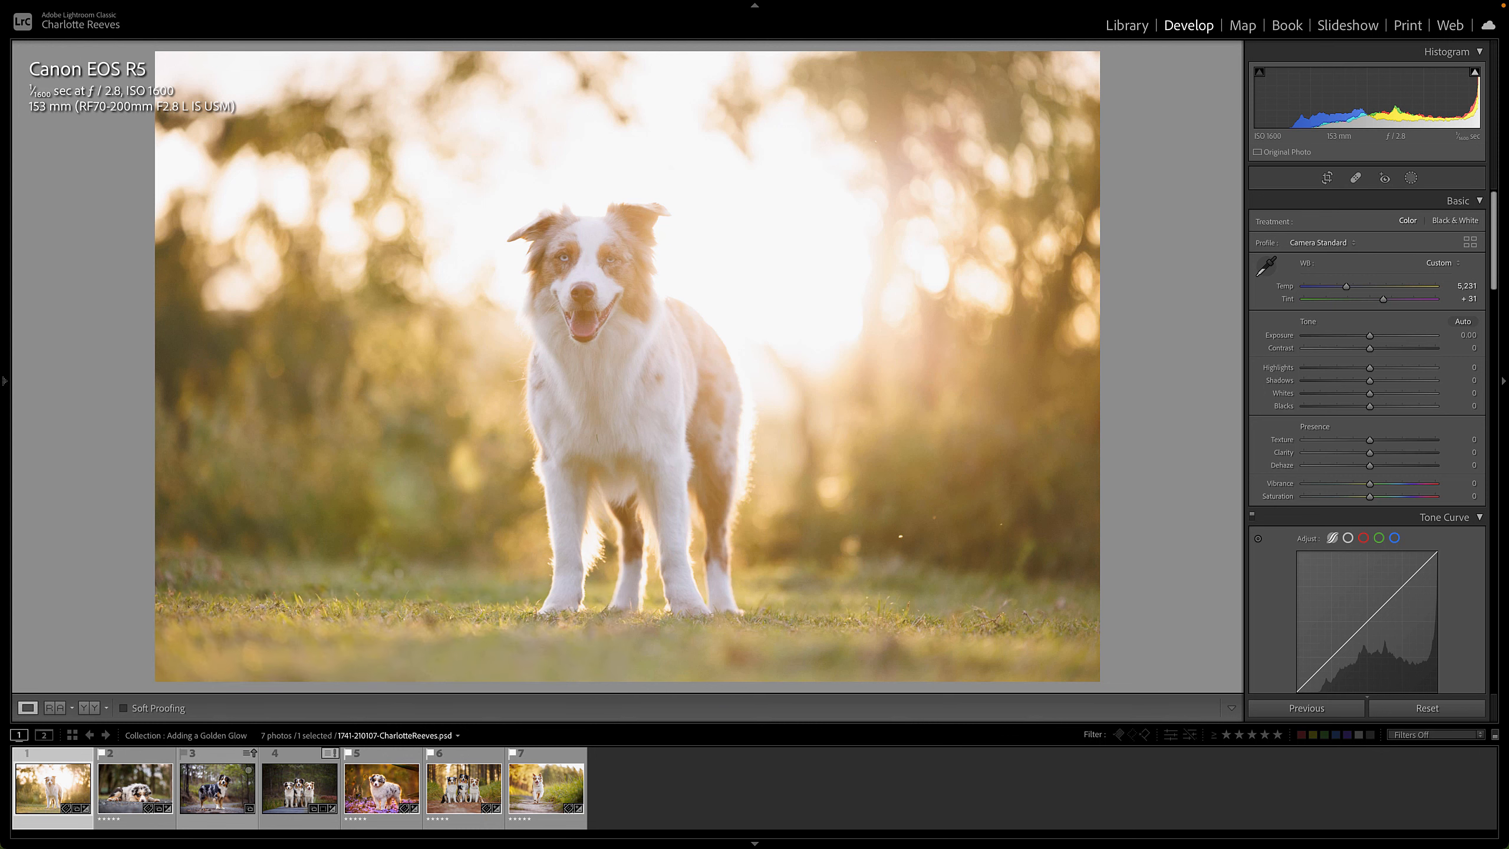
Review the evenly lit photos two to four, comparing the lying puppy, the standing dog and the three dogs on the boardwalk
{"action": "left_click", "coordinate": [148, 790]}
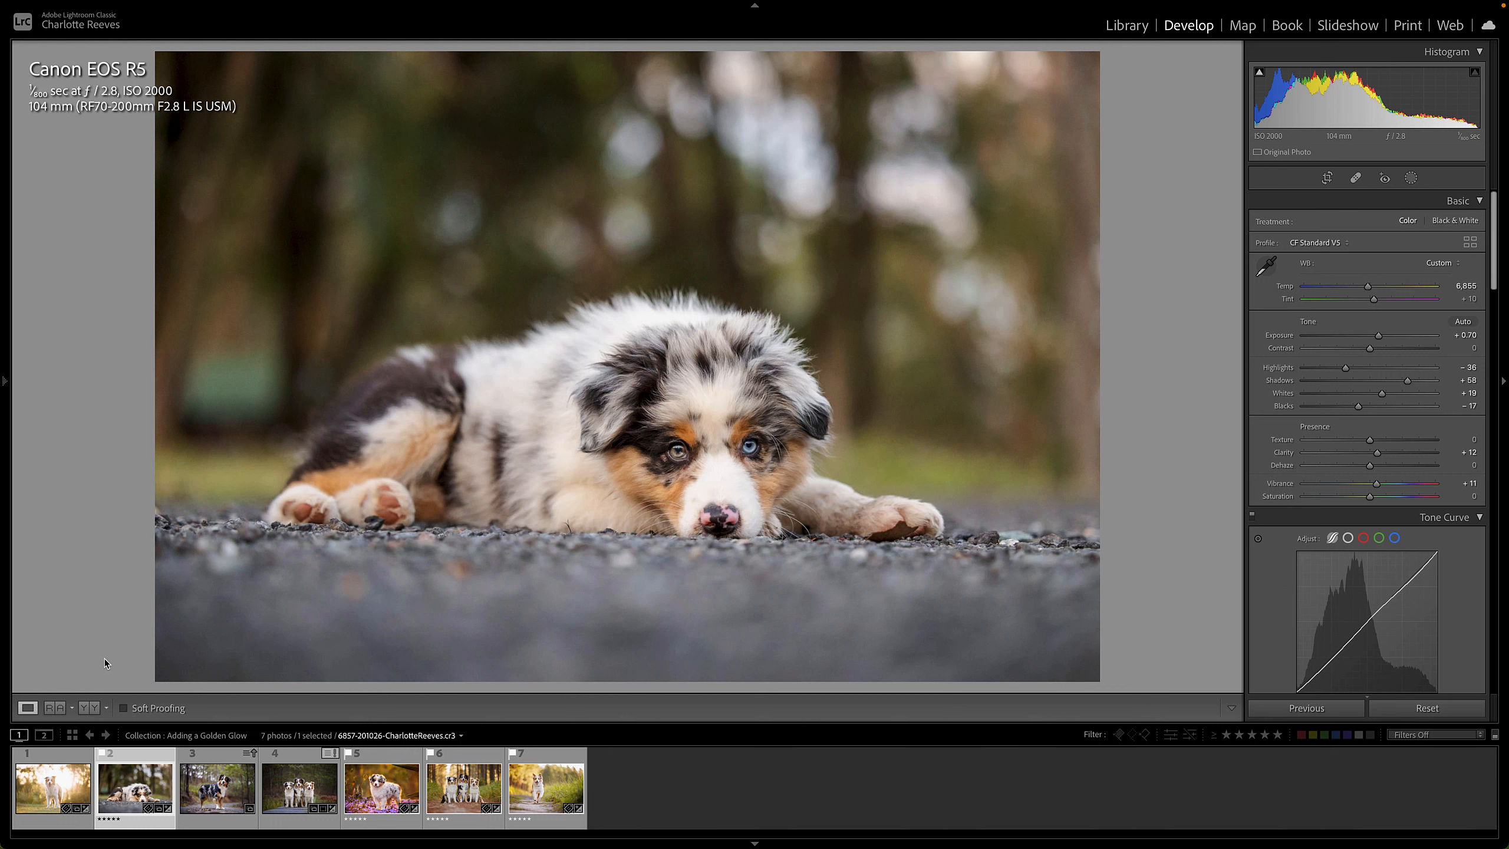
{"action": "key", "text": "Right"}
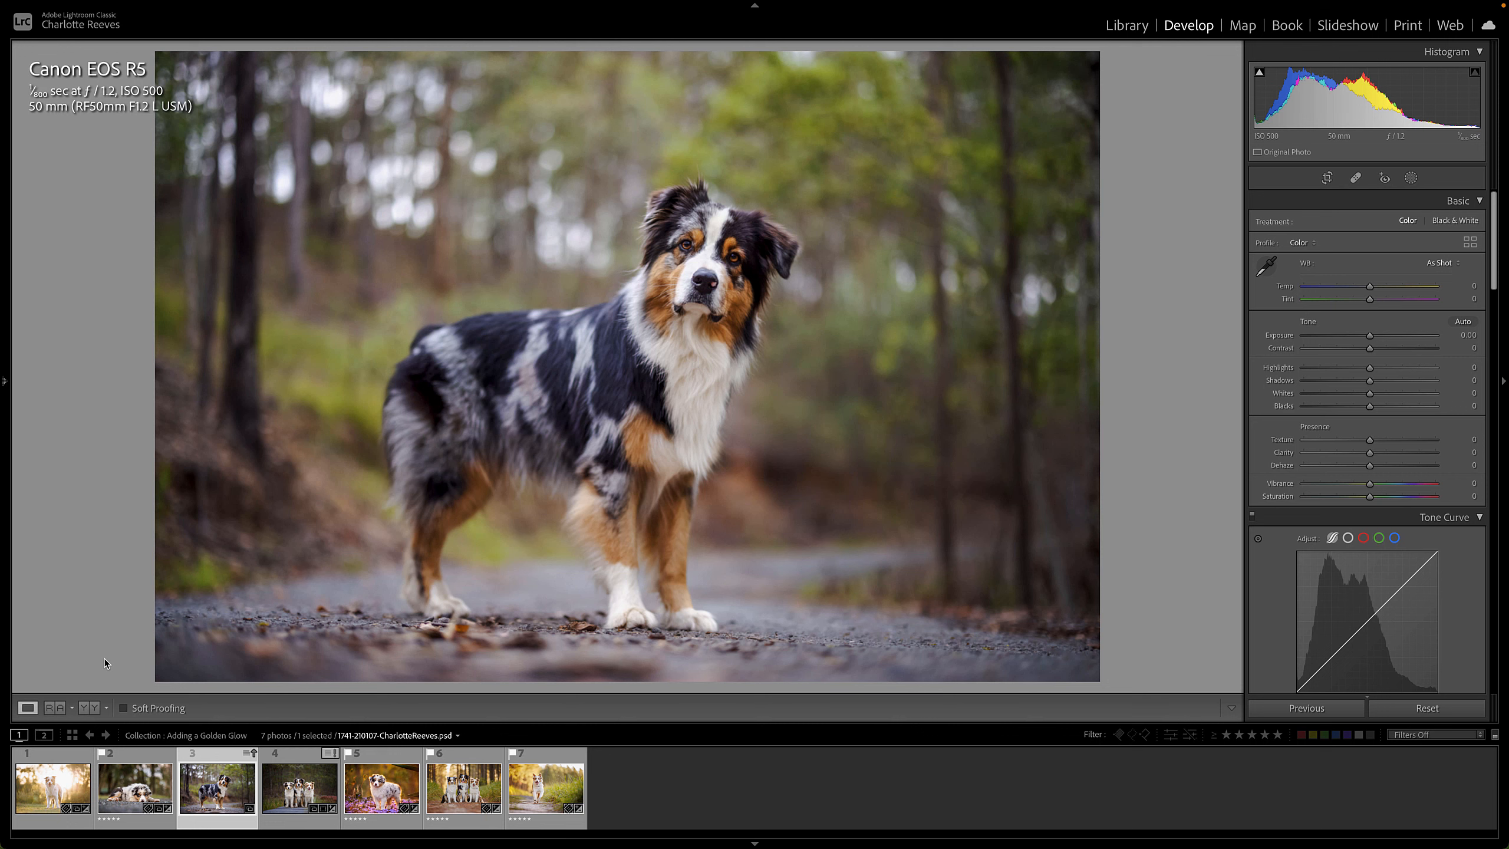
{"action": "key", "text": "Right"}
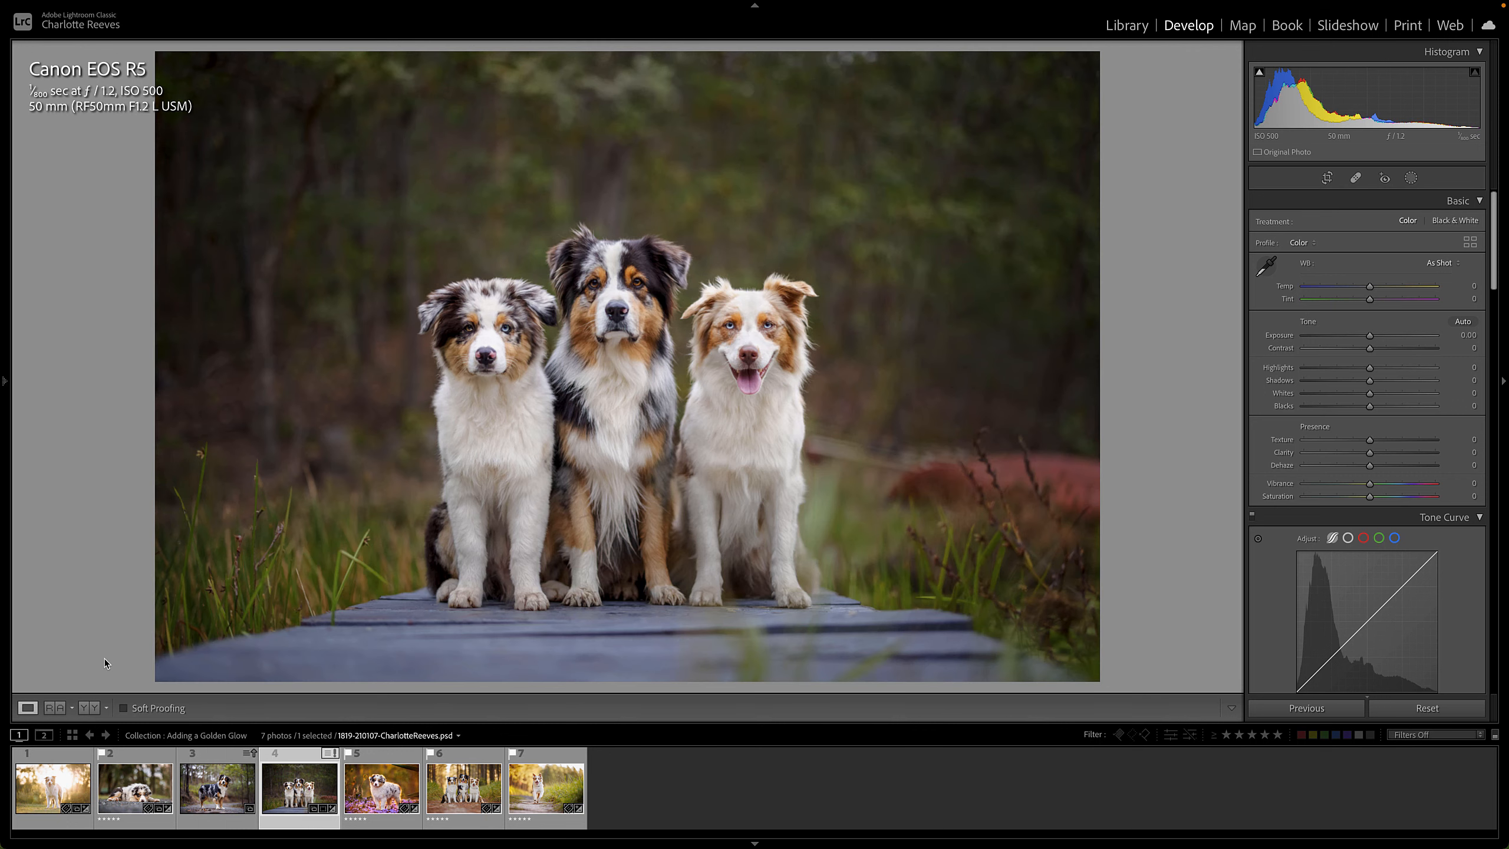
{"action": "key", "text": "Left"}
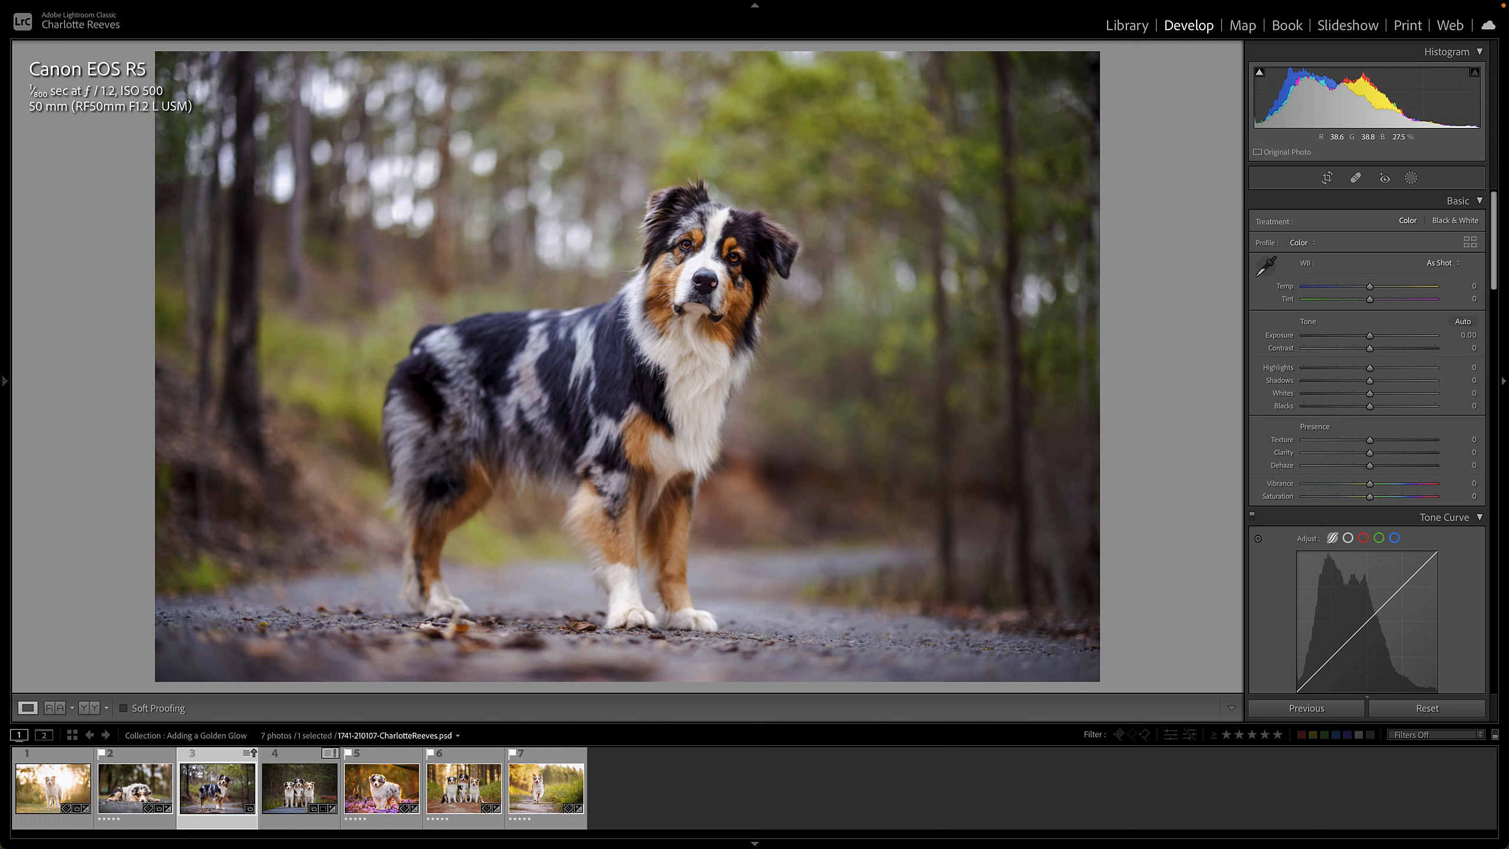
{"action": "key", "text": "Right"}
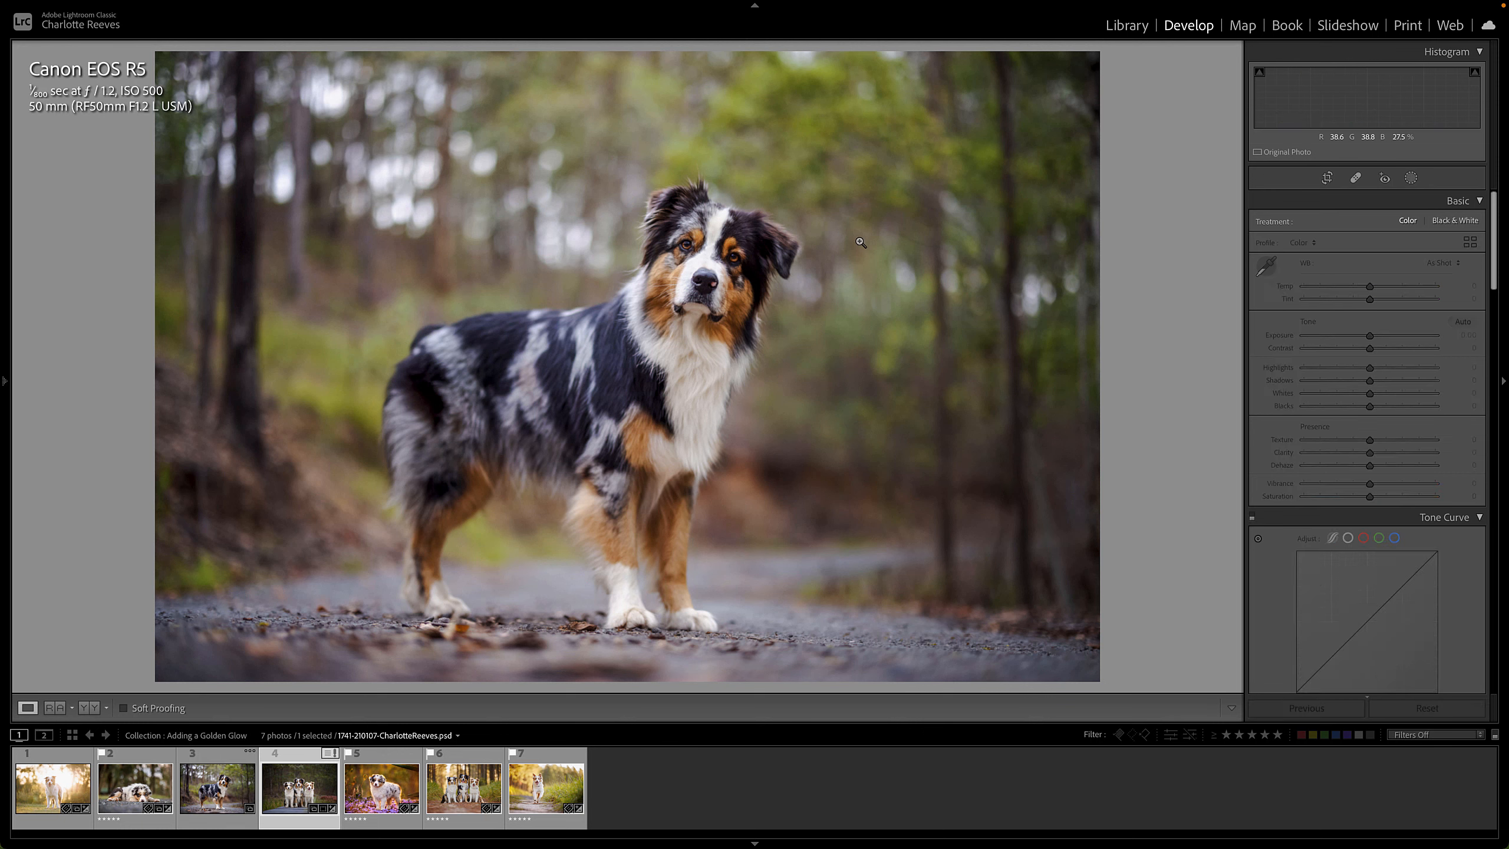
{"action": "key", "text": "Left"}
{"action": "key", "text": "Left"}
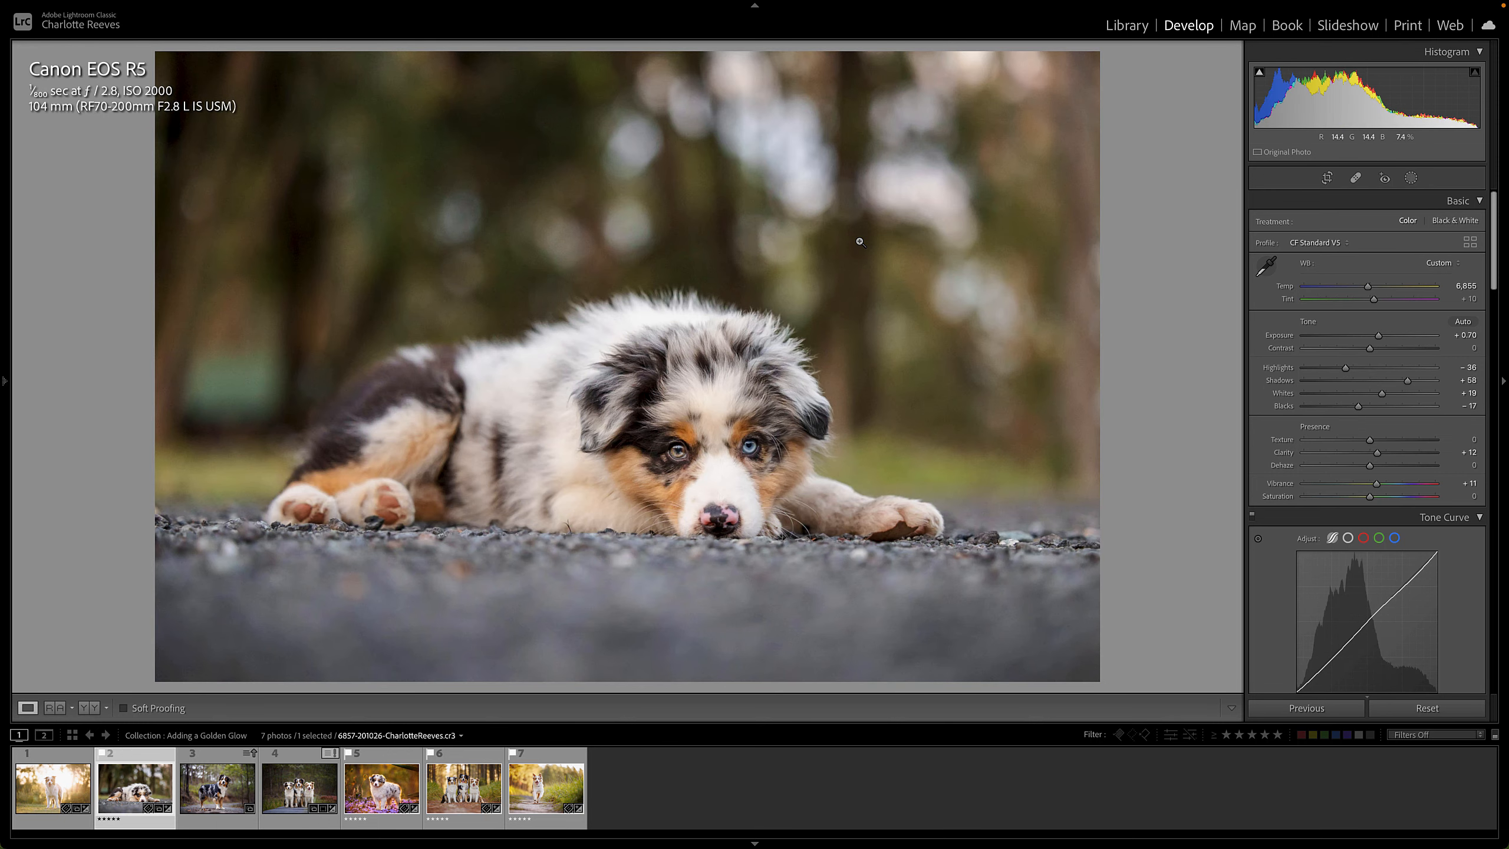
View the warm backlit photos five to seven, showing the puppy among flowers, the three seated dogs and the running dog
{"action": "key", "text": "Right"}
{"action": "key", "text": "Right"}
{"action": "key", "text": "Right"}
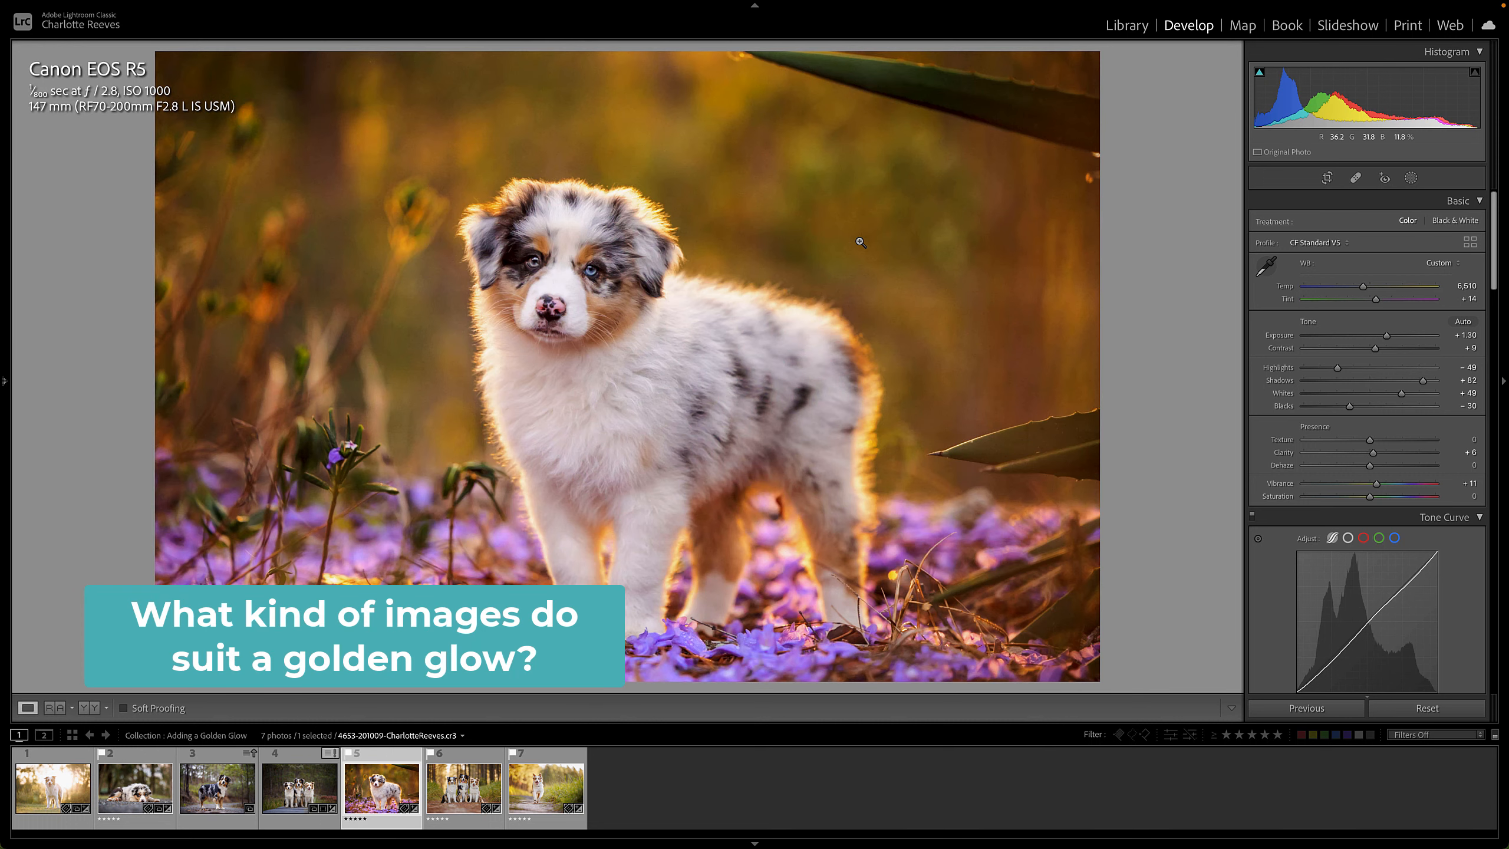
{"action": "key", "text": "Right"}
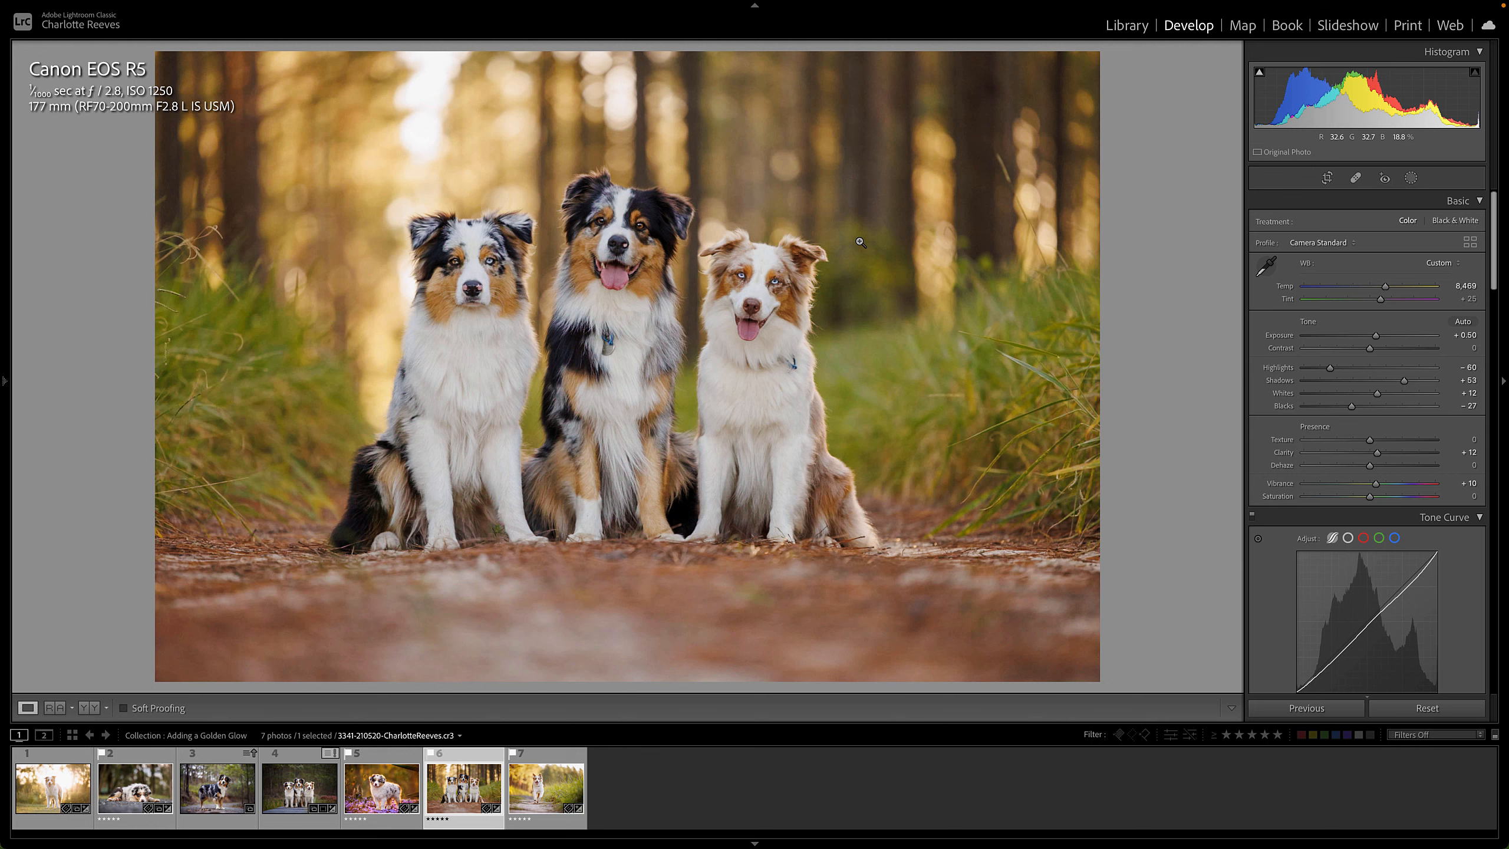
{"action": "key", "text": "Right"}
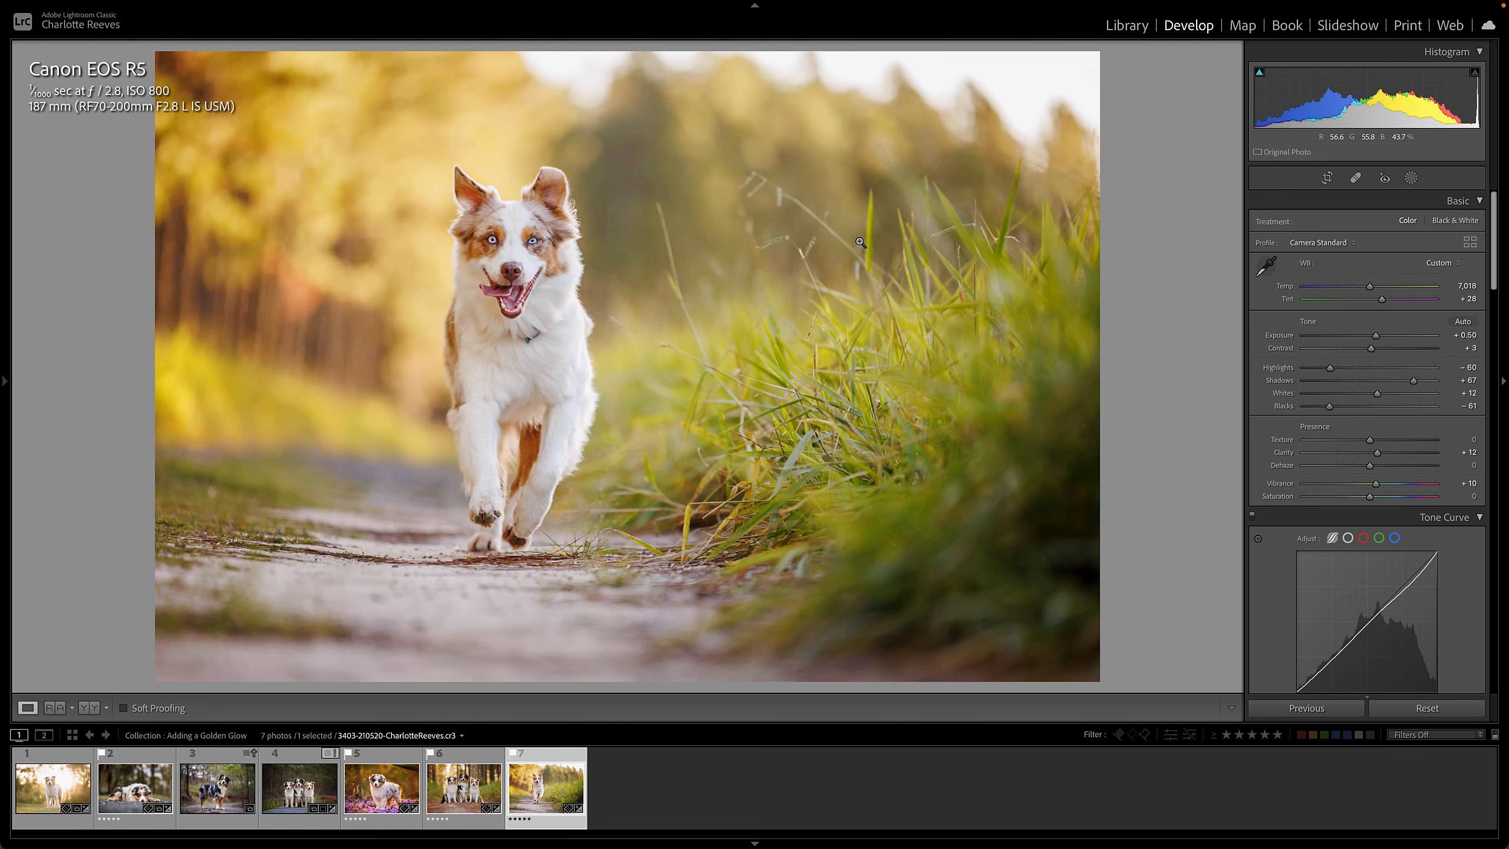
Go back to the photo of the puppy among purple flowers and compare it with its unedited version
{"action": "key", "text": "Left"}
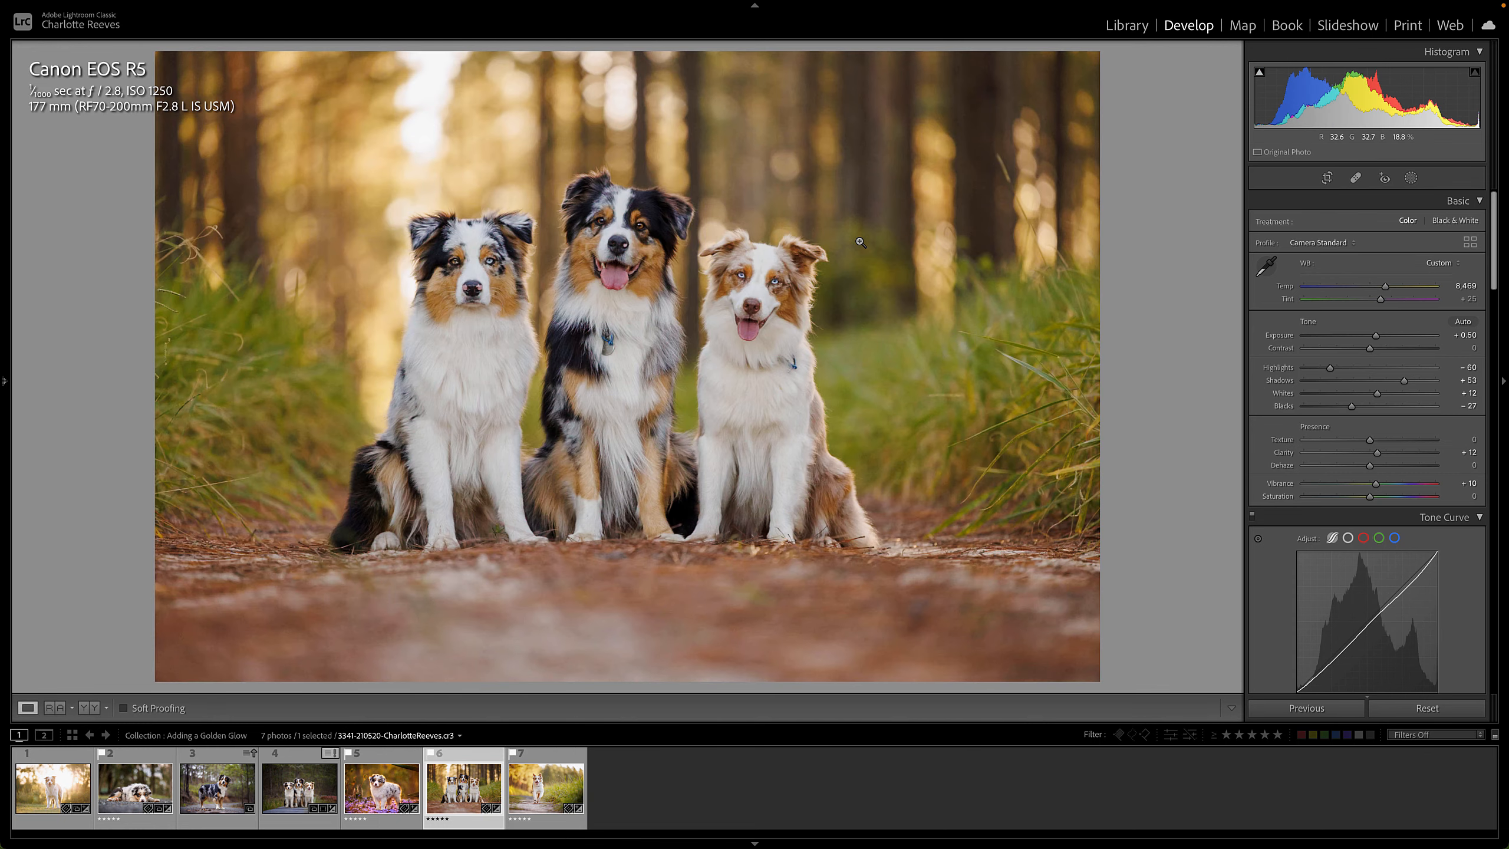
{"action": "key", "text": "Left"}
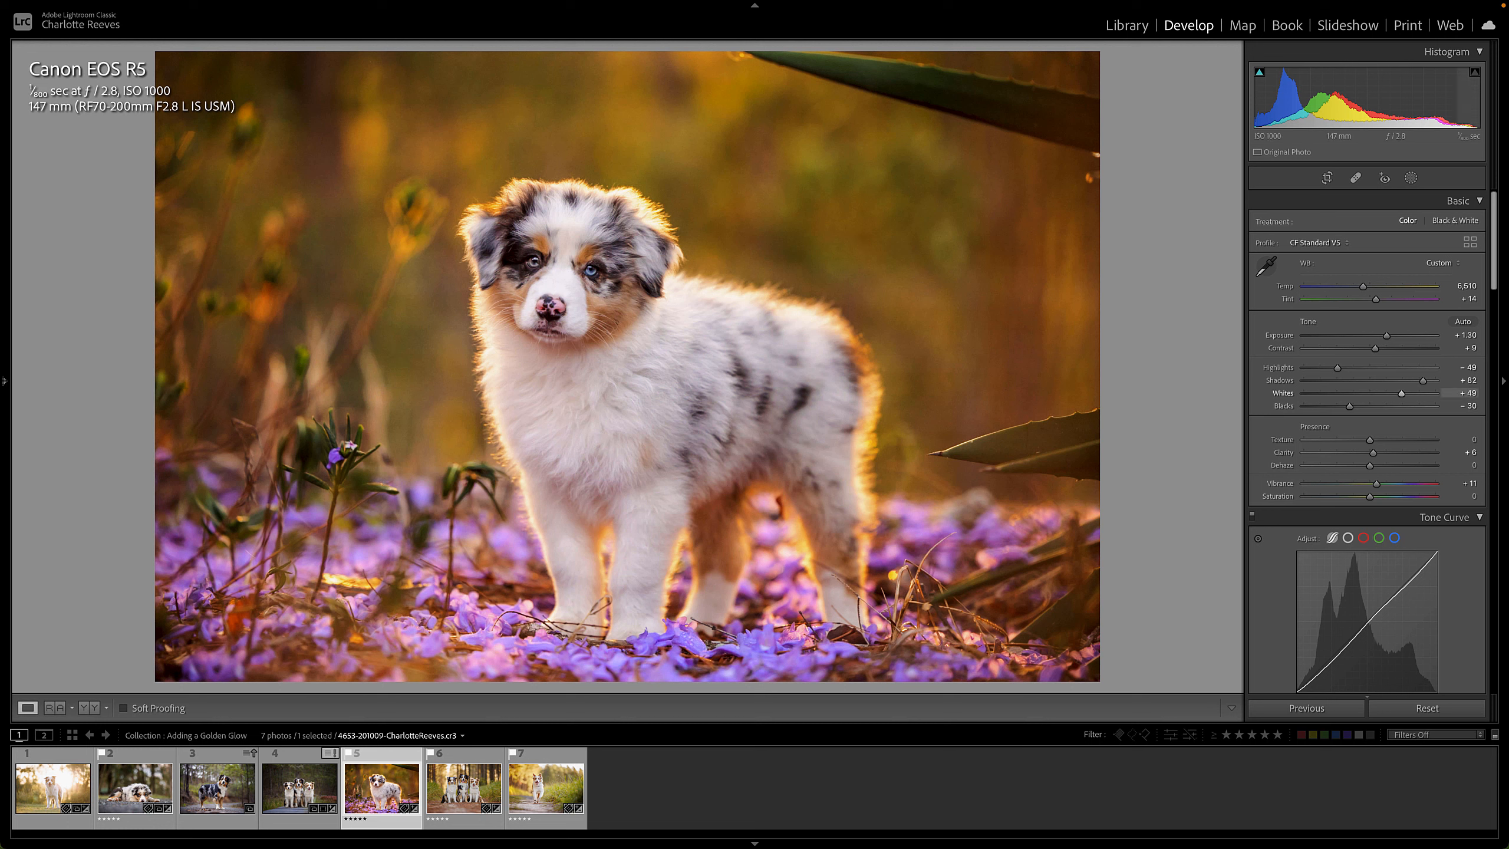
{"action": "key", "text": "backslash"}
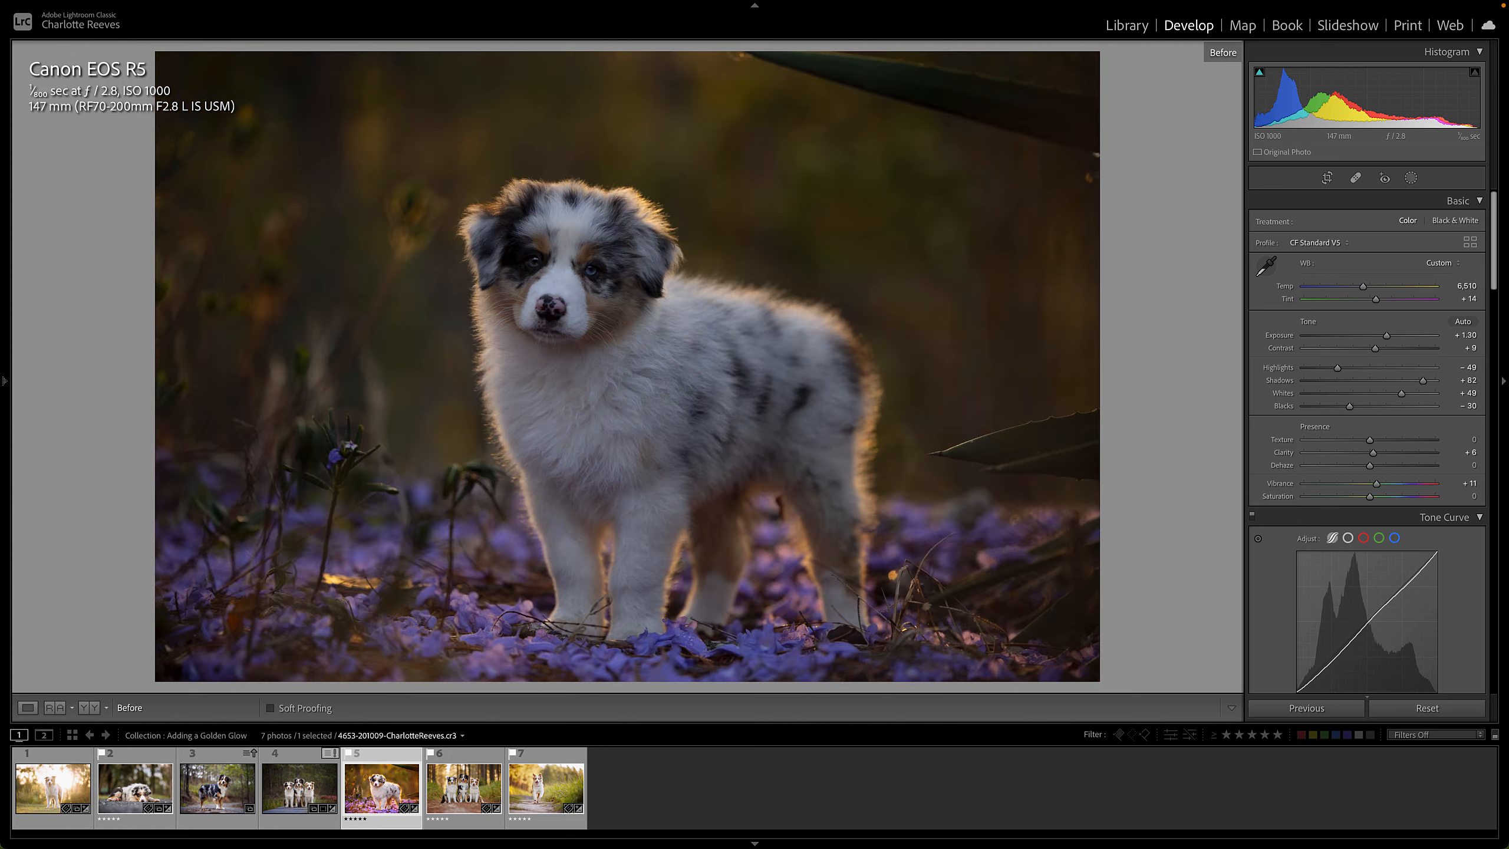
{"action": "key", "text": "backslash"}
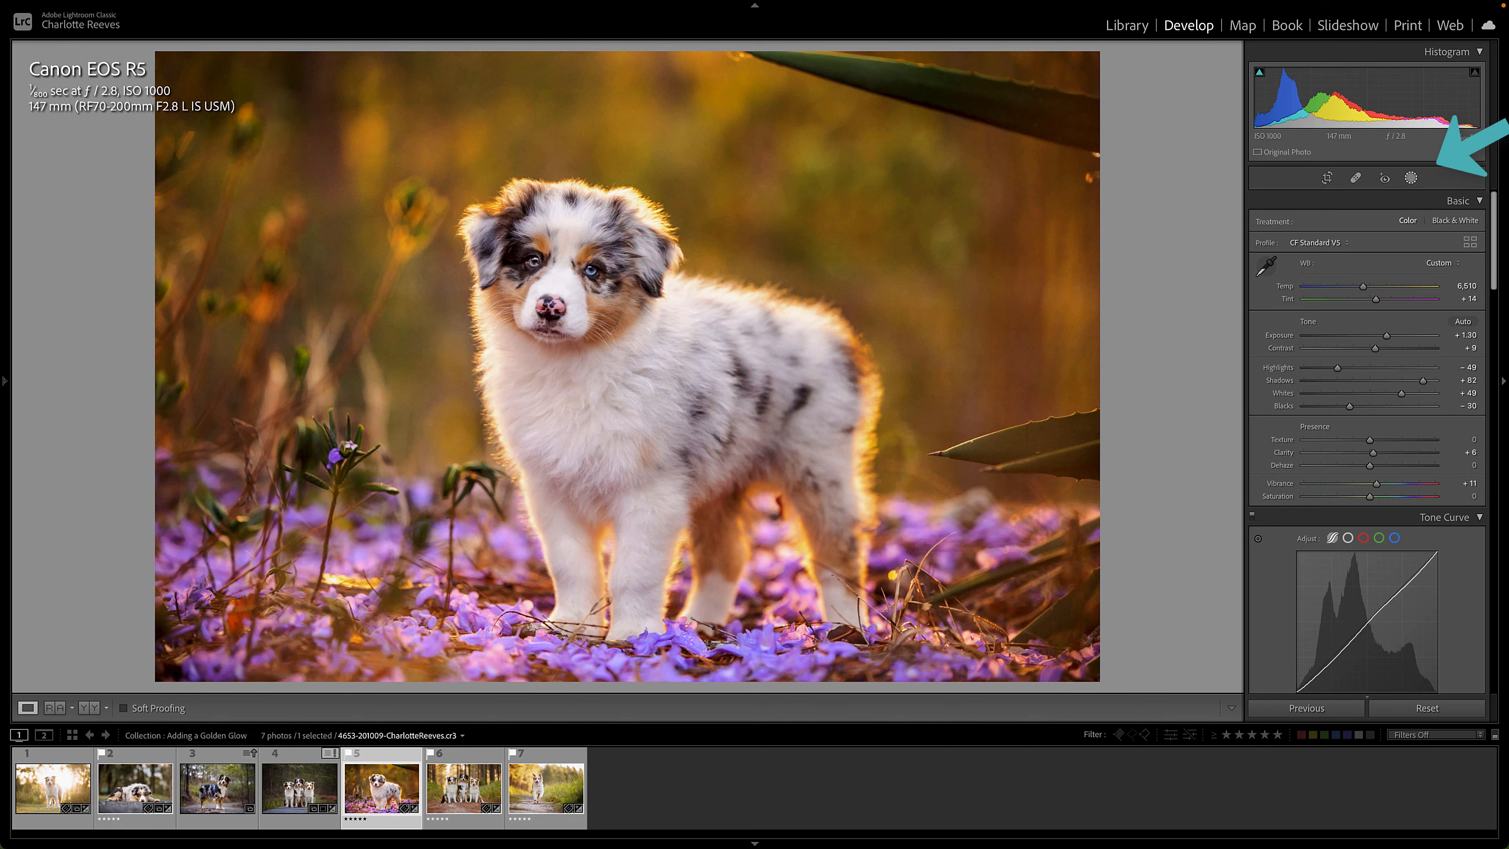
Open the photo's masks and expand Mask 2 to inspect its brush component and settings
{"action": "left_click", "coordinate": [1412, 178]}
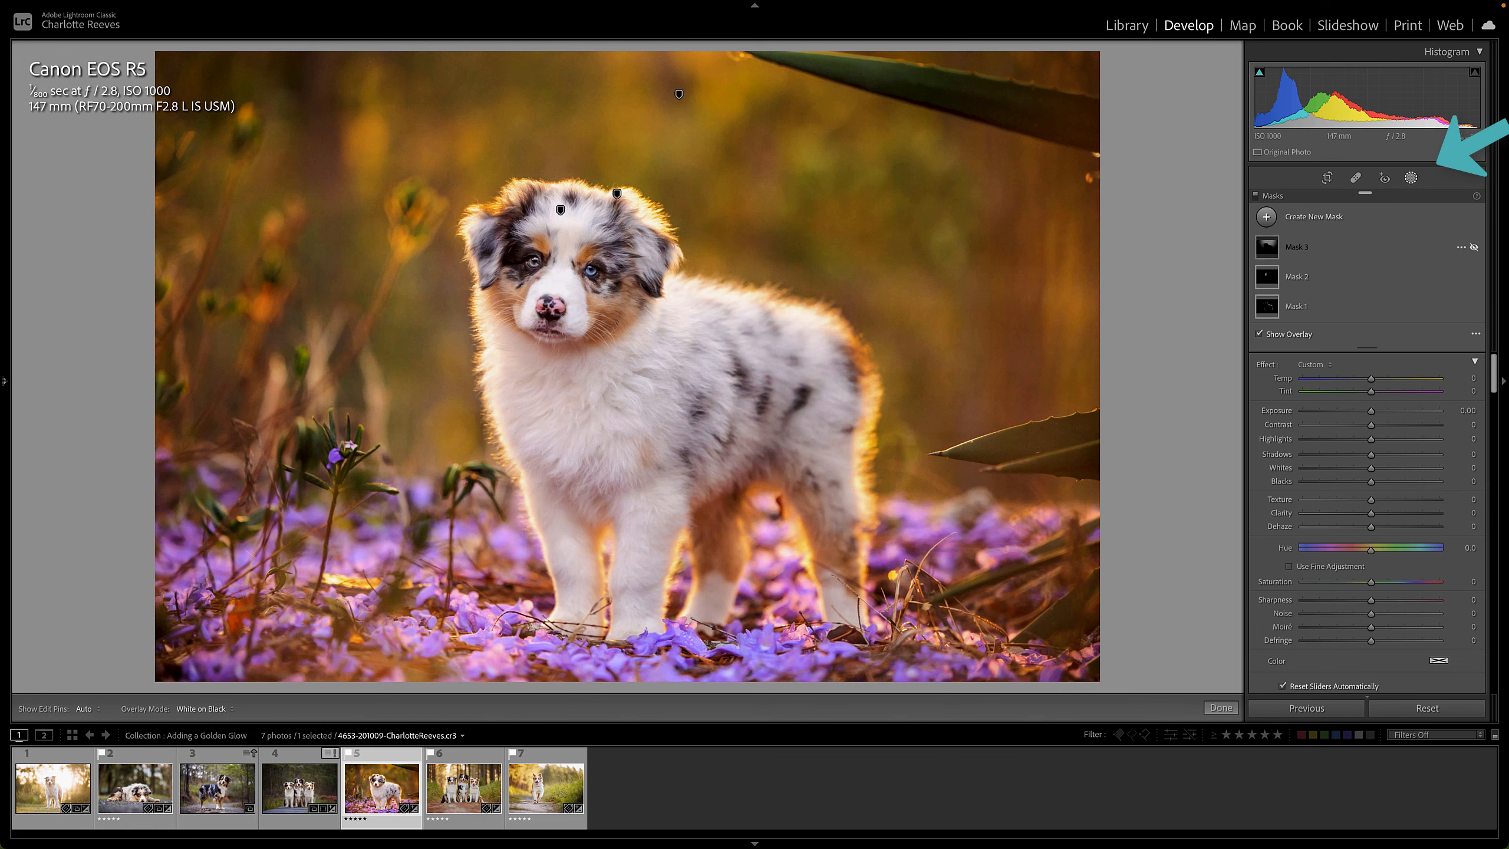
{"action": "mouse_move", "coordinate": [1339, 196]}
{"action": "left_mouse_down"}
{"action": "mouse_move", "coordinate": [1063, 106]}
{"action": "mouse_move", "coordinate": [1039, 71]}
{"action": "mouse_move", "coordinate": [1143, 49]}
{"action": "mouse_move", "coordinate": [1354, 206]}
{"action": "mouse_move", "coordinate": [1354, 191]}
{"action": "left_mouse_up"}
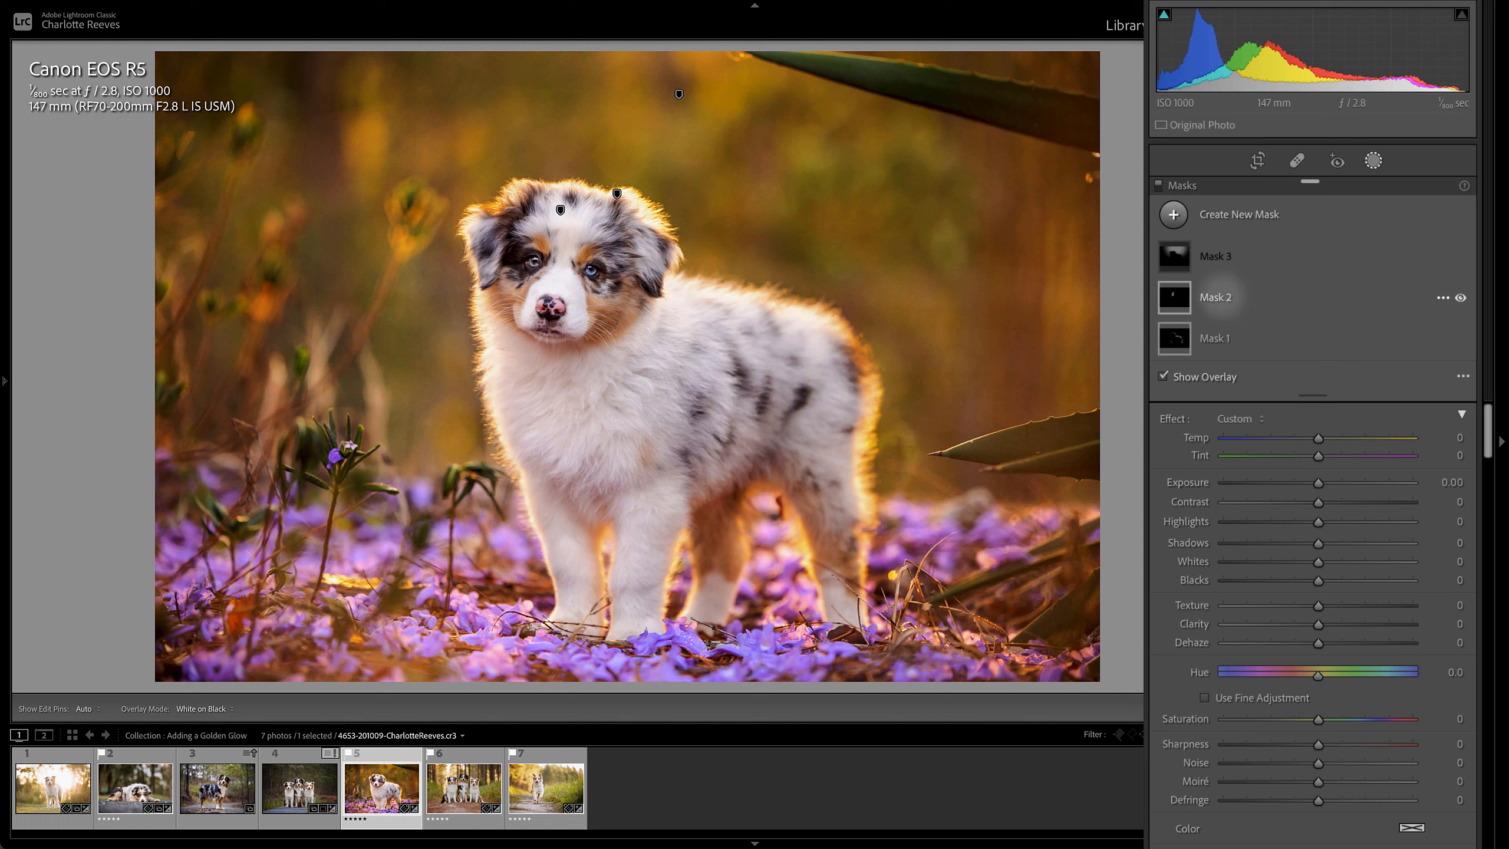
{"action": "left_click", "coordinate": [1223, 299]}
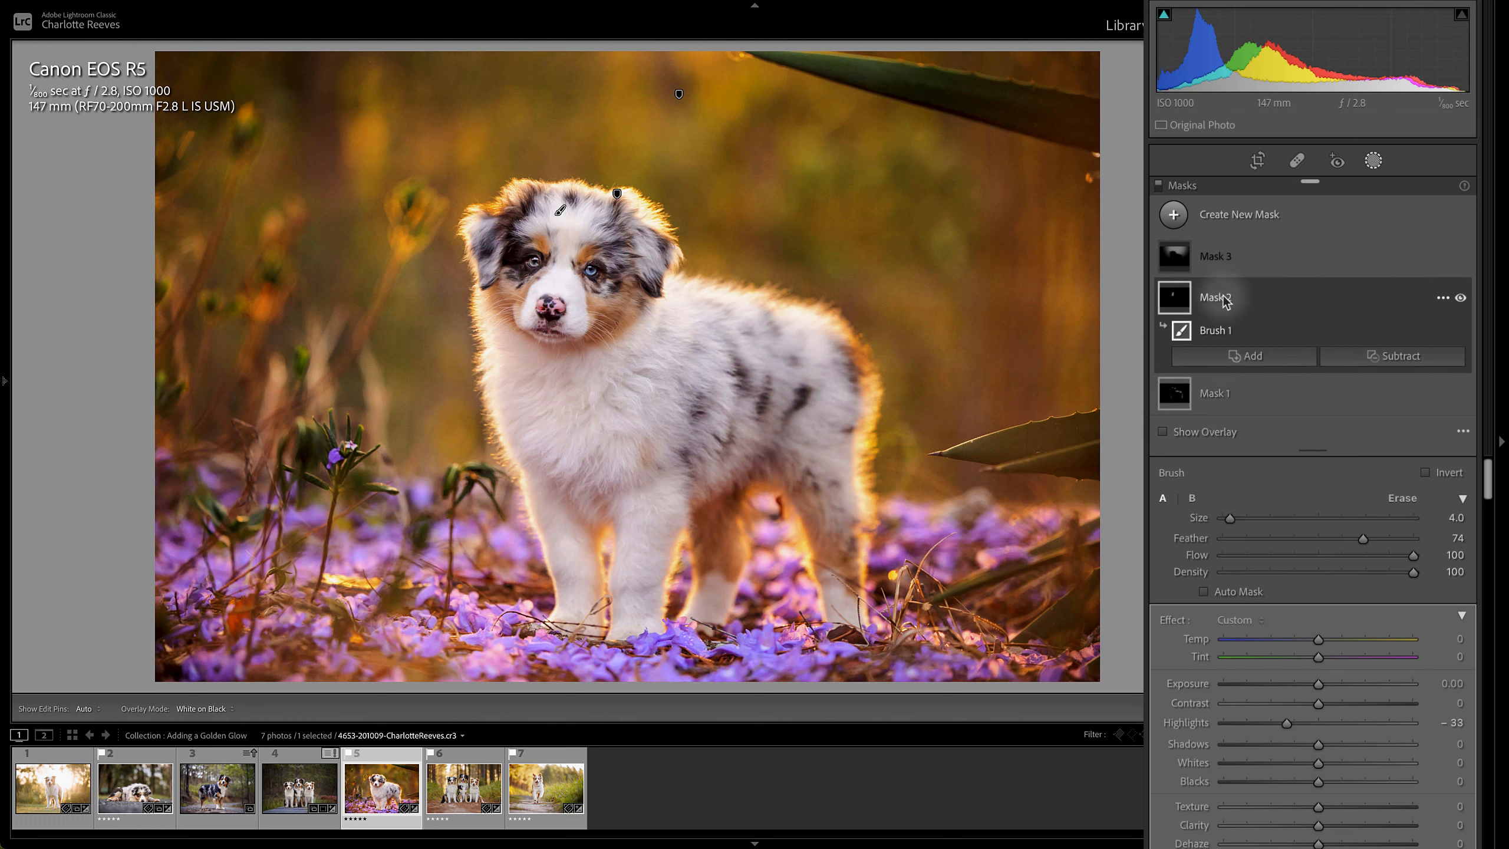
Create a new mask with a large radial gradient centred in the background just above the puppy's head
{"action": "left_click", "coordinate": [1173, 217]}
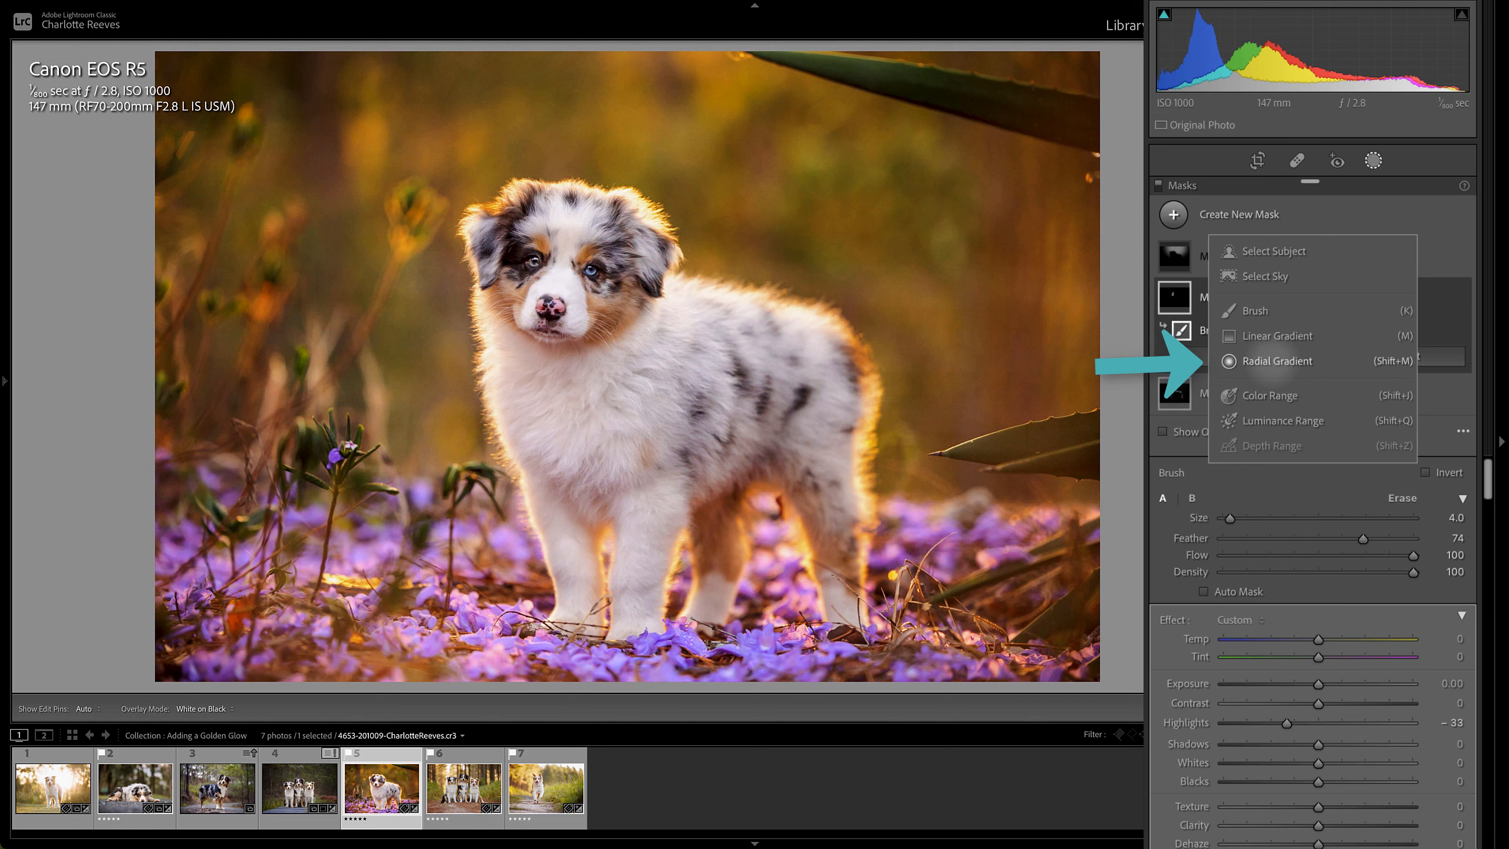
{"action": "left_click", "coordinate": [1271, 360]}
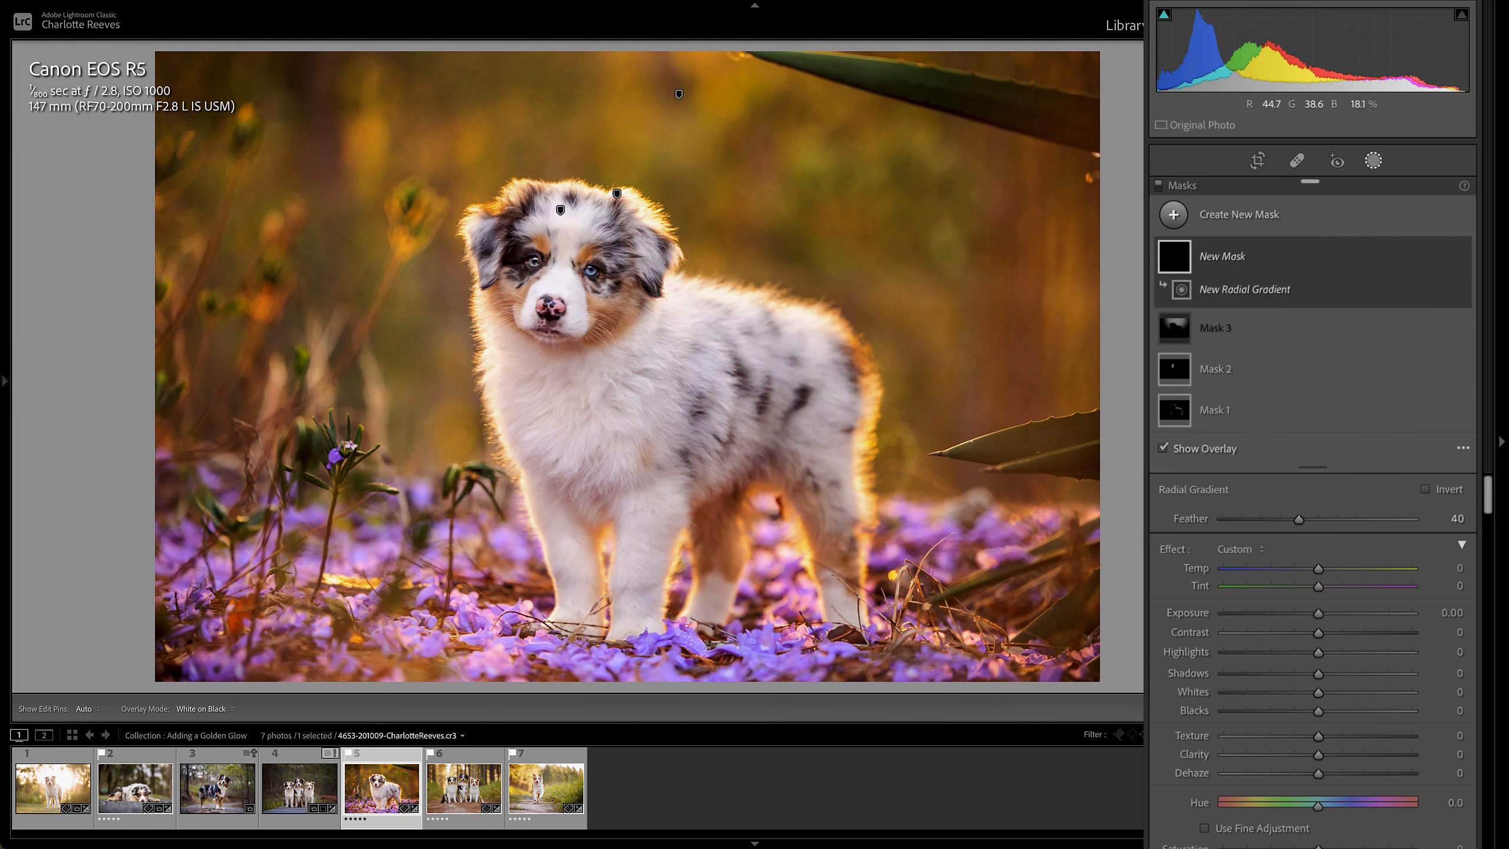
{"action": "left_click_drag", "start_coordinate": [599, 69], "coordinate": [644, 102]}
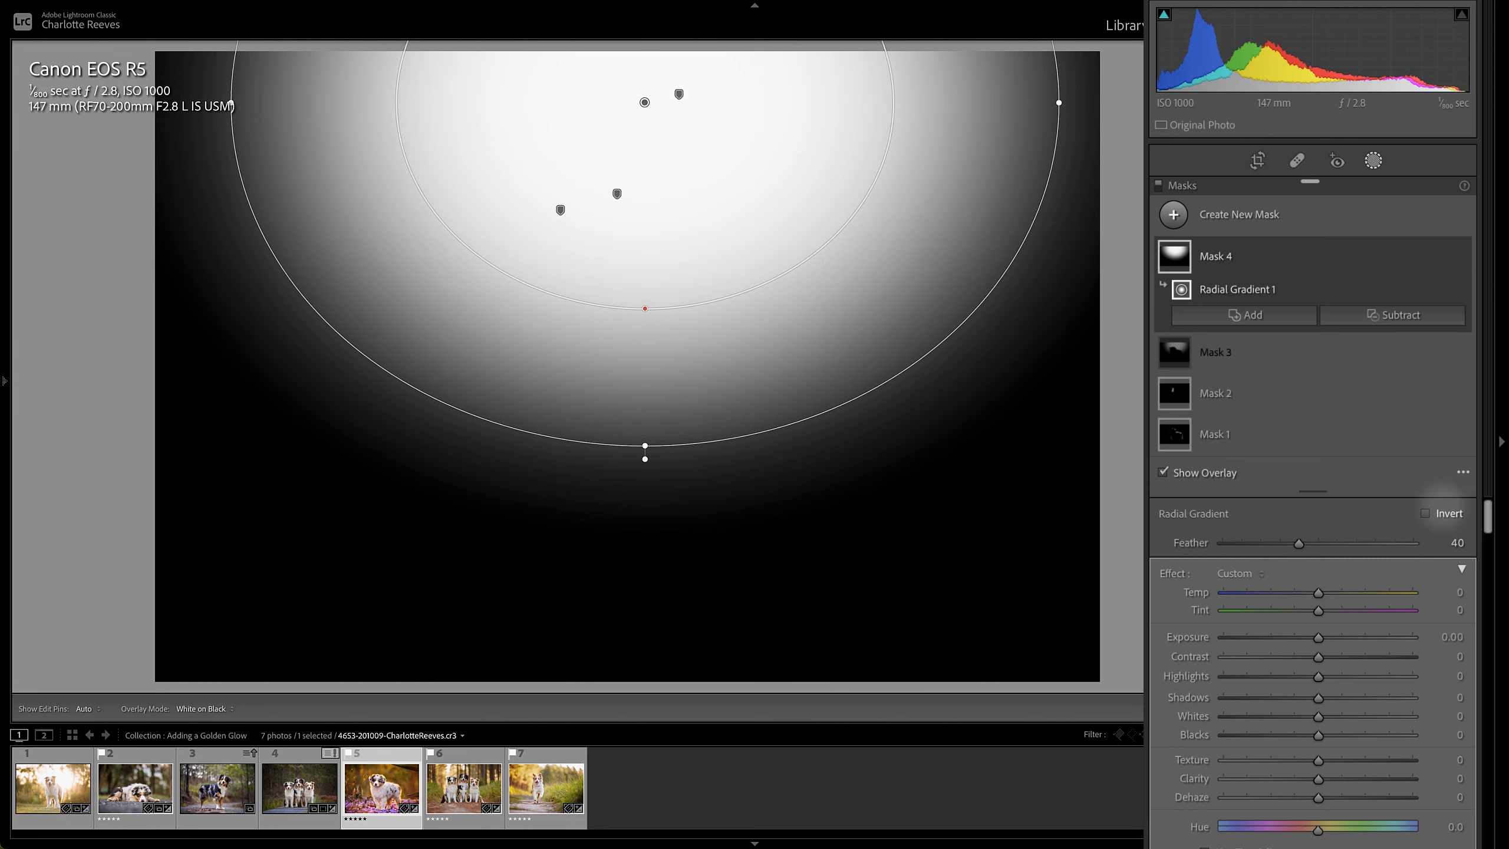
Compare the Color Overlay and White on Black displays for the new mask, finishing on Color Overlay
{"action": "left_click", "coordinate": [1462, 472]}
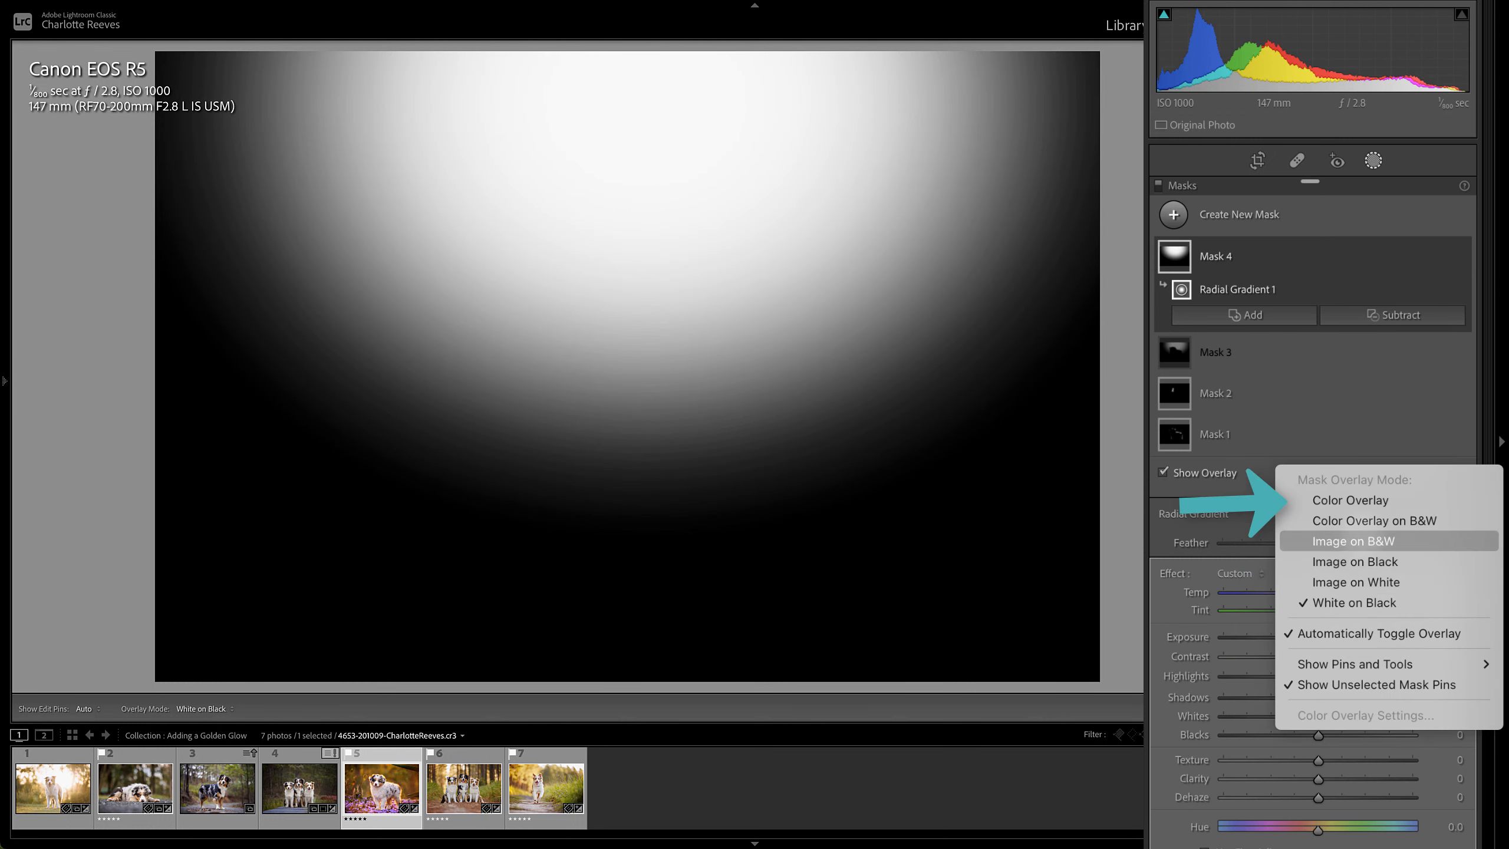
{"action": "left_click", "coordinate": [1362, 501]}
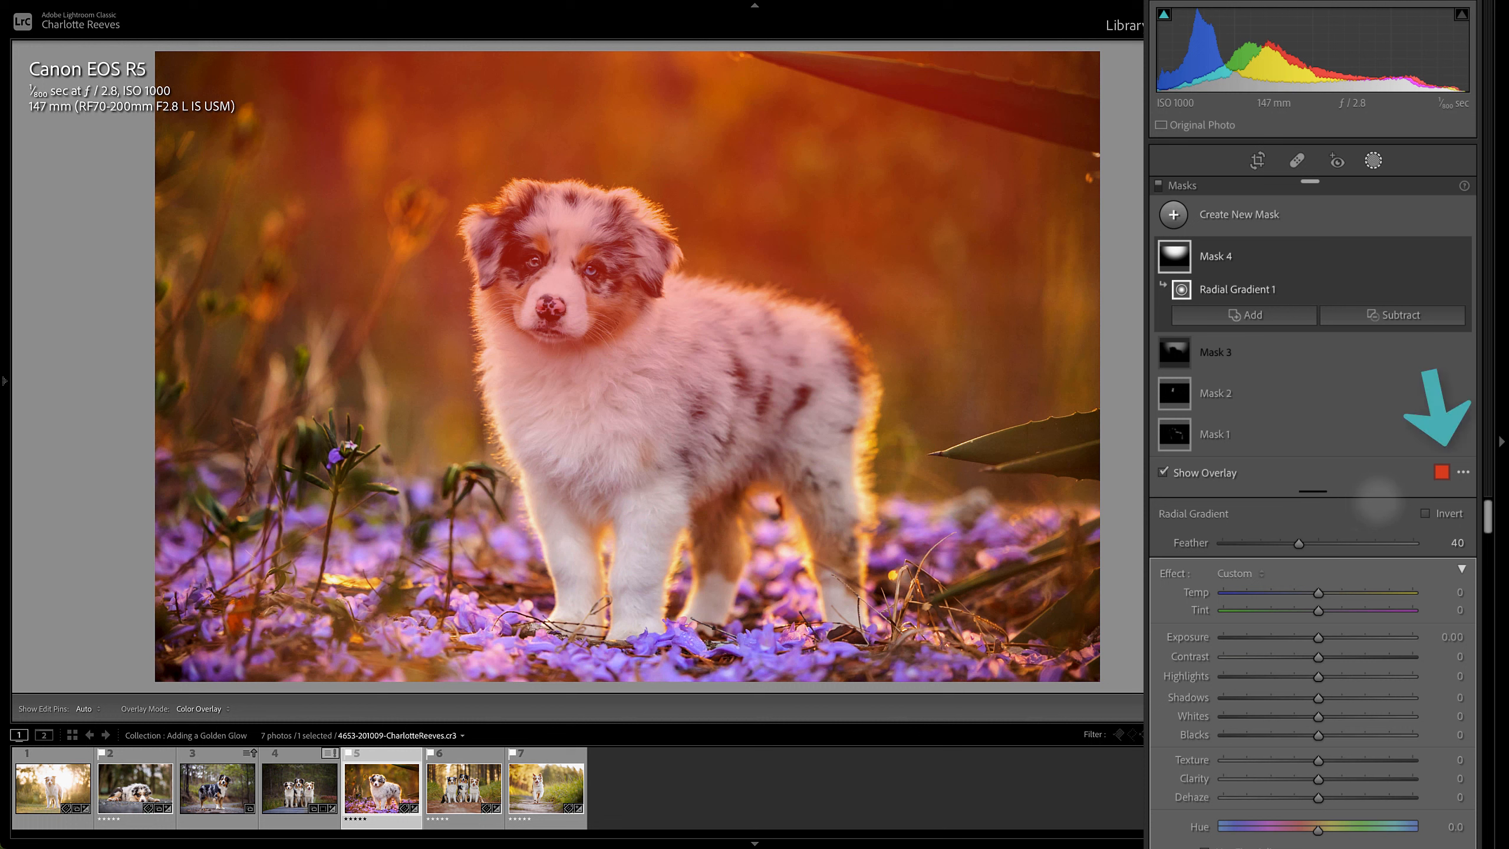
{"action": "left_click", "coordinate": [1462, 472]}
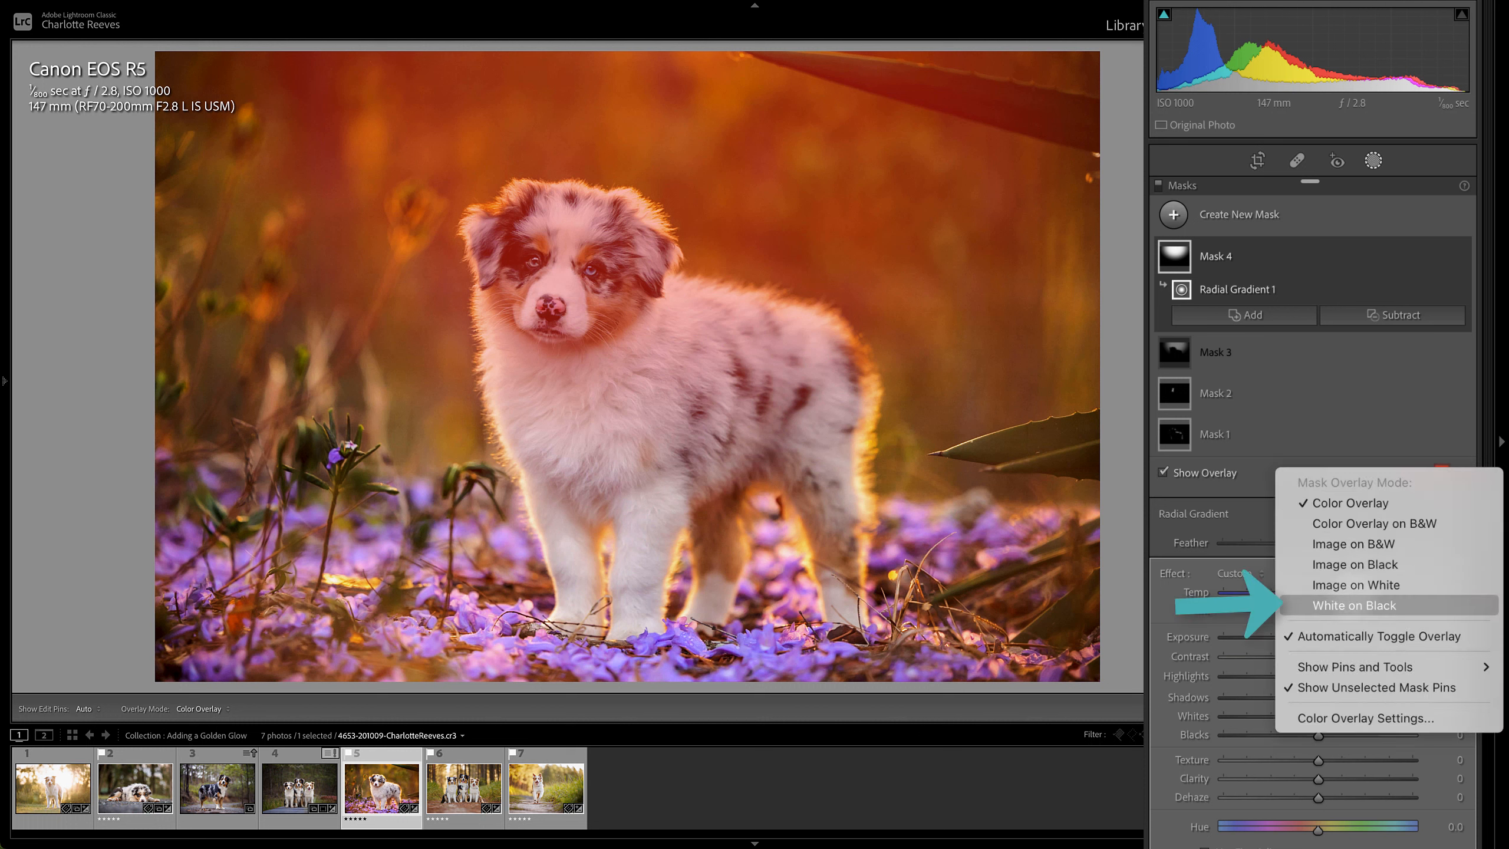
{"action": "left_click", "coordinate": [1351, 604]}
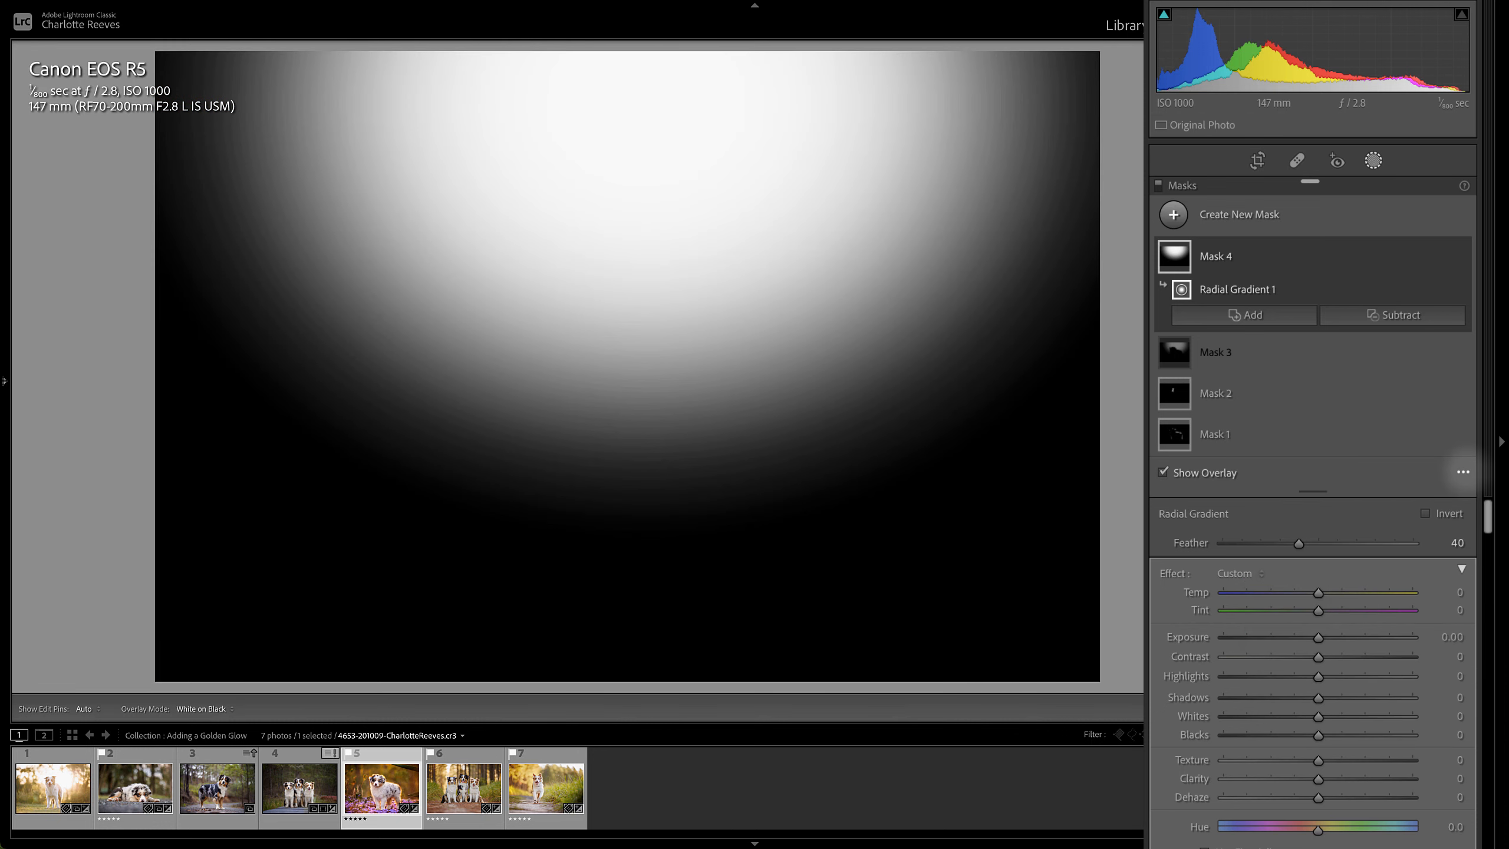
{"action": "left_click", "coordinate": [1462, 472]}
{"action": "left_click", "coordinate": [1342, 502]}
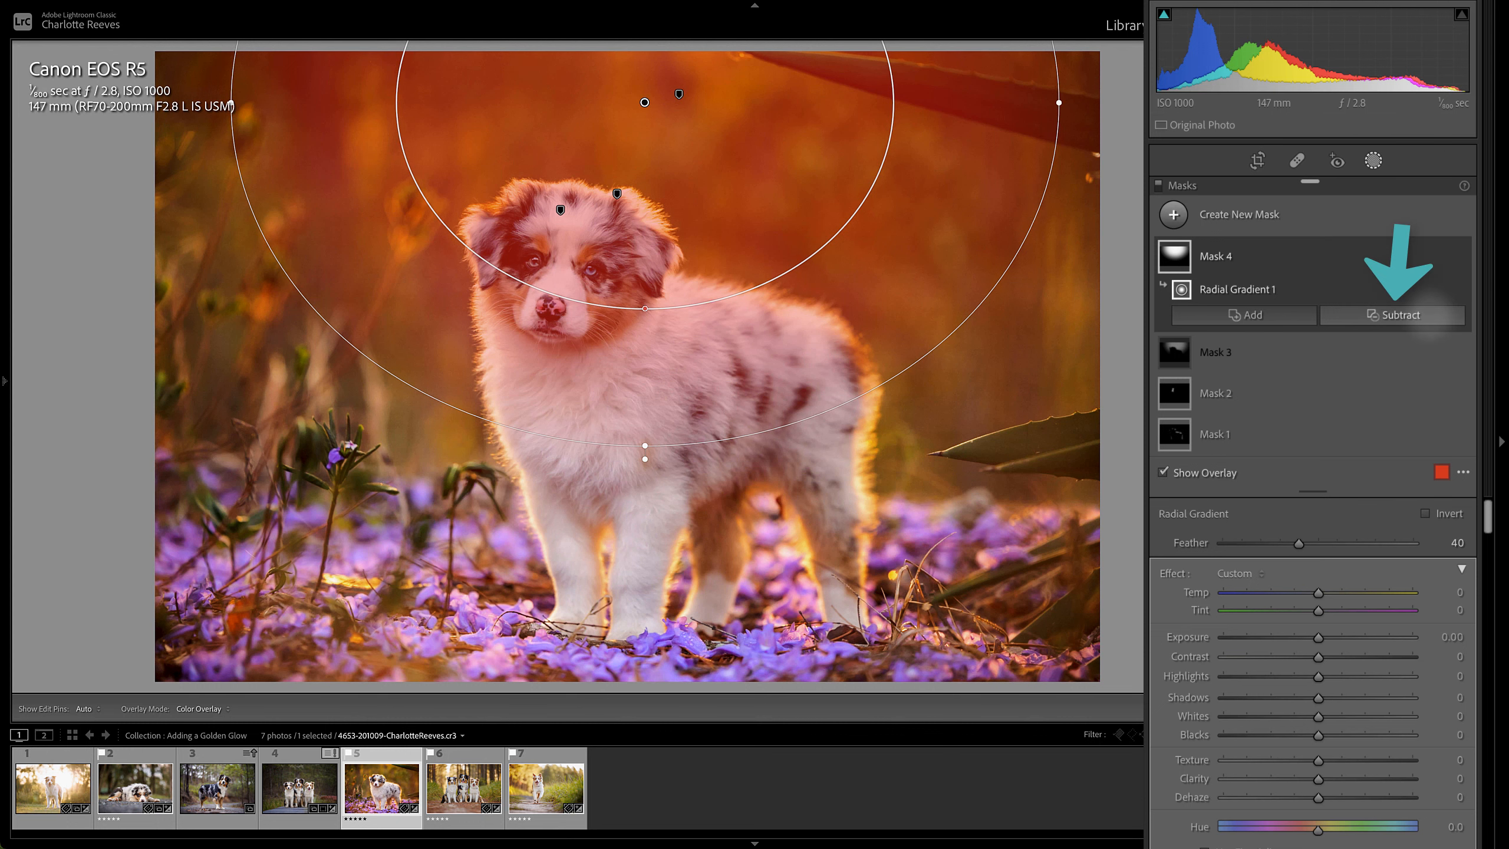
Subtract the subject from the radial gradient mask and display the mask as White on Black
{"action": "left_click", "coordinate": [1430, 319]}
{"action": "left_click", "coordinate": [1367, 366]}
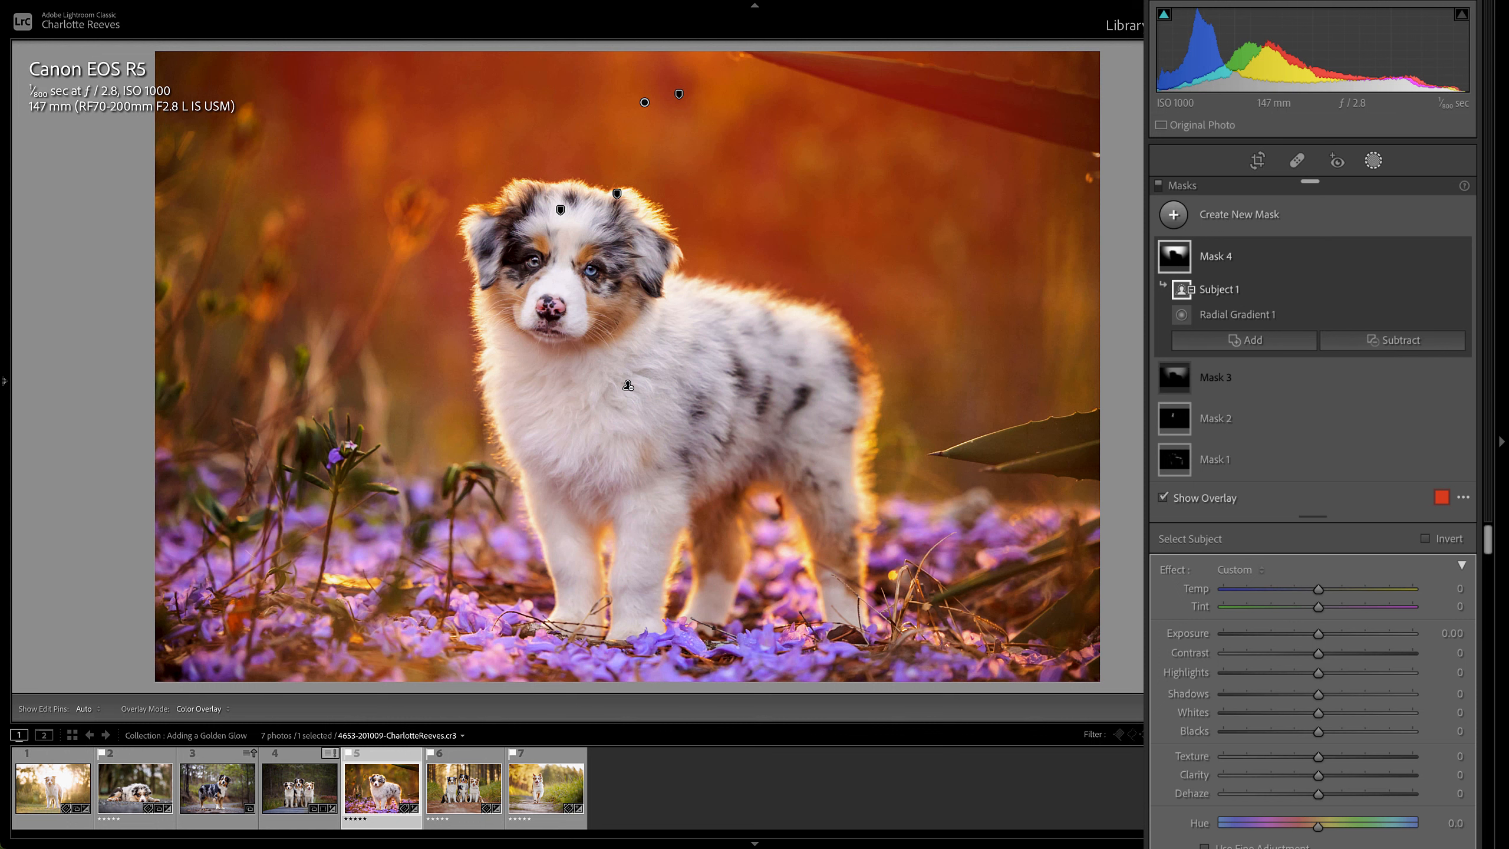
{"action": "left_click", "coordinate": [1463, 497]}
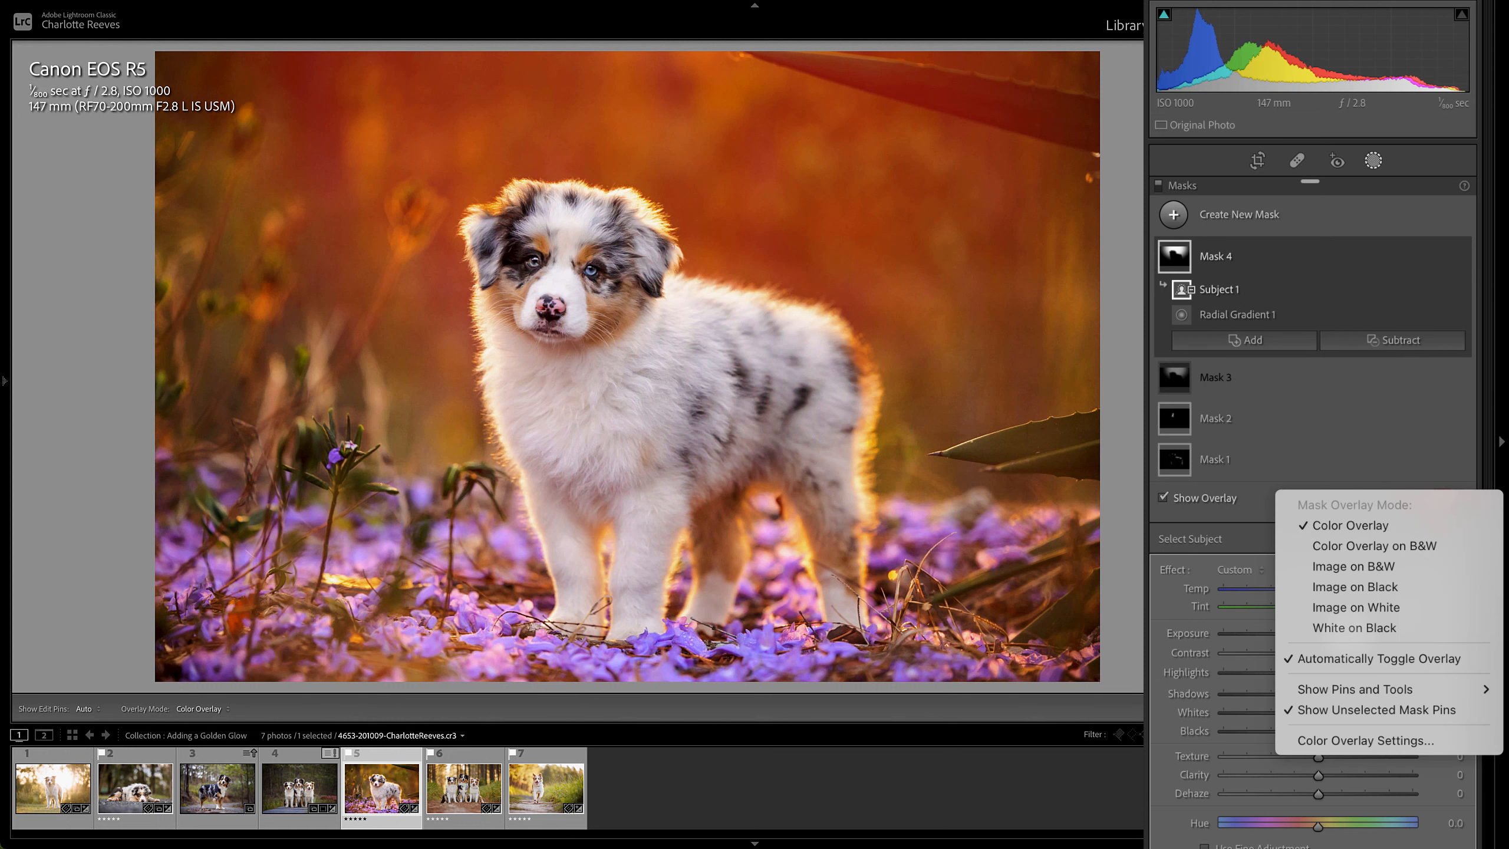
{"action": "left_click", "coordinate": [1346, 627]}
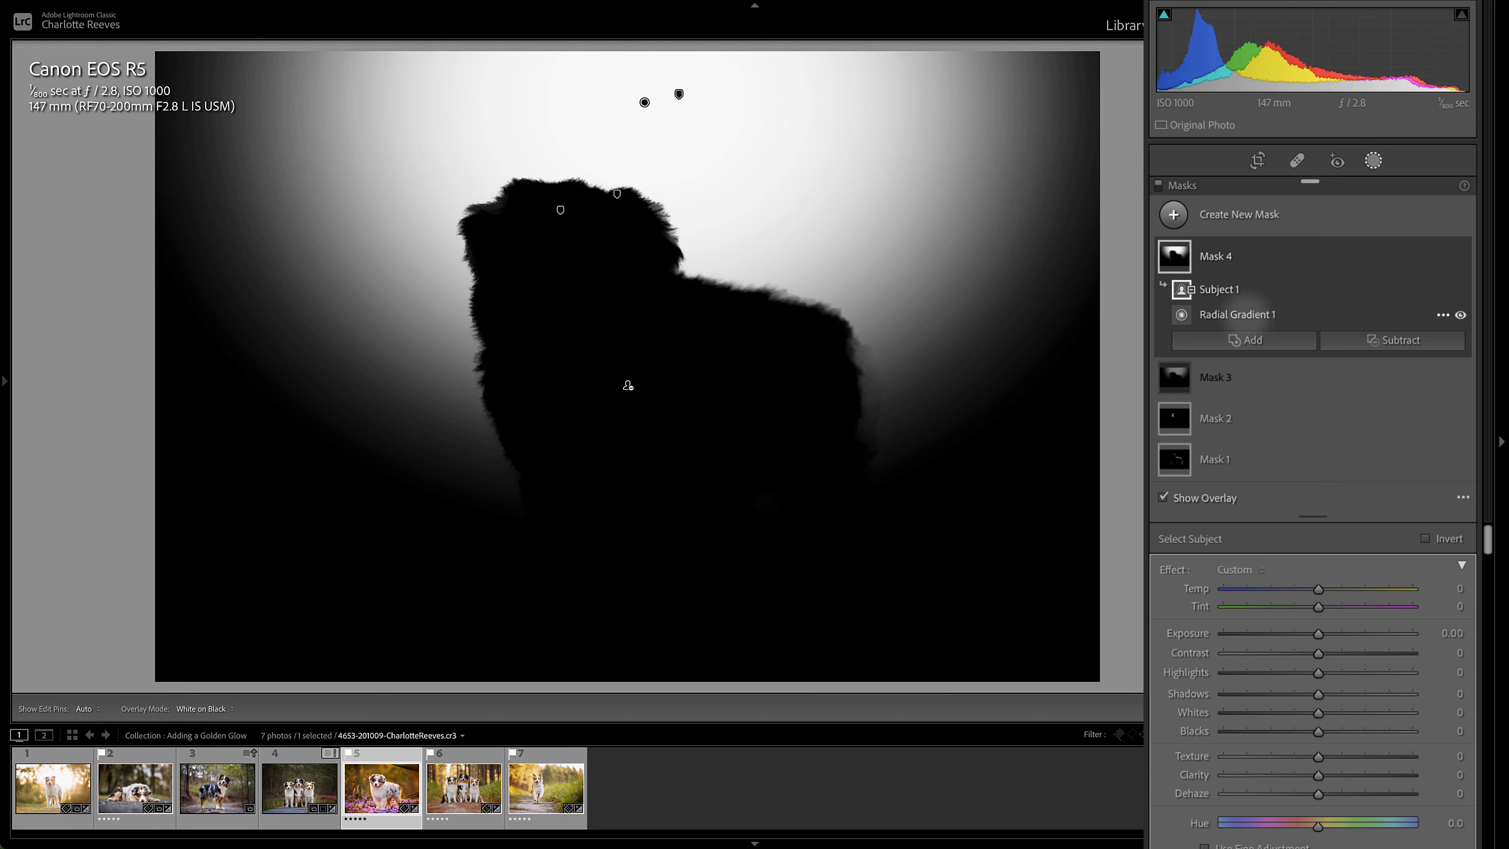
Move Radial Gradient 1 slightly down and to the right, and set the mask display to Color Overlay
{"action": "left_click", "coordinate": [1250, 320]}
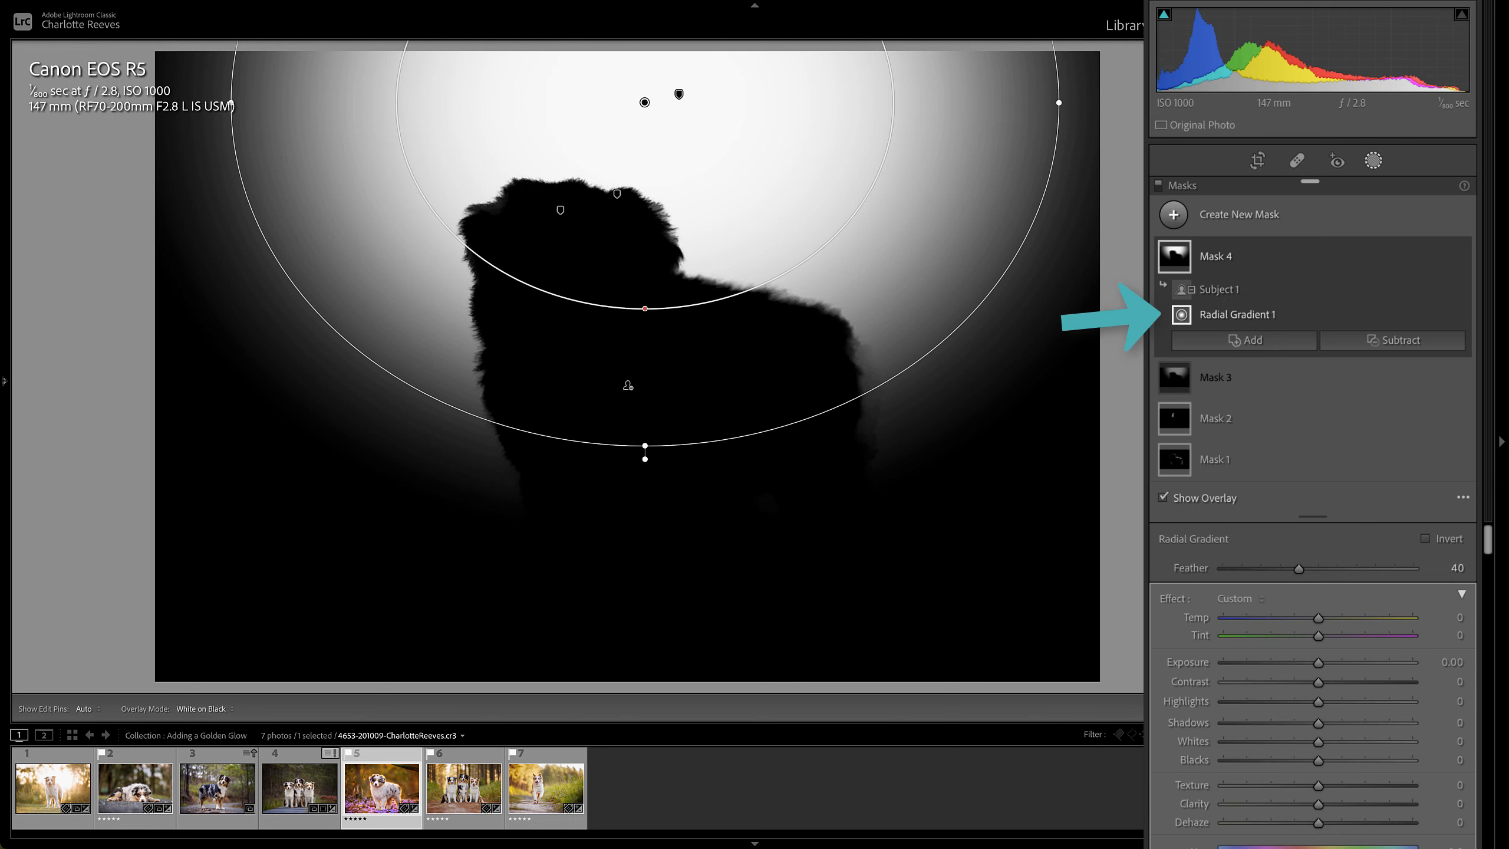
{"action": "mouse_move", "coordinate": [645, 102]}
{"action": "left_mouse_down"}
{"action": "mouse_move", "coordinate": [594, 196]}
{"action": "mouse_move", "coordinate": [648, 276]}
{"action": "mouse_move", "coordinate": [646, 83]}
{"action": "mouse_move", "coordinate": [650, 114]}
{"action": "left_mouse_up"}
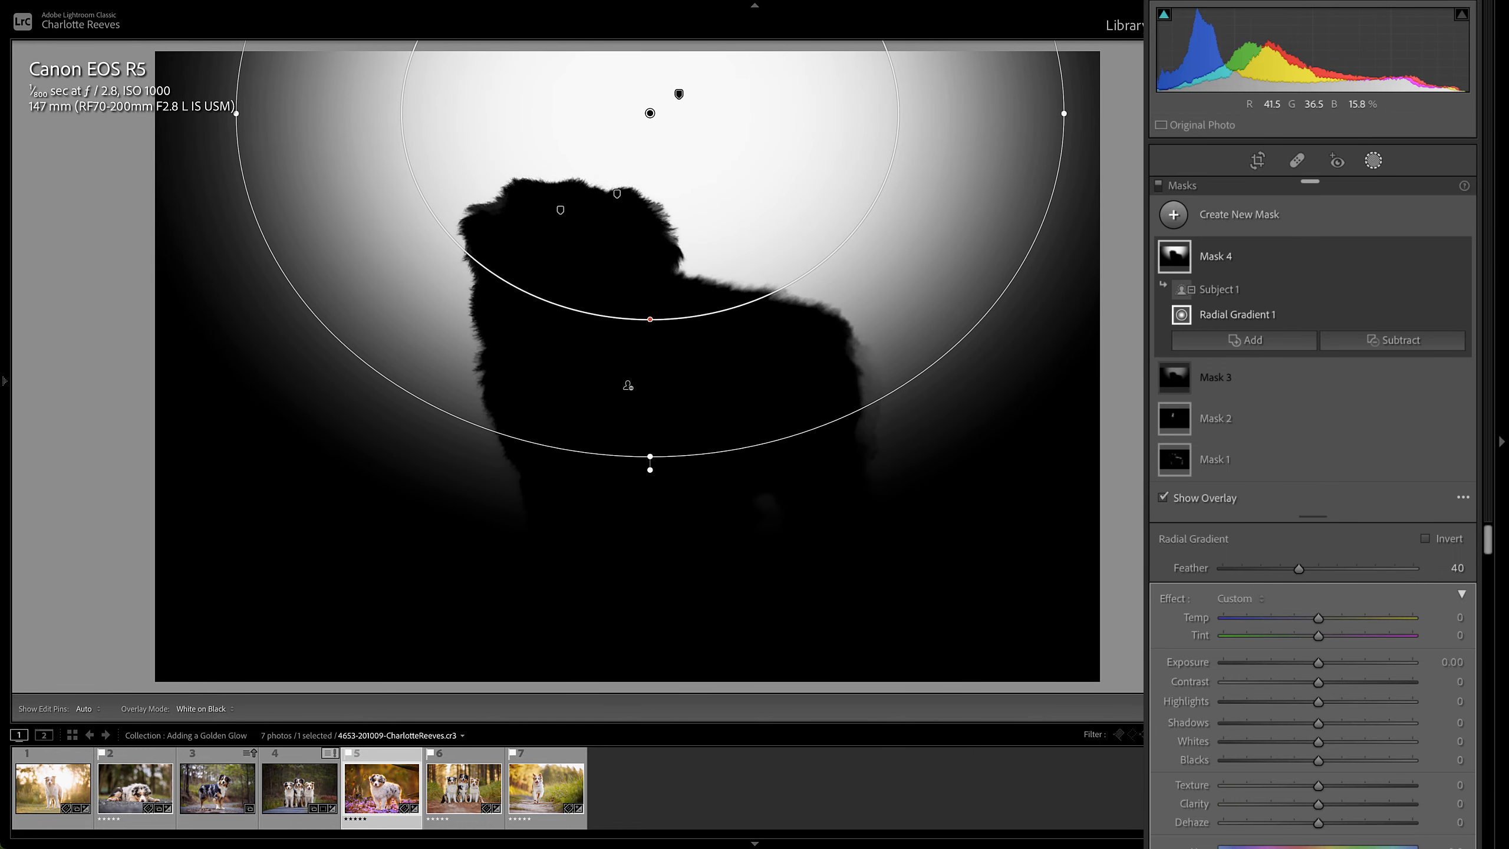
{"action": "left_click", "coordinate": [1462, 496]}
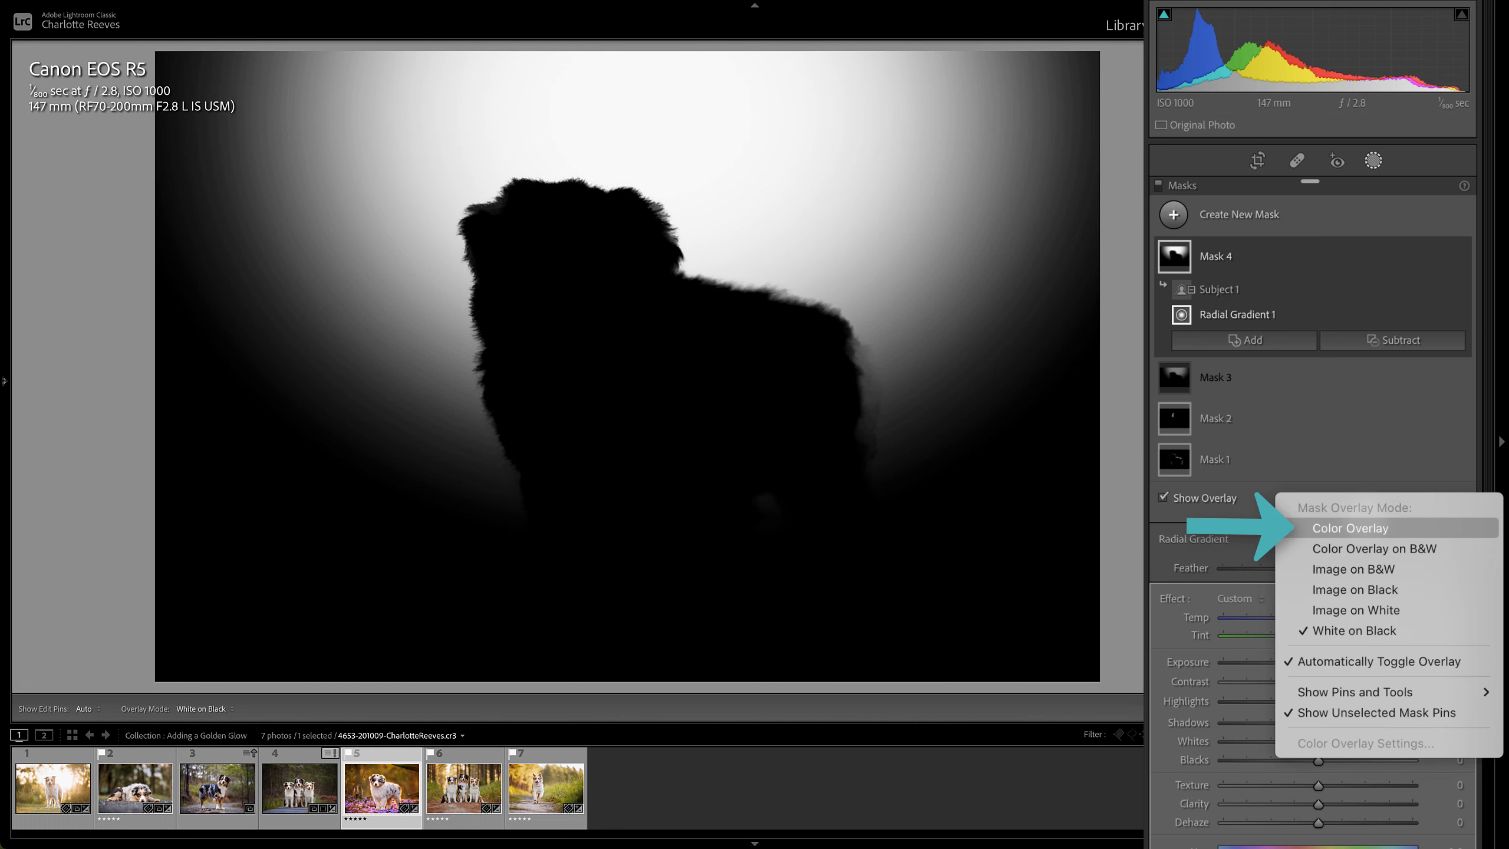
{"action": "left_click", "coordinate": [1331, 523]}
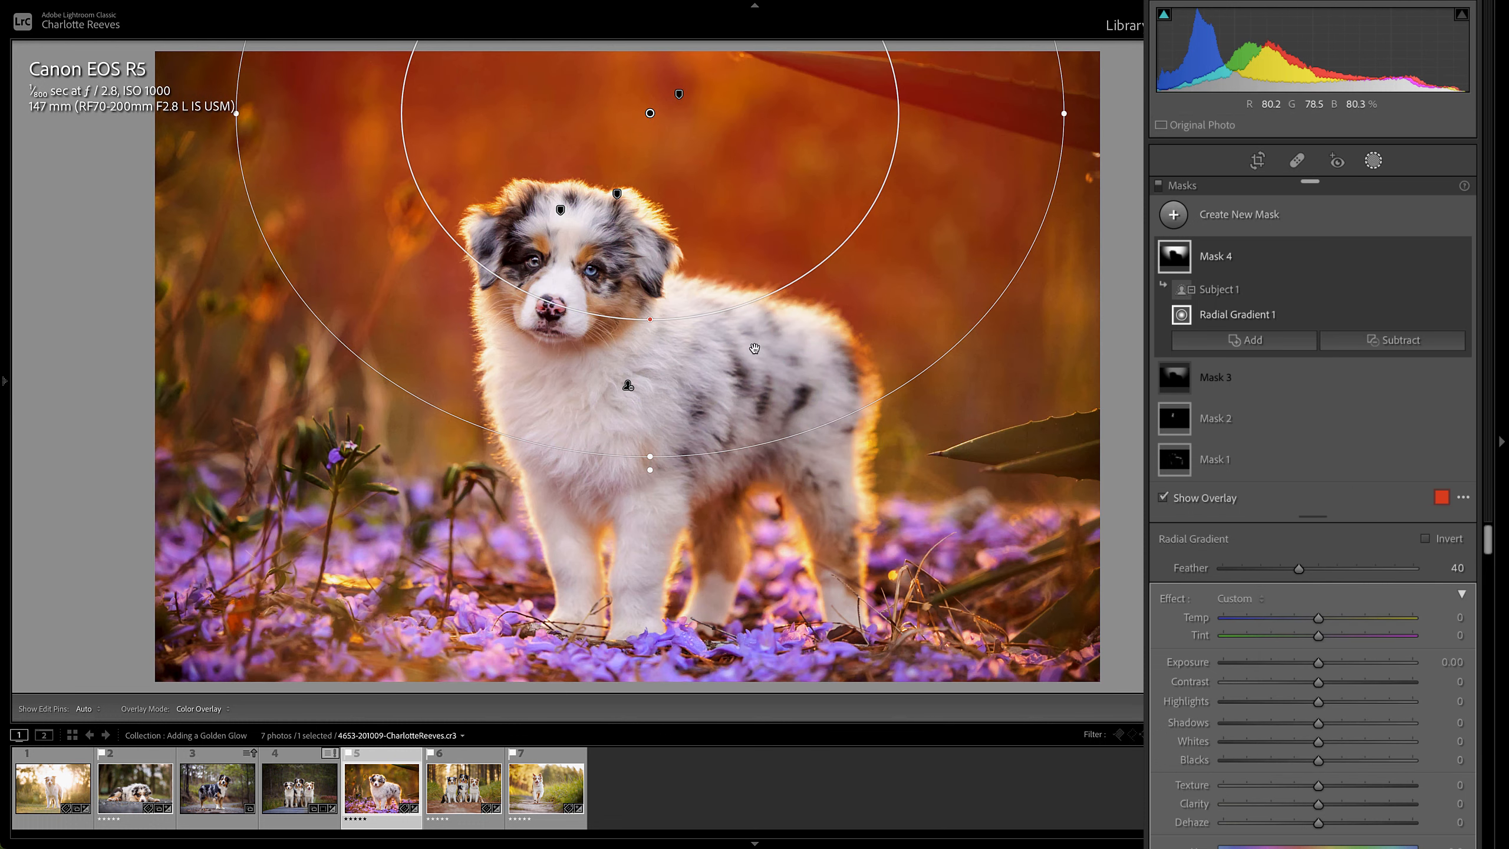
Turn off the mask overlay and set the Temp of Mask 4 to 40
{"action": "key", "text": "o"}
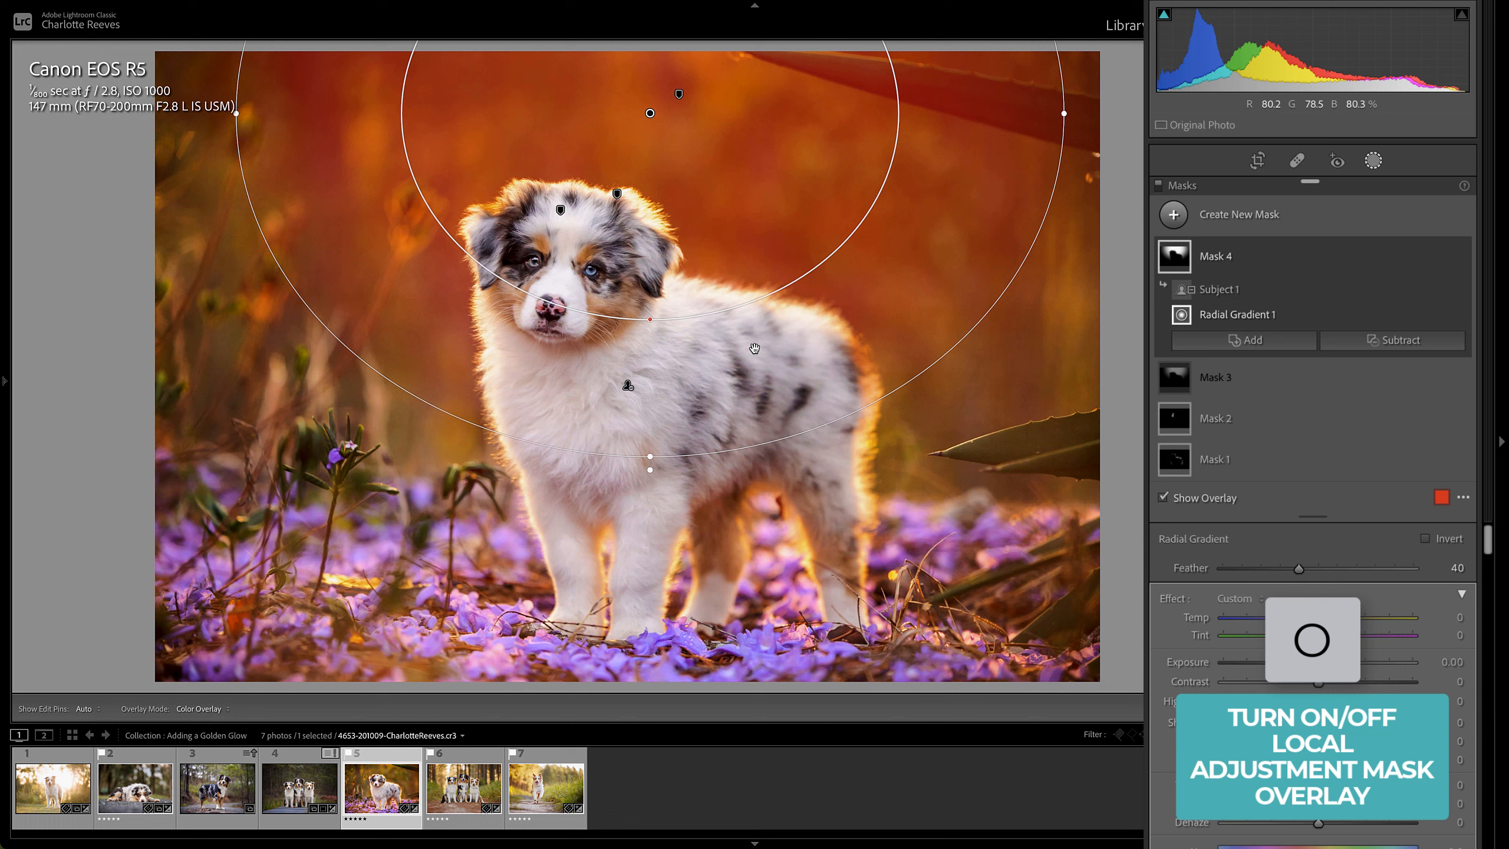
{"action": "key", "text": "o"}
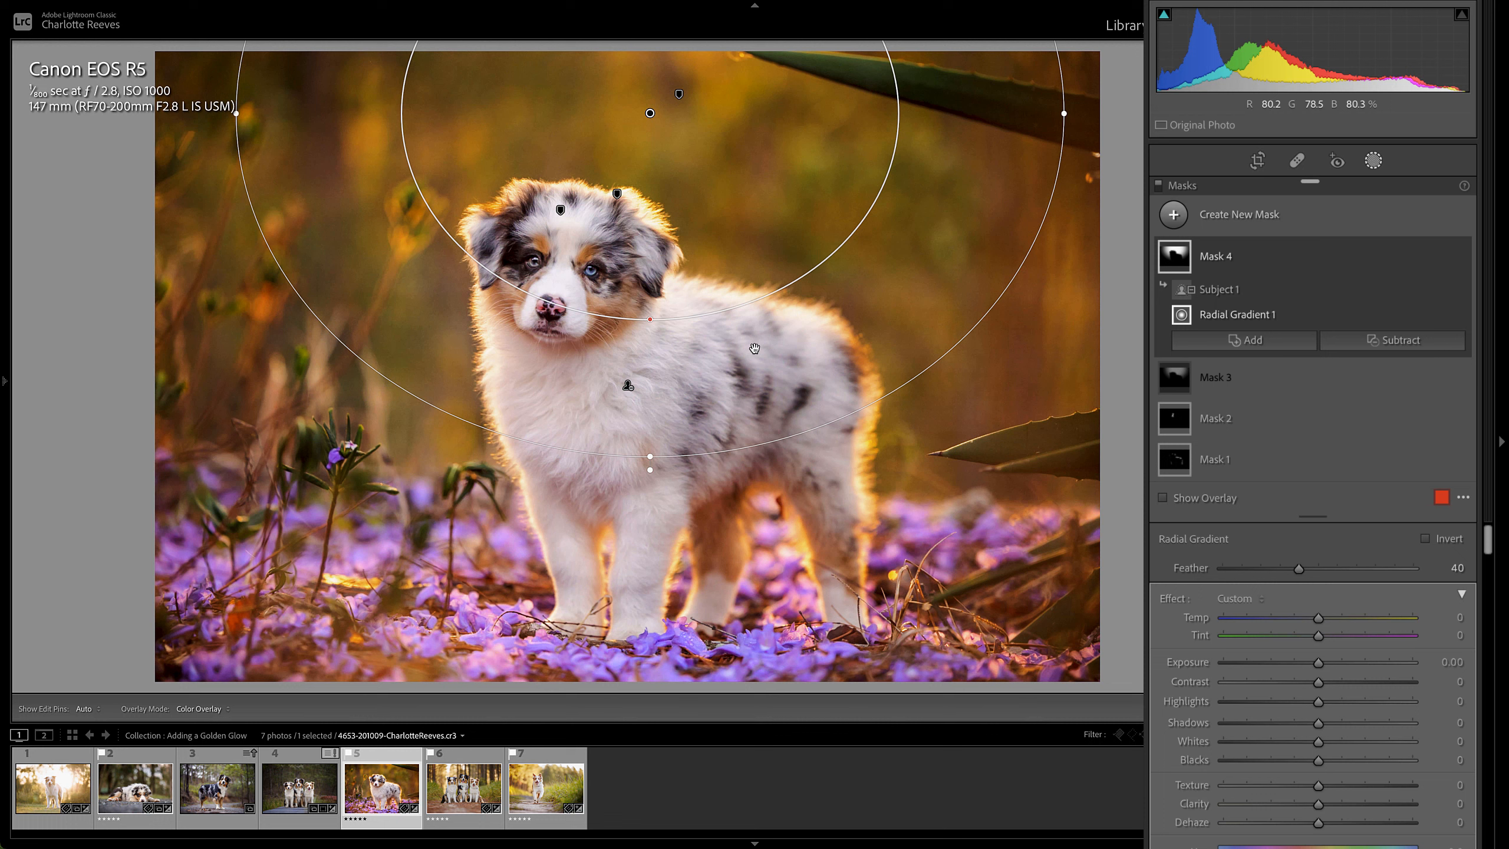
{"action": "scroll", "coordinate": [1313, 535], "scroll_direction": "down", "scroll_amount": 3}
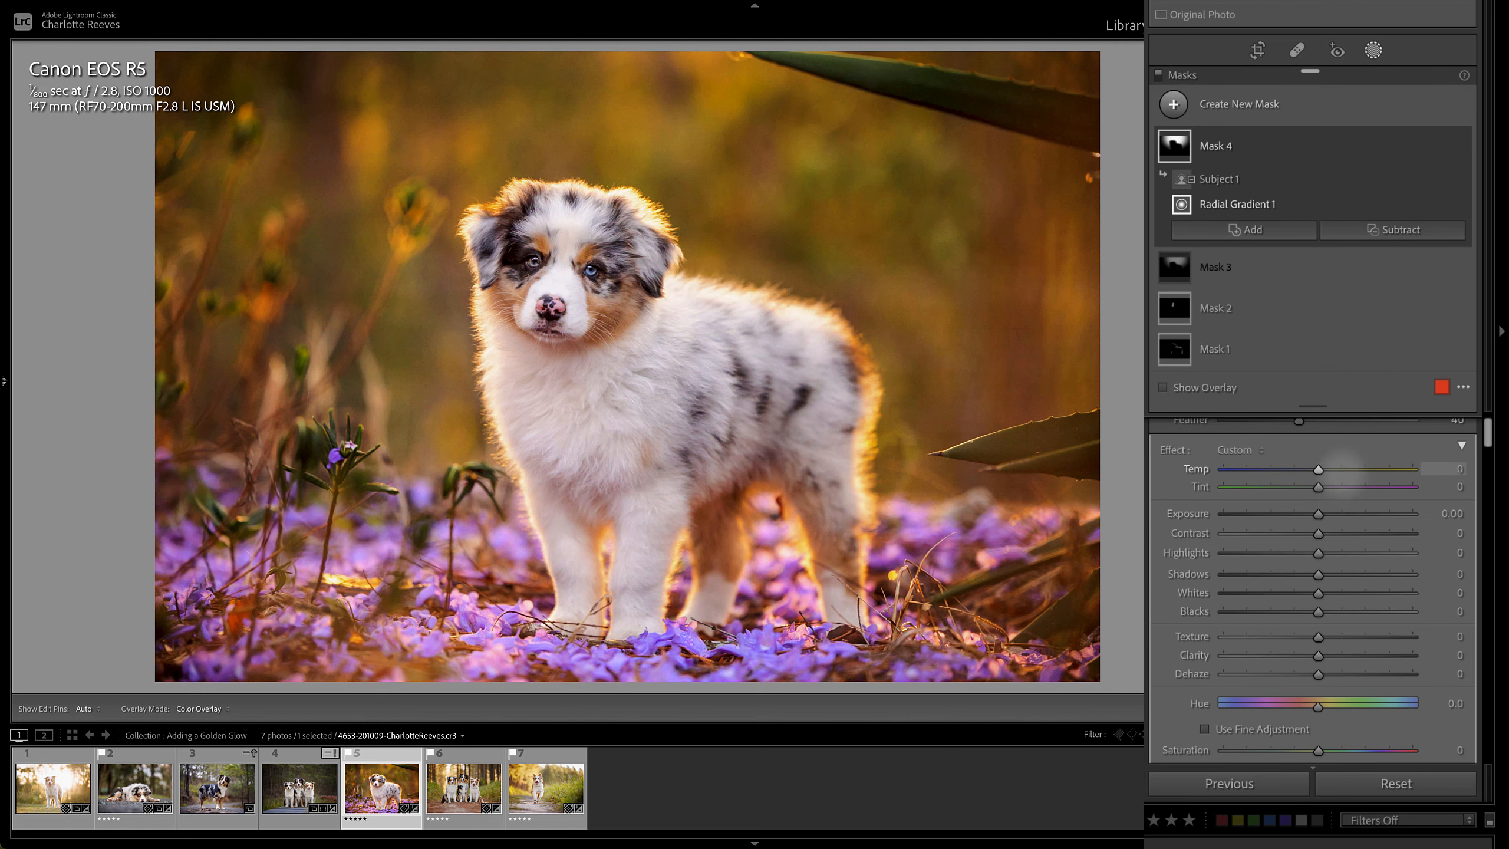
{"action": "left_click_drag", "start_coordinate": [1318, 469], "coordinate": [1355, 470]}
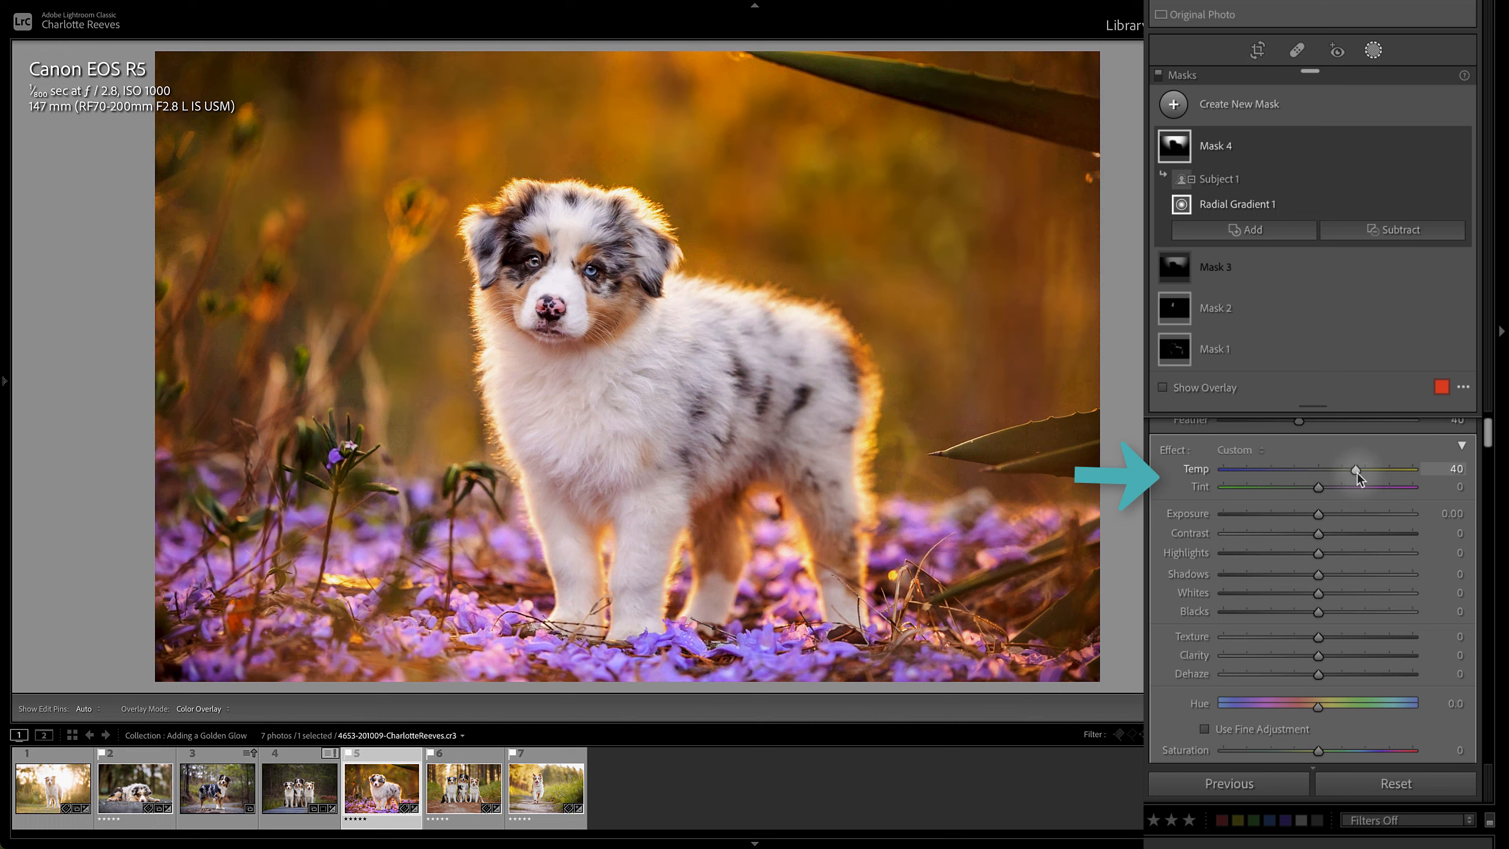
Set the Exposure of Mask 4 to 0.45 and its Dehaze to −33
{"action": "scroll", "coordinate": [1372, 490], "scroll_direction": "down", "scroll_amount": 2}
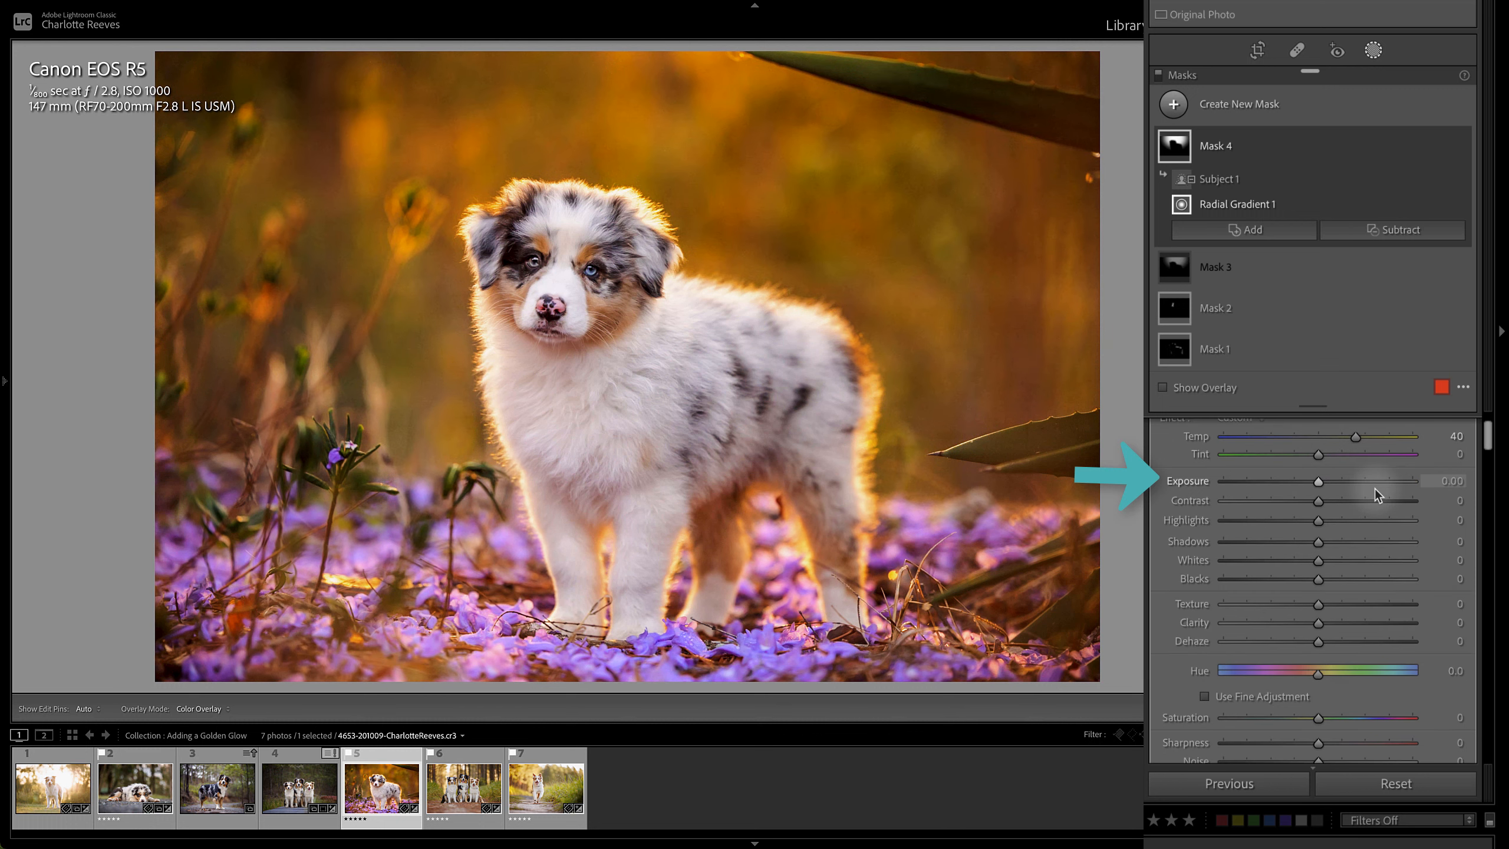
{"action": "left_click_drag", "start_coordinate": [1318, 481], "coordinate": [1328, 481]}
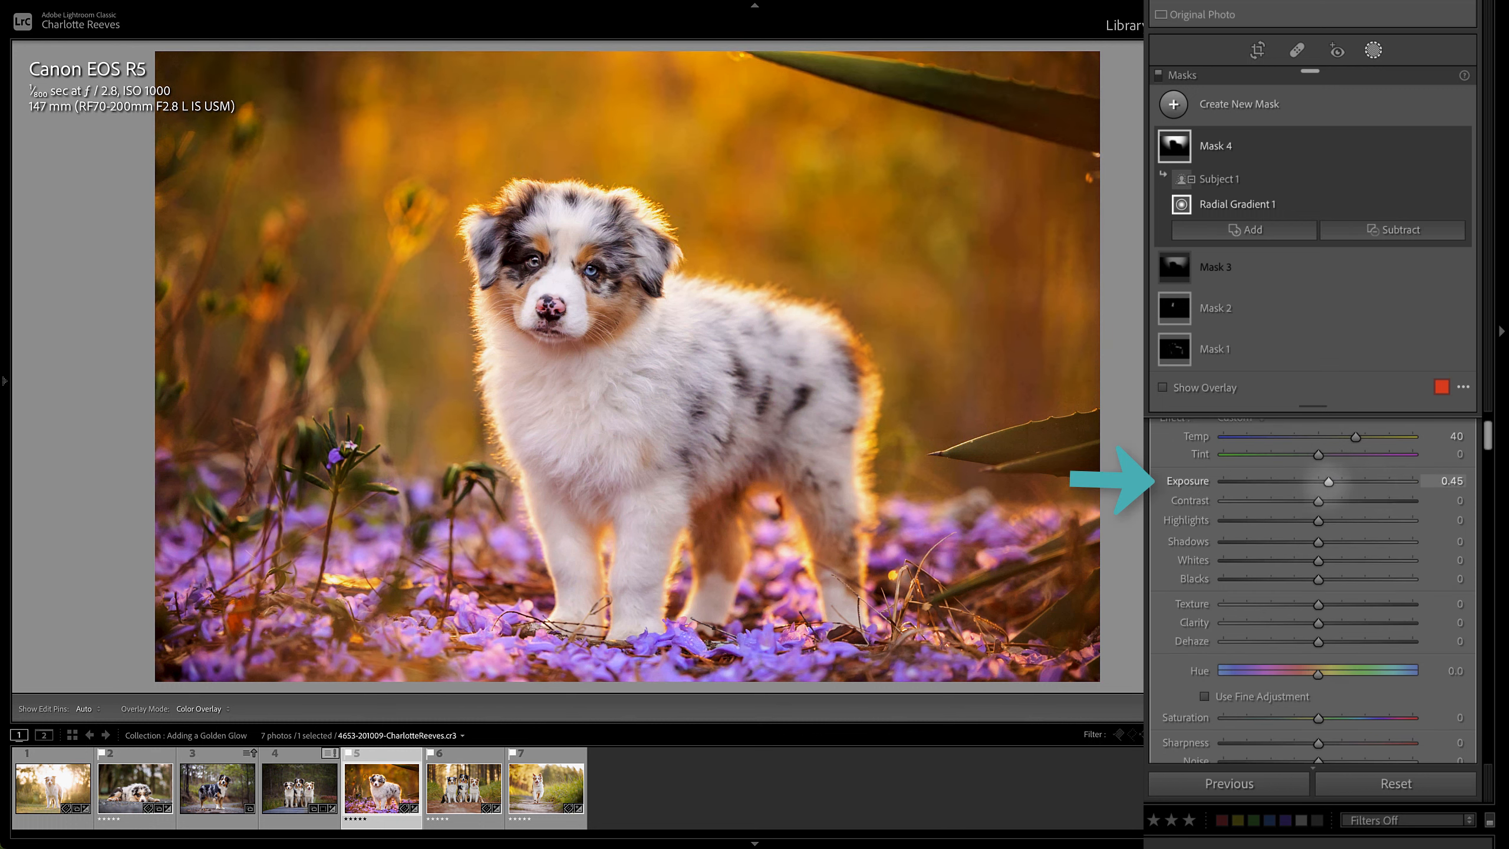
{"action": "scroll", "coordinate": [1363, 678], "scroll_direction": "up", "scroll_amount": 5}
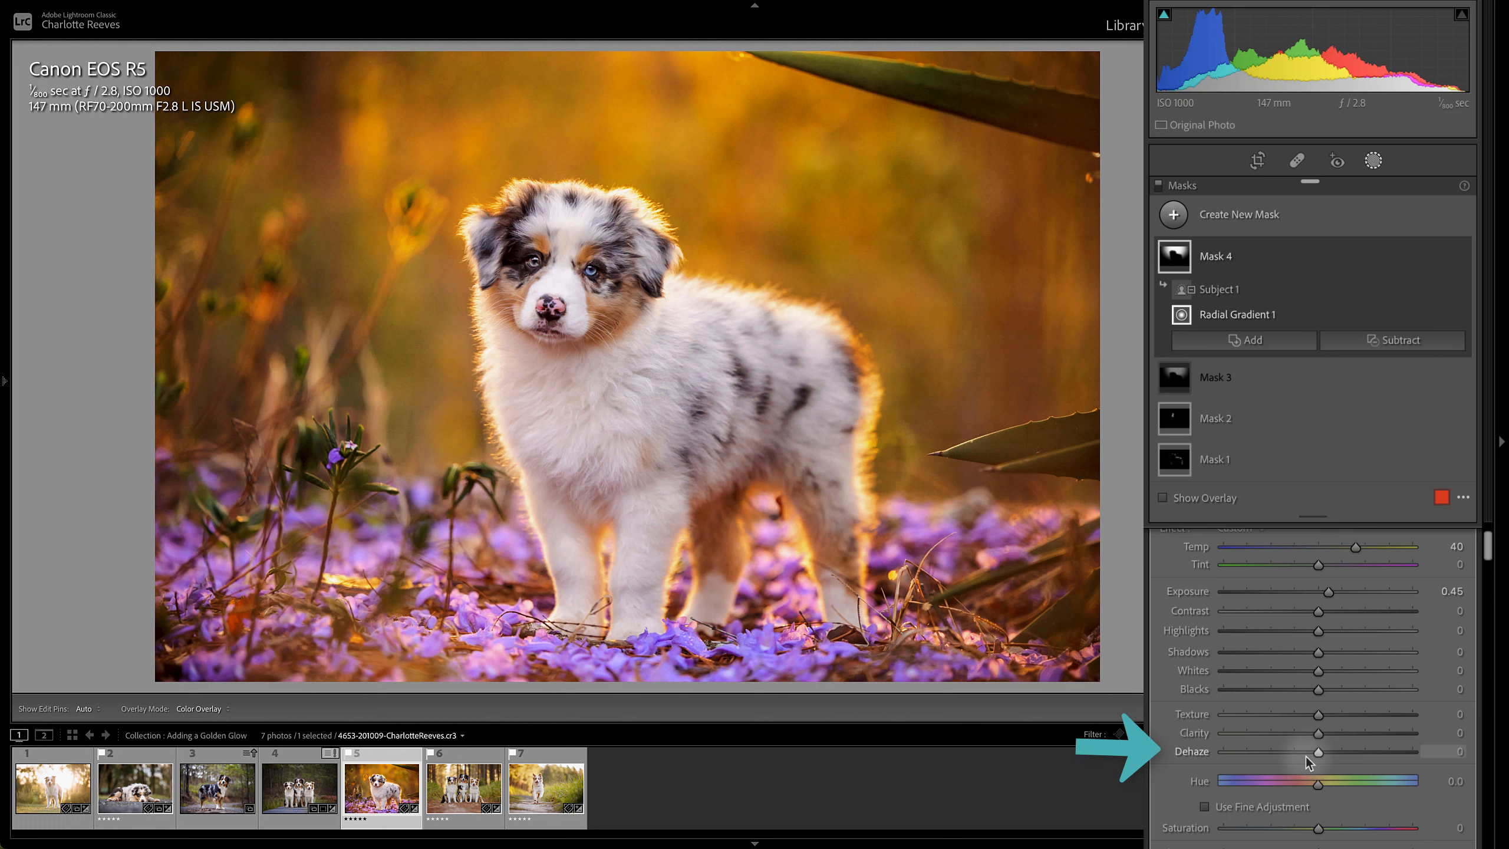
{"action": "left_click_drag", "start_coordinate": [1306, 758], "coordinate": [1286, 752]}
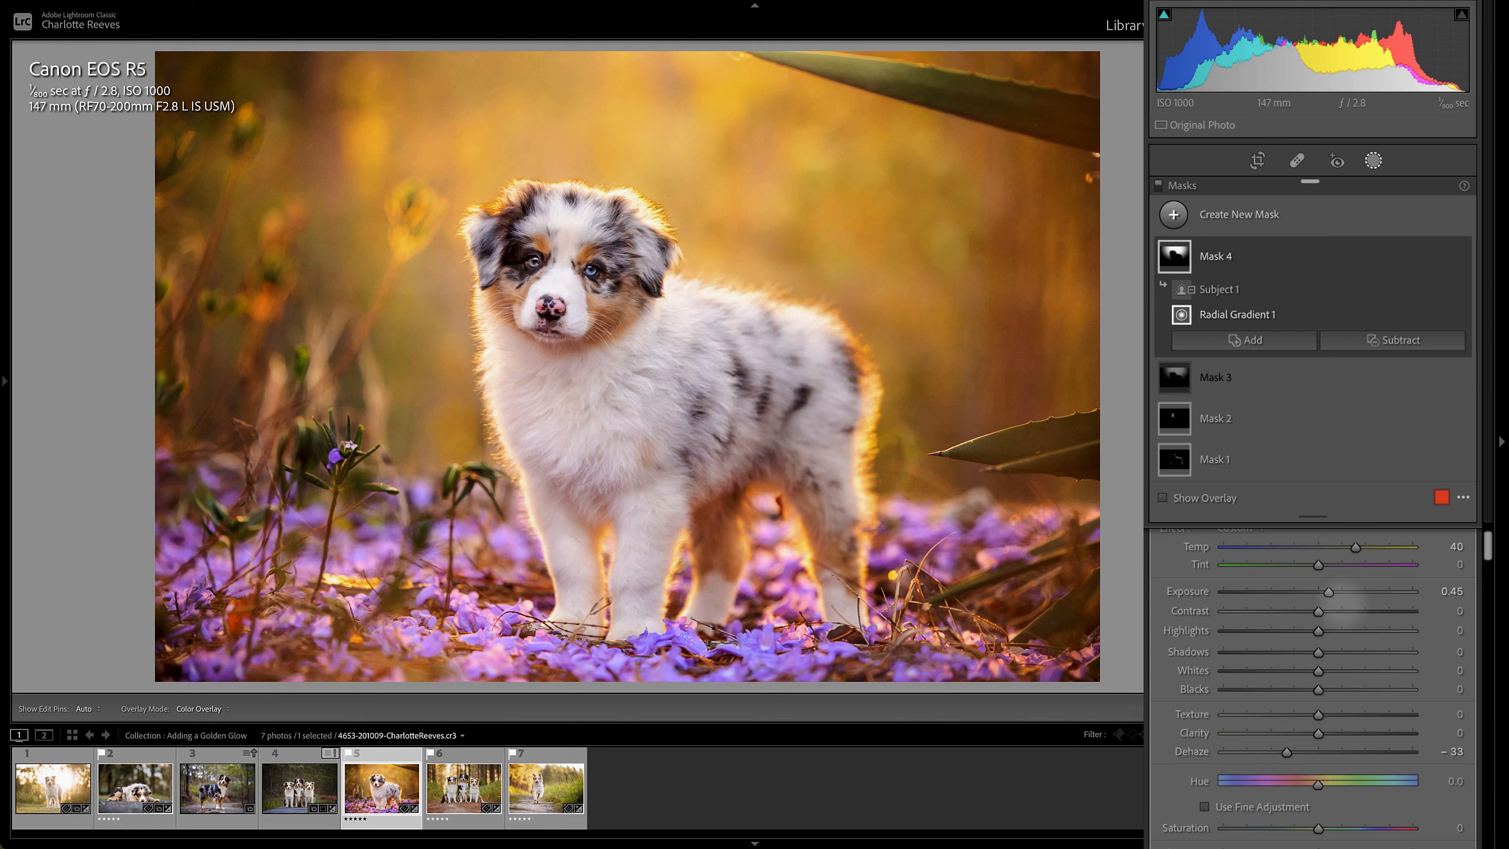
Fine-tune Mask 4 by setting Dehaze to −35 and Temp to 53
{"action": "scroll", "coordinate": [1341, 604], "scroll_direction": "up", "scroll_amount": 1}
{"action": "scroll", "coordinate": [1341, 604], "scroll_direction": "up", "scroll_amount": 2}
{"action": "scroll", "coordinate": [1341, 604], "scroll_direction": "down", "scroll_amount": 2}
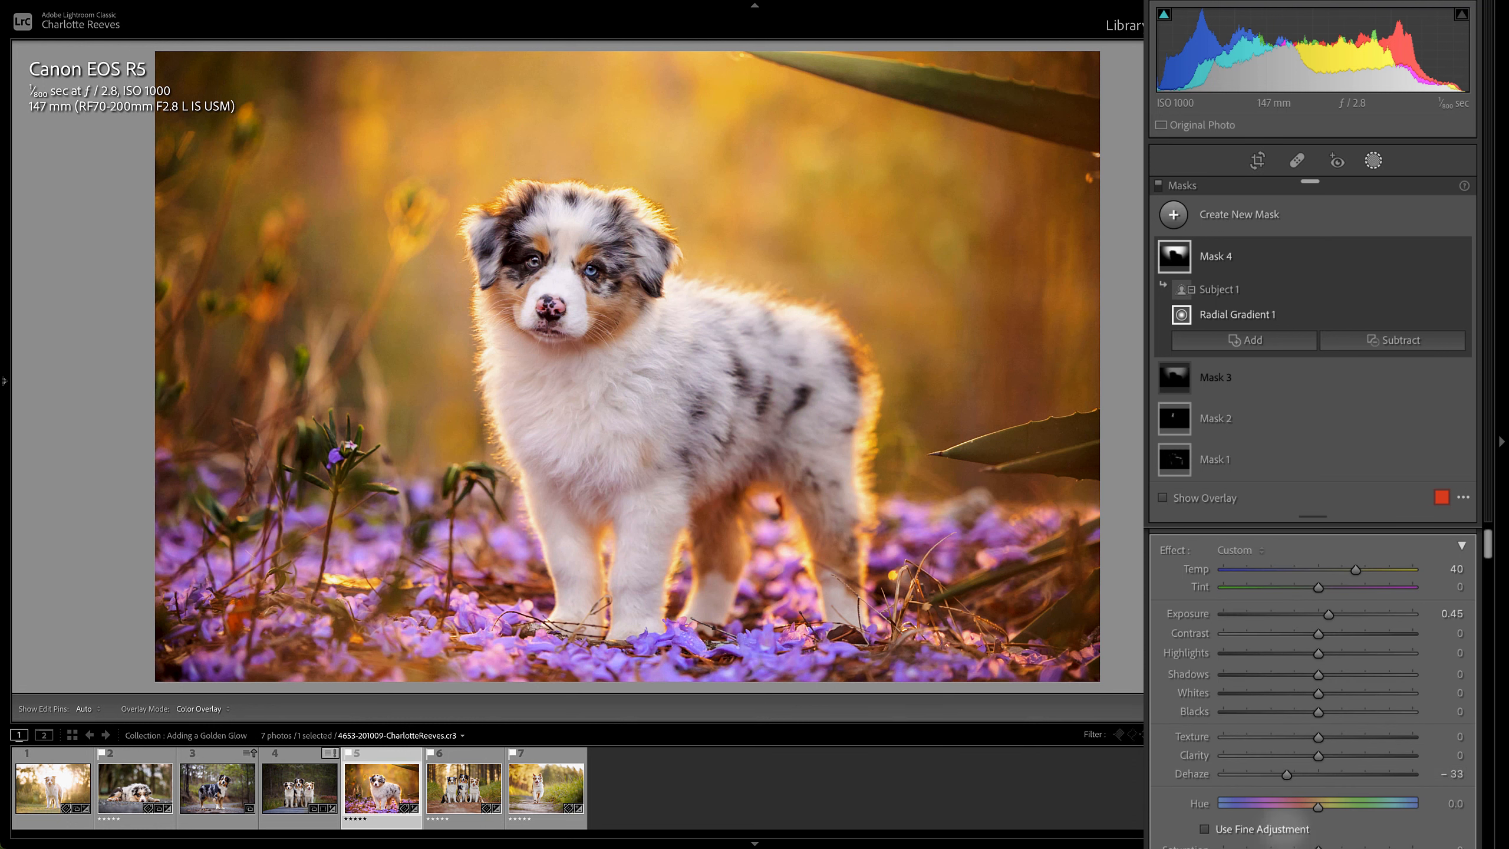
{"action": "left_click_drag", "start_coordinate": [1287, 773], "coordinate": [1284, 774]}
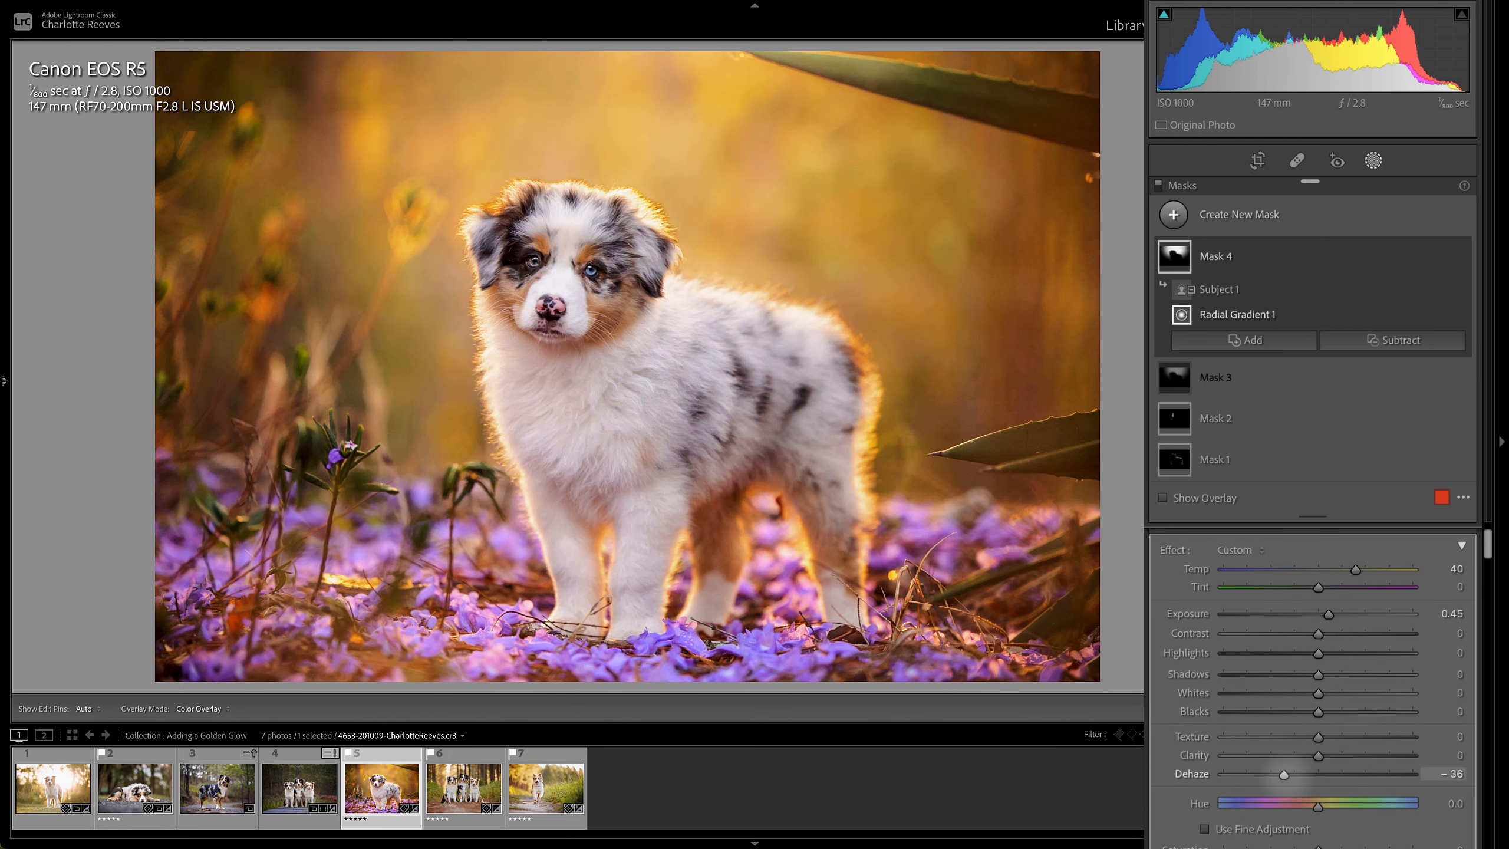
{"action": "scroll", "coordinate": [1287, 779], "scroll_direction": "up", "scroll_amount": 1}
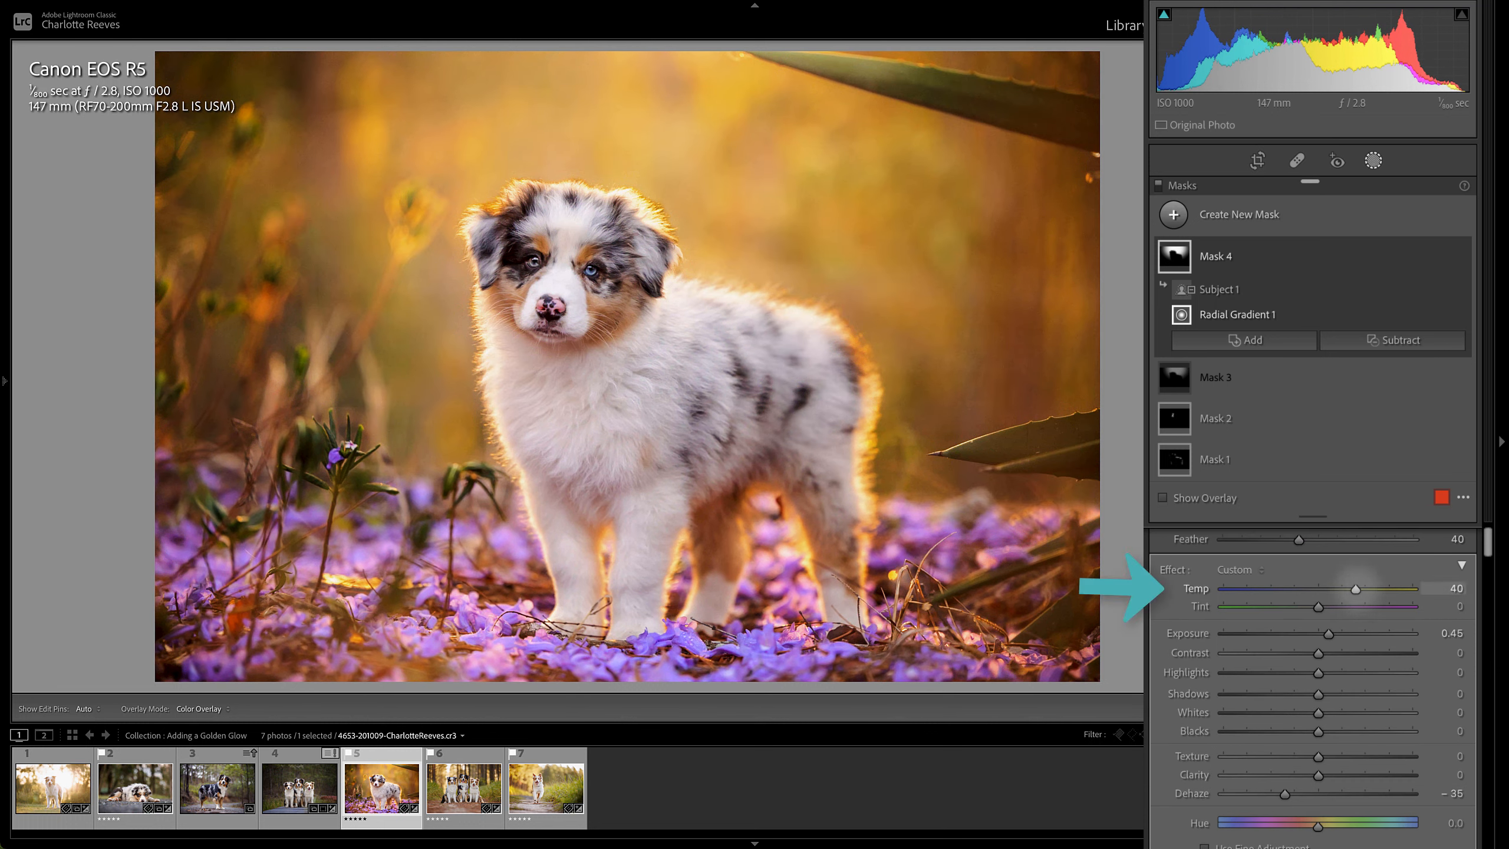
{"action": "left_click_drag", "start_coordinate": [1355, 588], "coordinate": [1367, 588]}
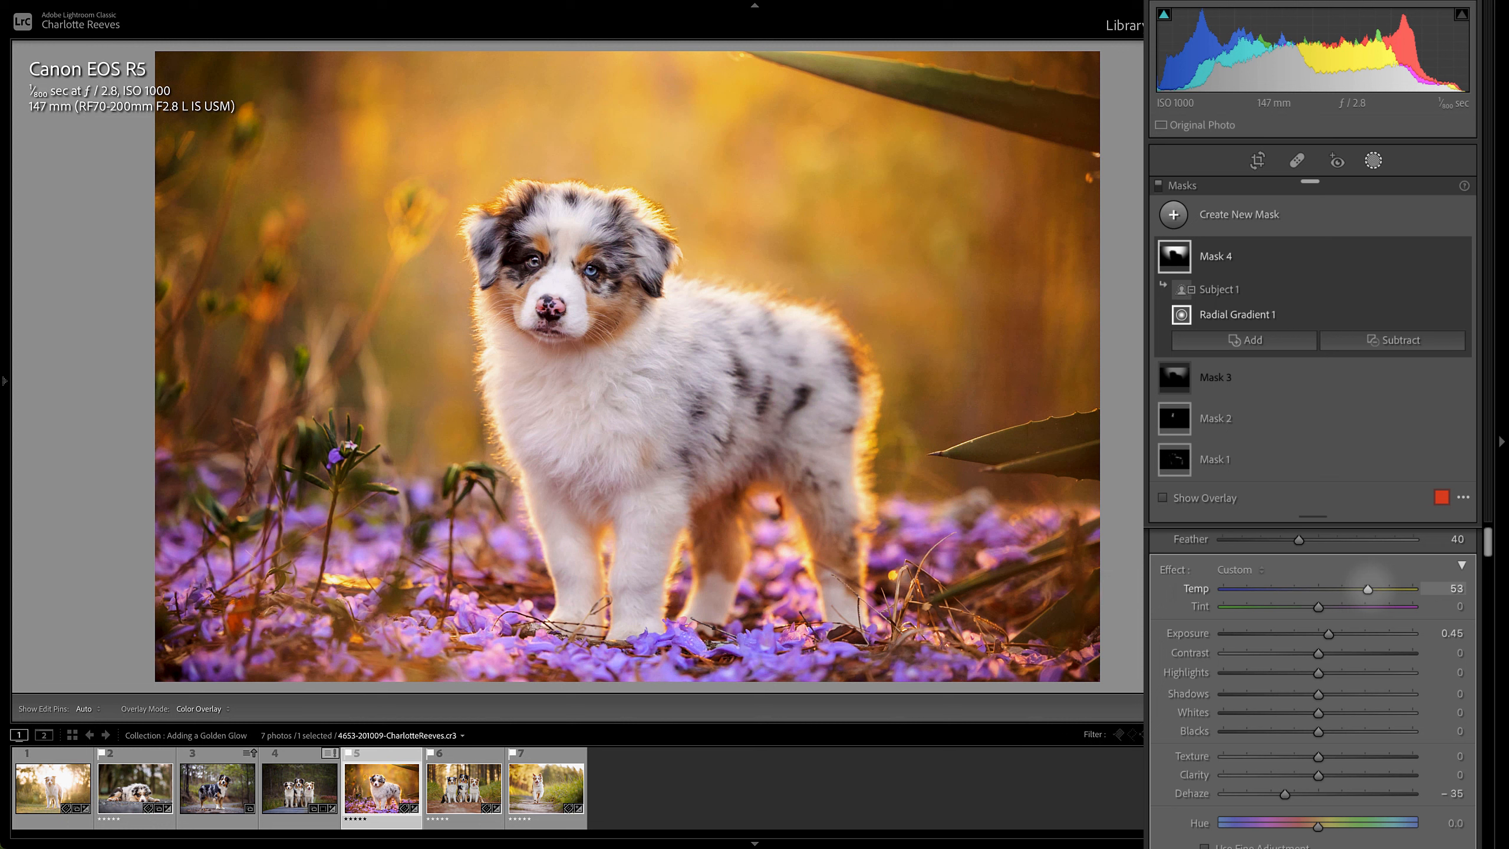
Add a brush component to Mask 4 and set its size to 6.0 and feather to 78
{"action": "left_click", "coordinate": [611, 249]}
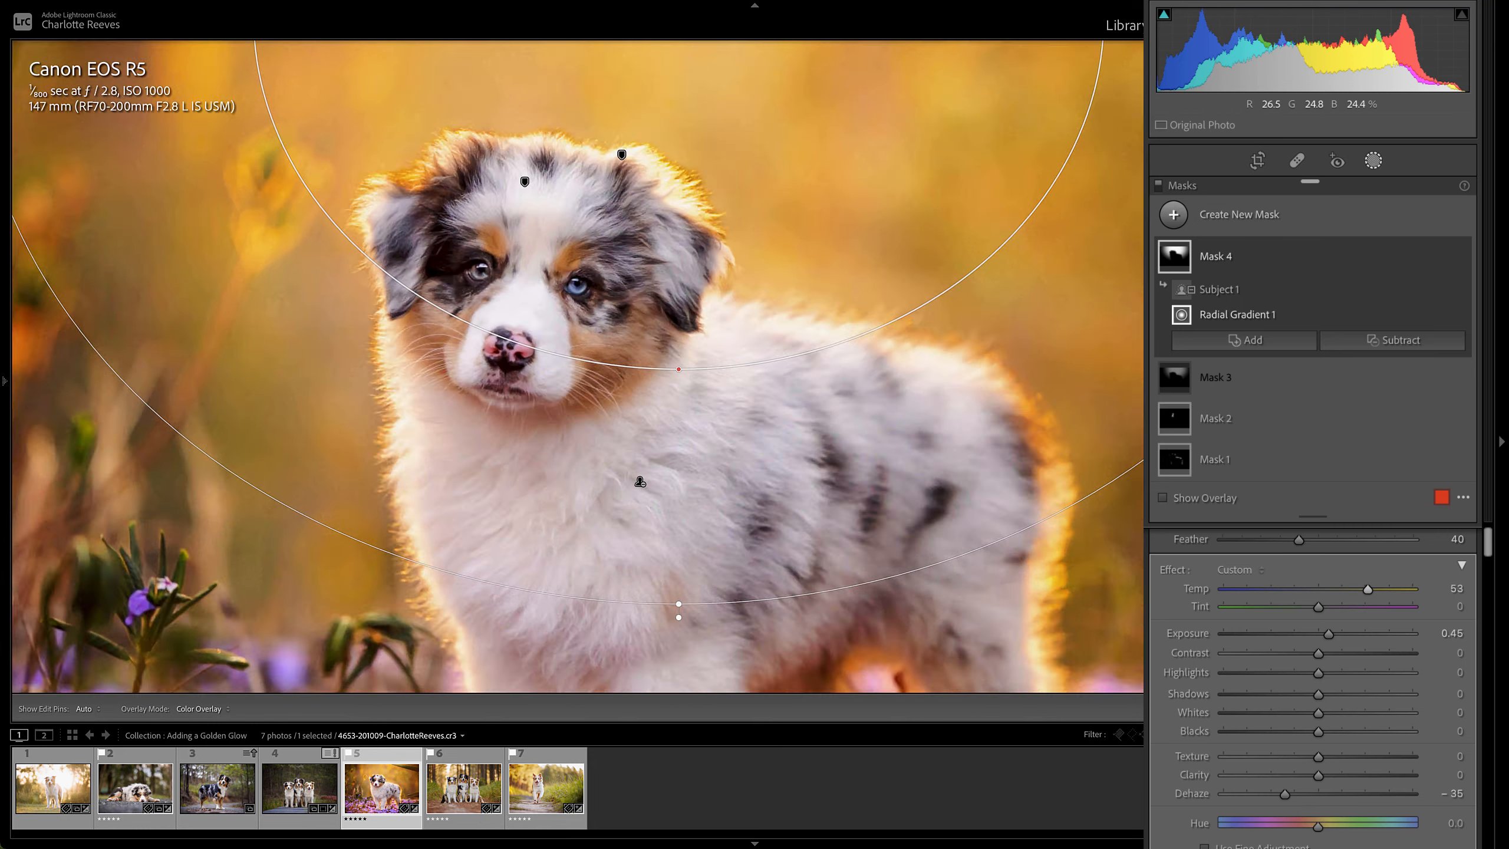
{"action": "left_click_drag", "start_coordinate": [873, 103], "coordinate": [976, 167]}
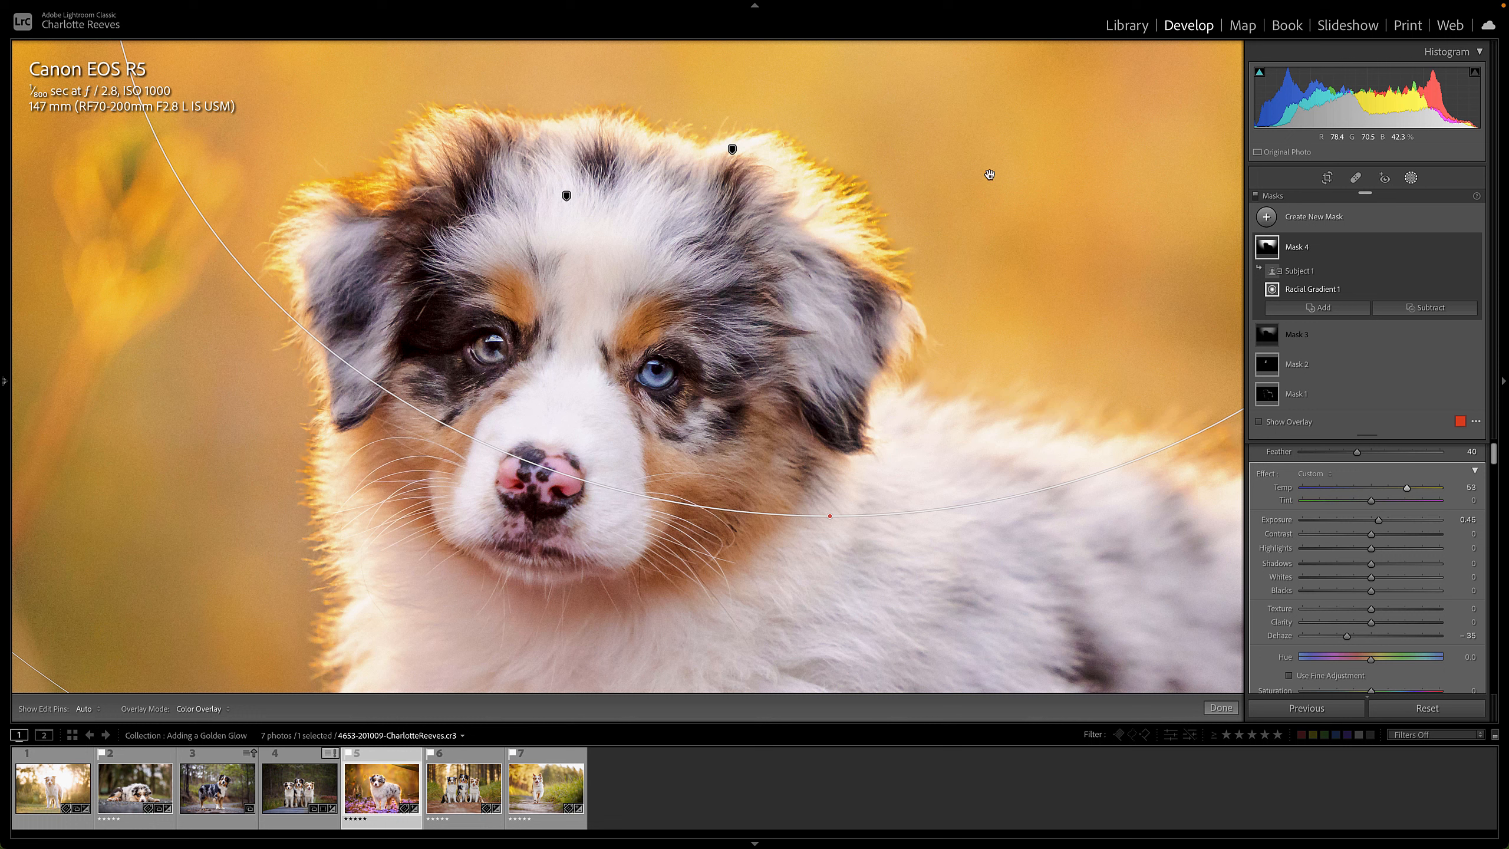
{"action": "mouse_move", "coordinate": [1442, 322]}
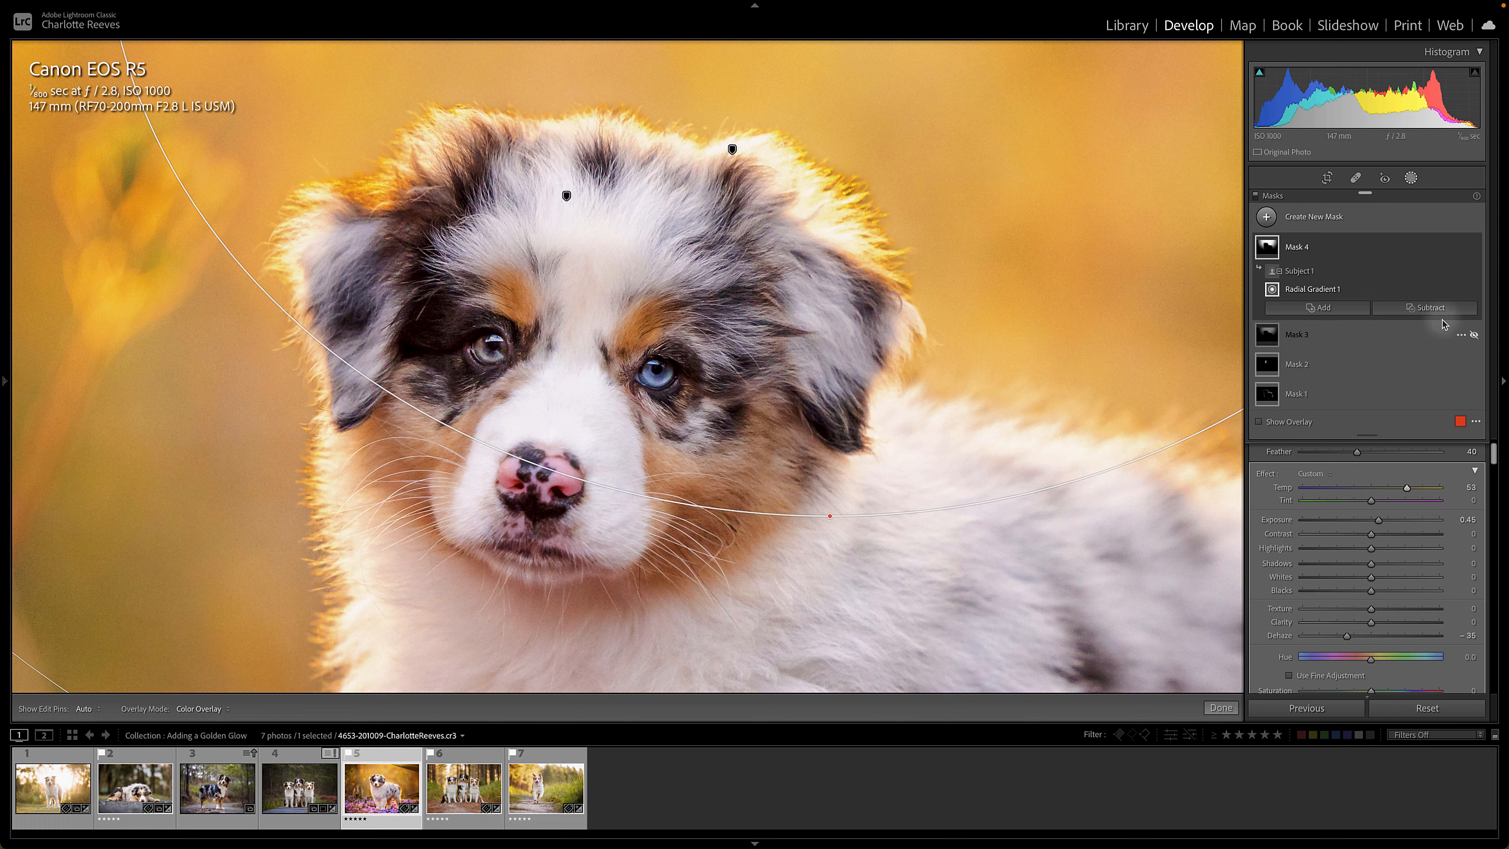
{"action": "left_click", "coordinate": [1322, 306]}
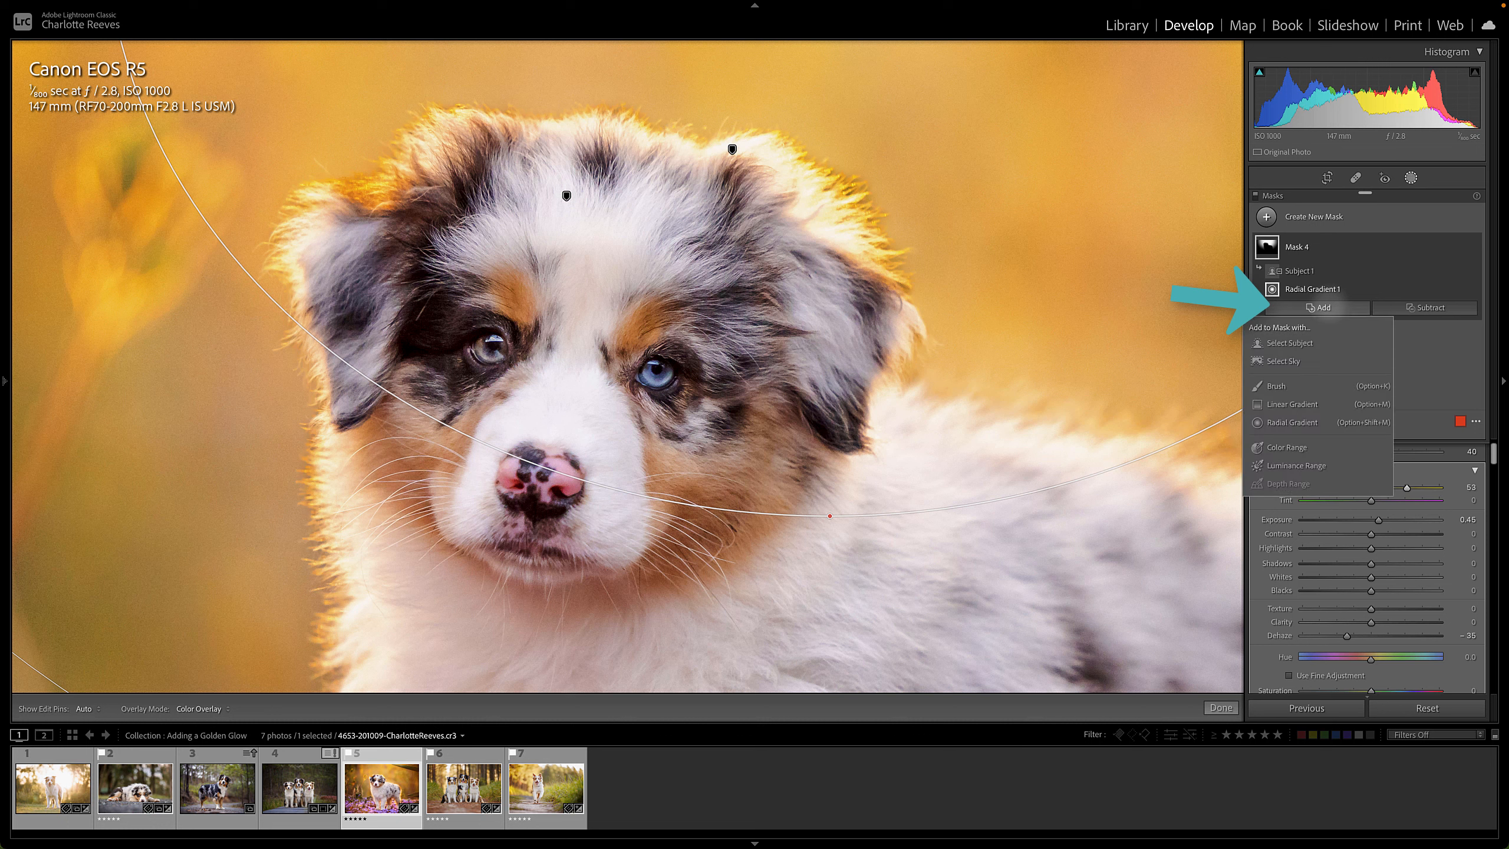
{"action": "left_click", "coordinate": [1277, 385]}
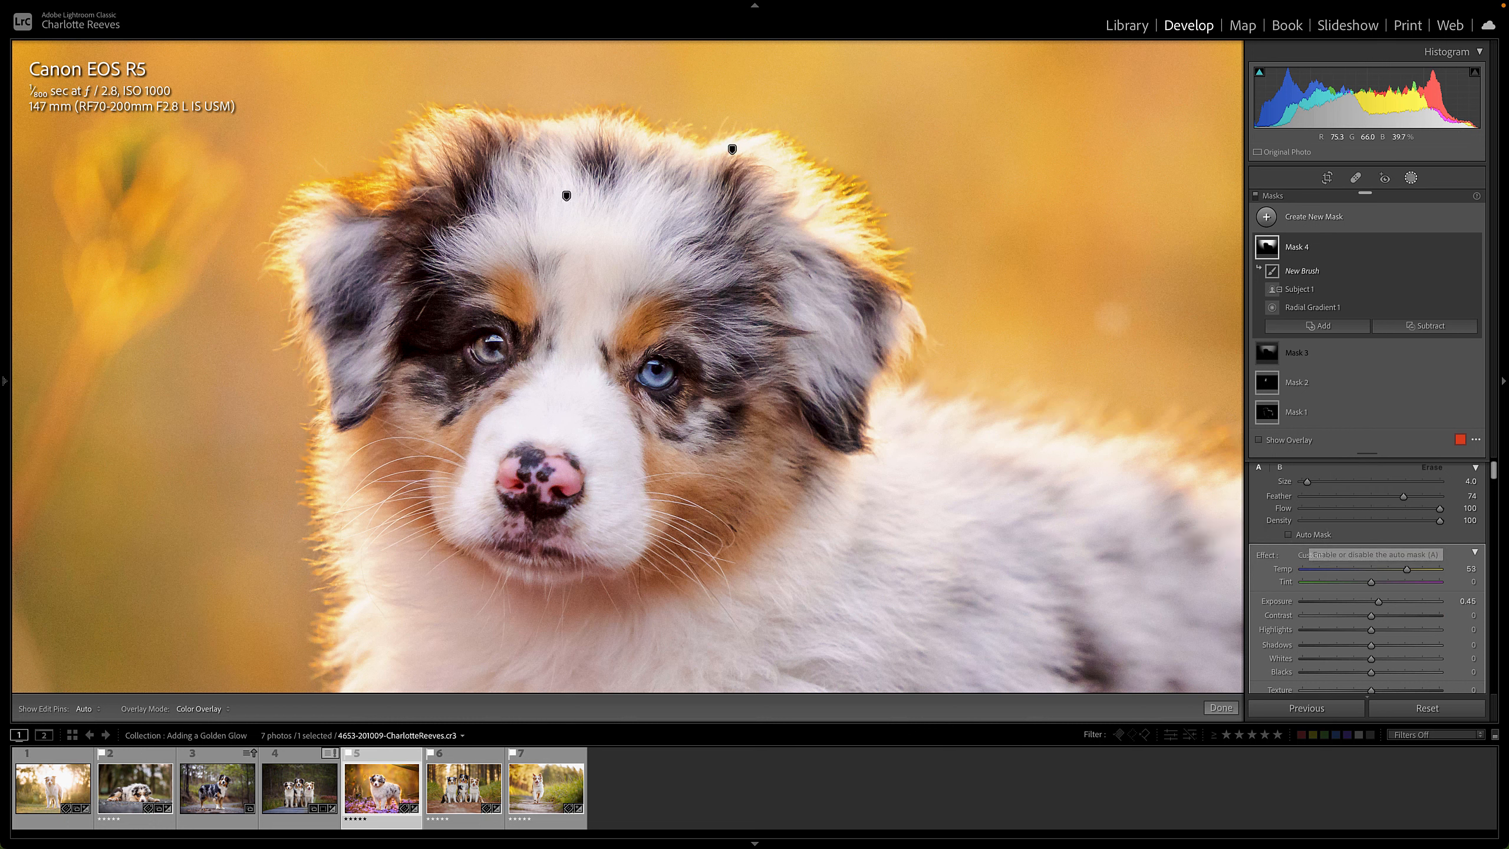
{"action": "scroll", "coordinate": [1099, 319], "scroll_direction": "up", "scroll_amount": 2}
{"action": "scroll", "coordinate": [910, 286], "scroll_direction": "down", "scroll_amount": 2}
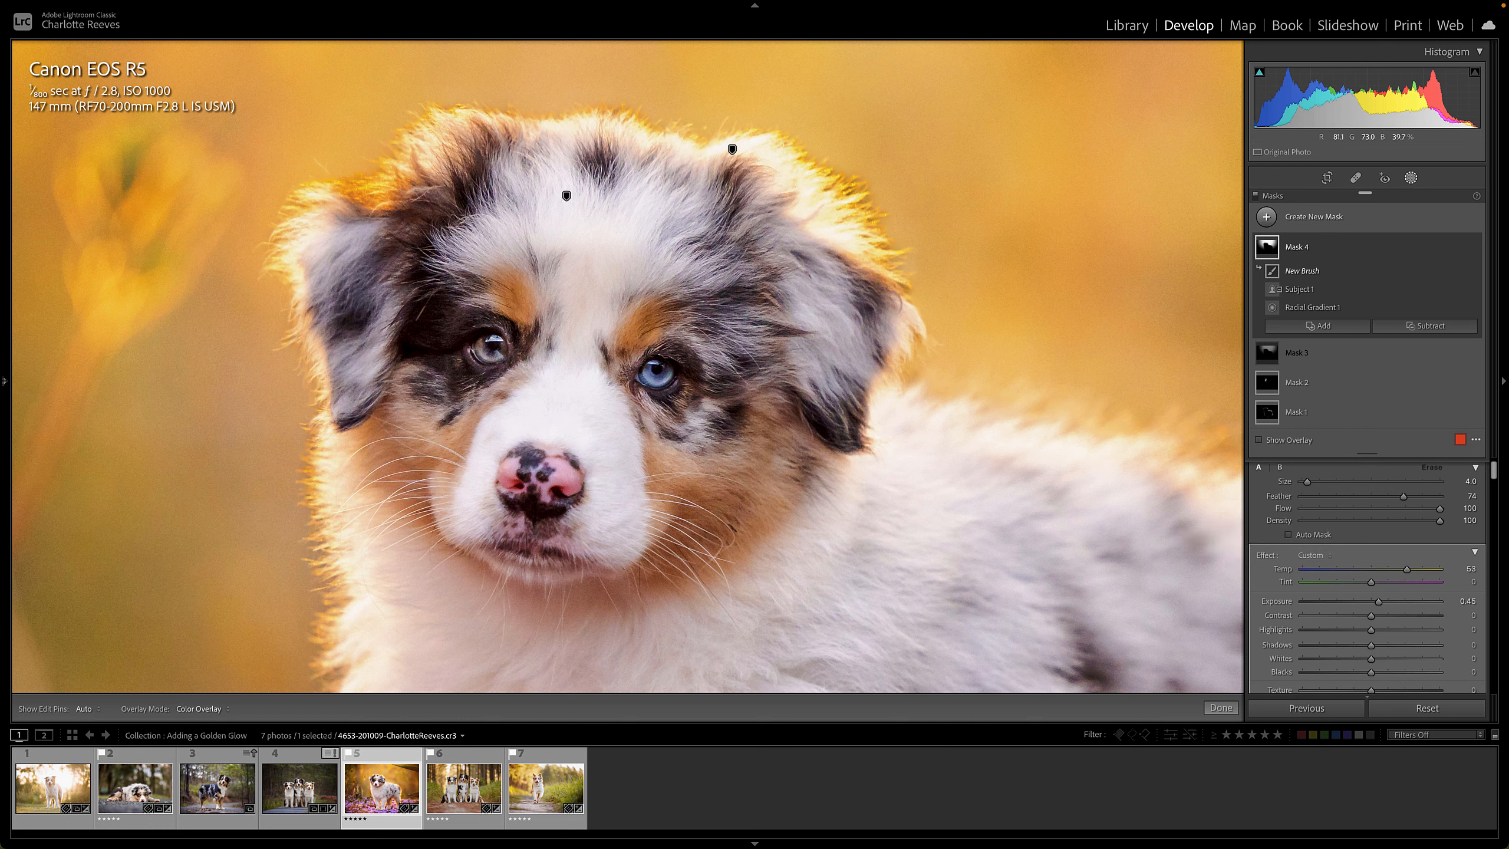
{"action": "scroll", "coordinate": [898, 272], "scroll_direction": "up", "scroll_amount": 1}
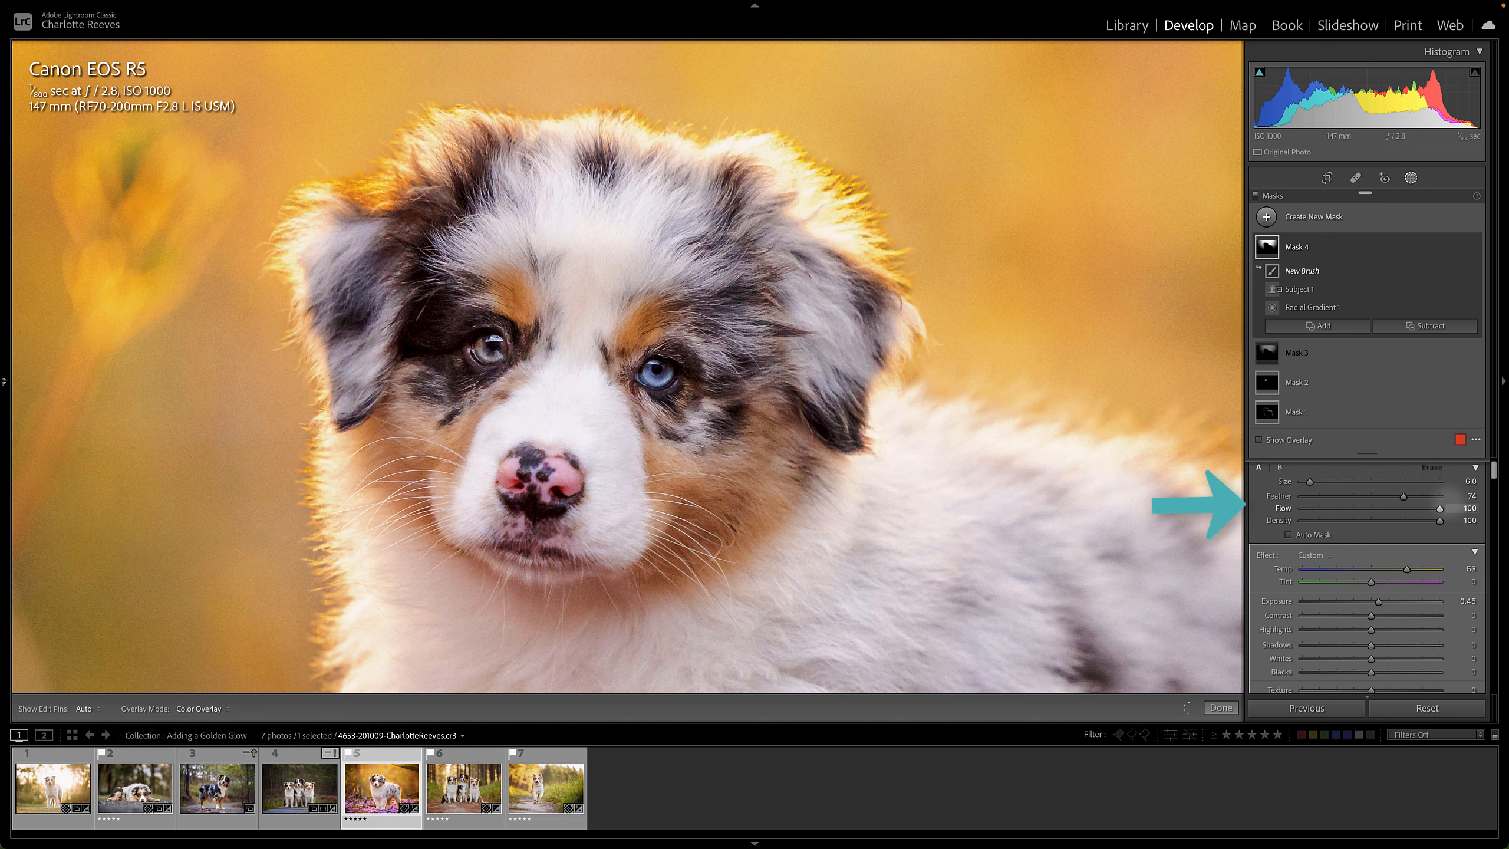
{"action": "left_click_drag", "start_coordinate": [1404, 496], "coordinate": [1409, 495]}
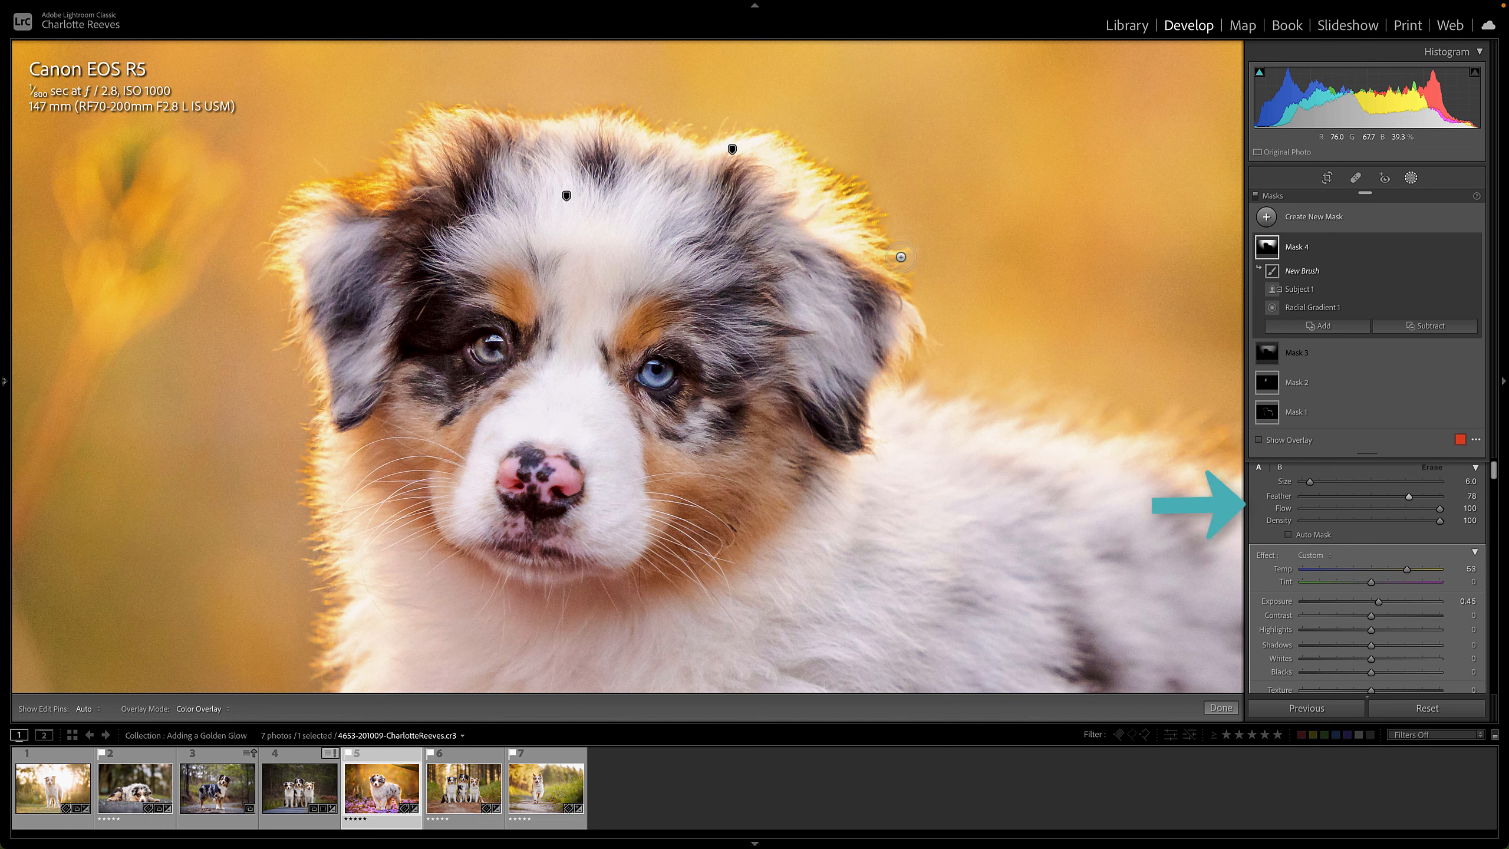
Paint the glow along the fur edge around the puppy's head and display the mask as White on Black
{"action": "mouse_move", "coordinate": [903, 267]}
{"action": "left_mouse_down"}
{"action": "mouse_move", "coordinate": [836, 174]}
{"action": "mouse_move", "coordinate": [784, 139]}
{"action": "mouse_move", "coordinate": [592, 108]}
{"action": "mouse_move", "coordinate": [434, 106]}
{"action": "mouse_move", "coordinate": [400, 125]}
{"action": "mouse_move", "coordinate": [368, 193]}
{"action": "mouse_move", "coordinate": [300, 193]}
{"action": "mouse_move", "coordinate": [280, 245]}
{"action": "mouse_move", "coordinate": [290, 313]}
{"action": "left_mouse_up"}
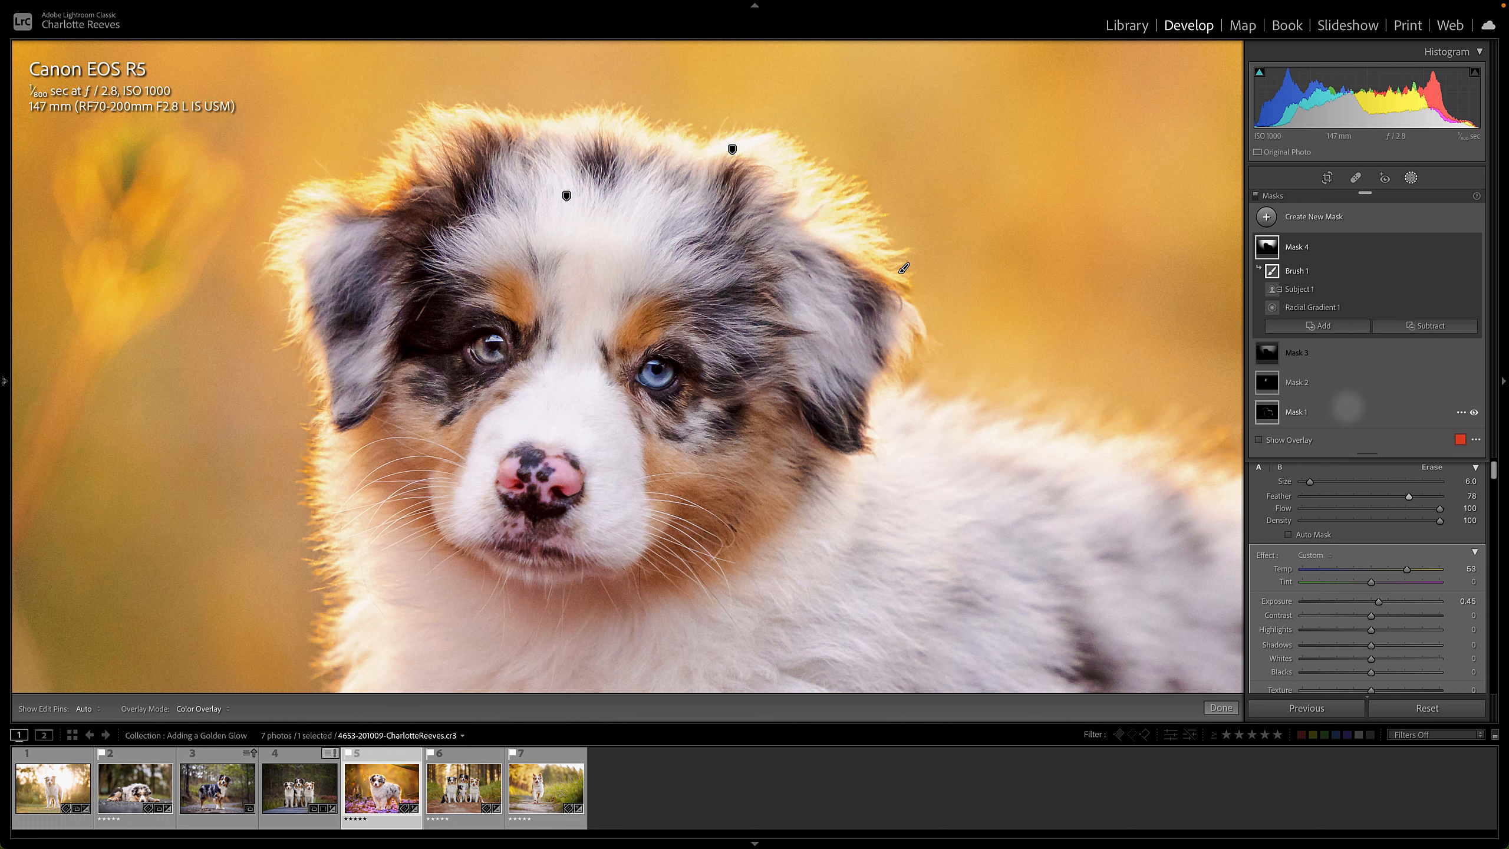
{"action": "left_click", "coordinate": [1475, 439]}
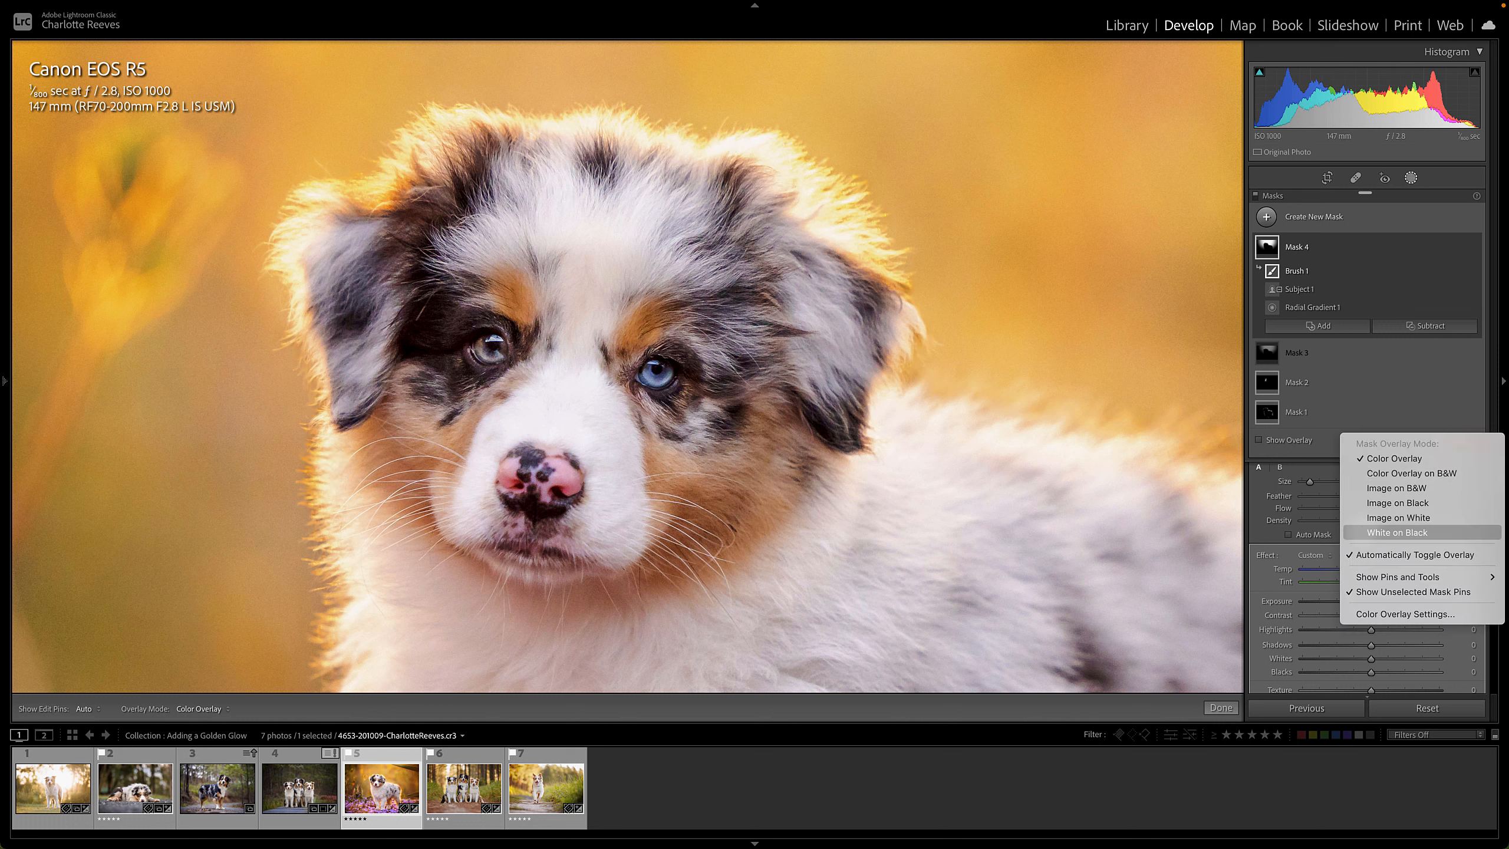
{"action": "left_click", "coordinate": [1365, 534]}
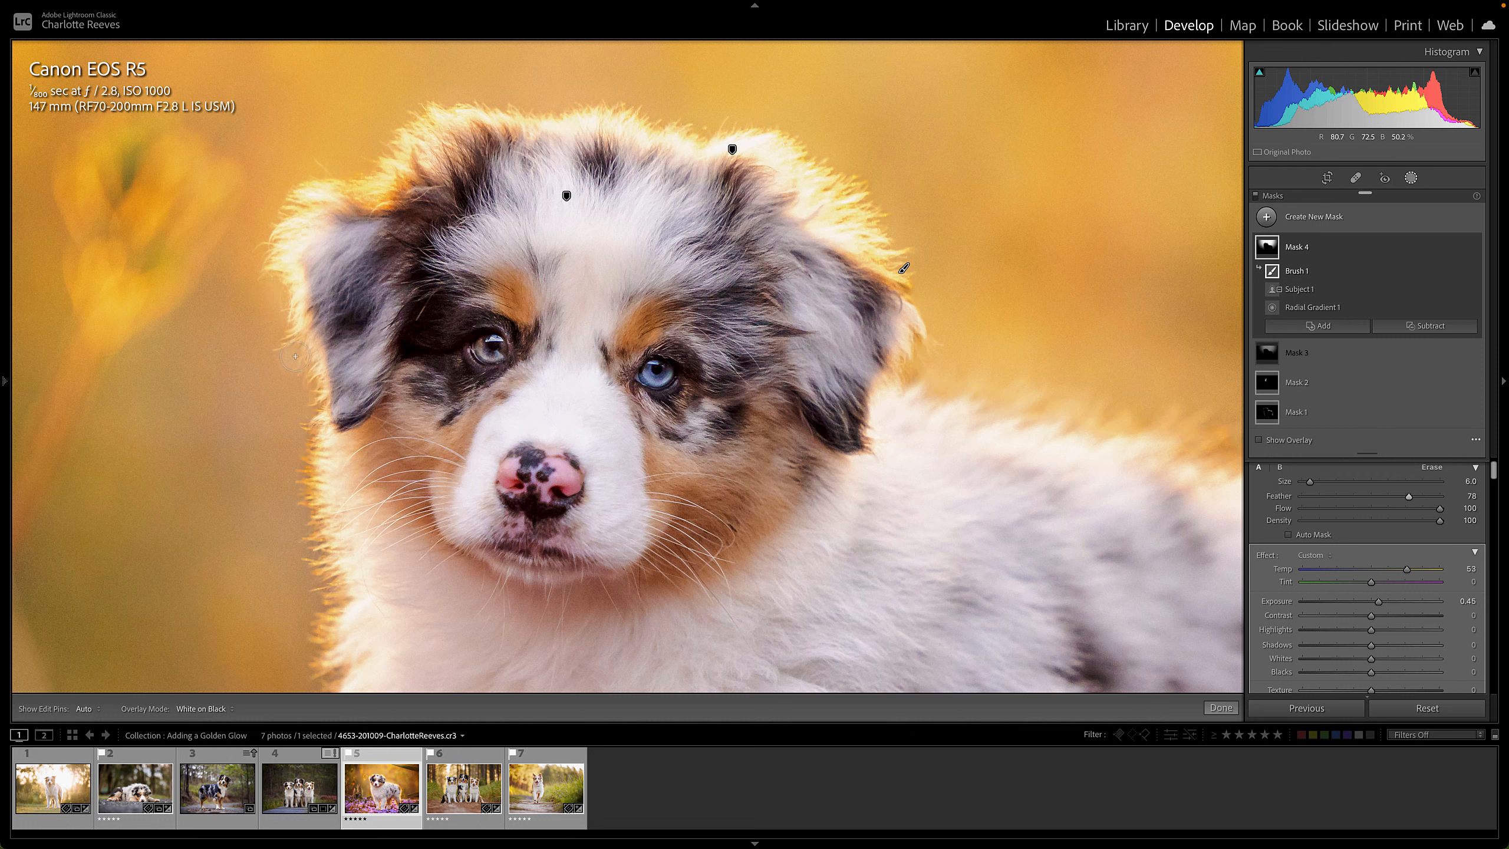
{"action": "key", "text": "o"}
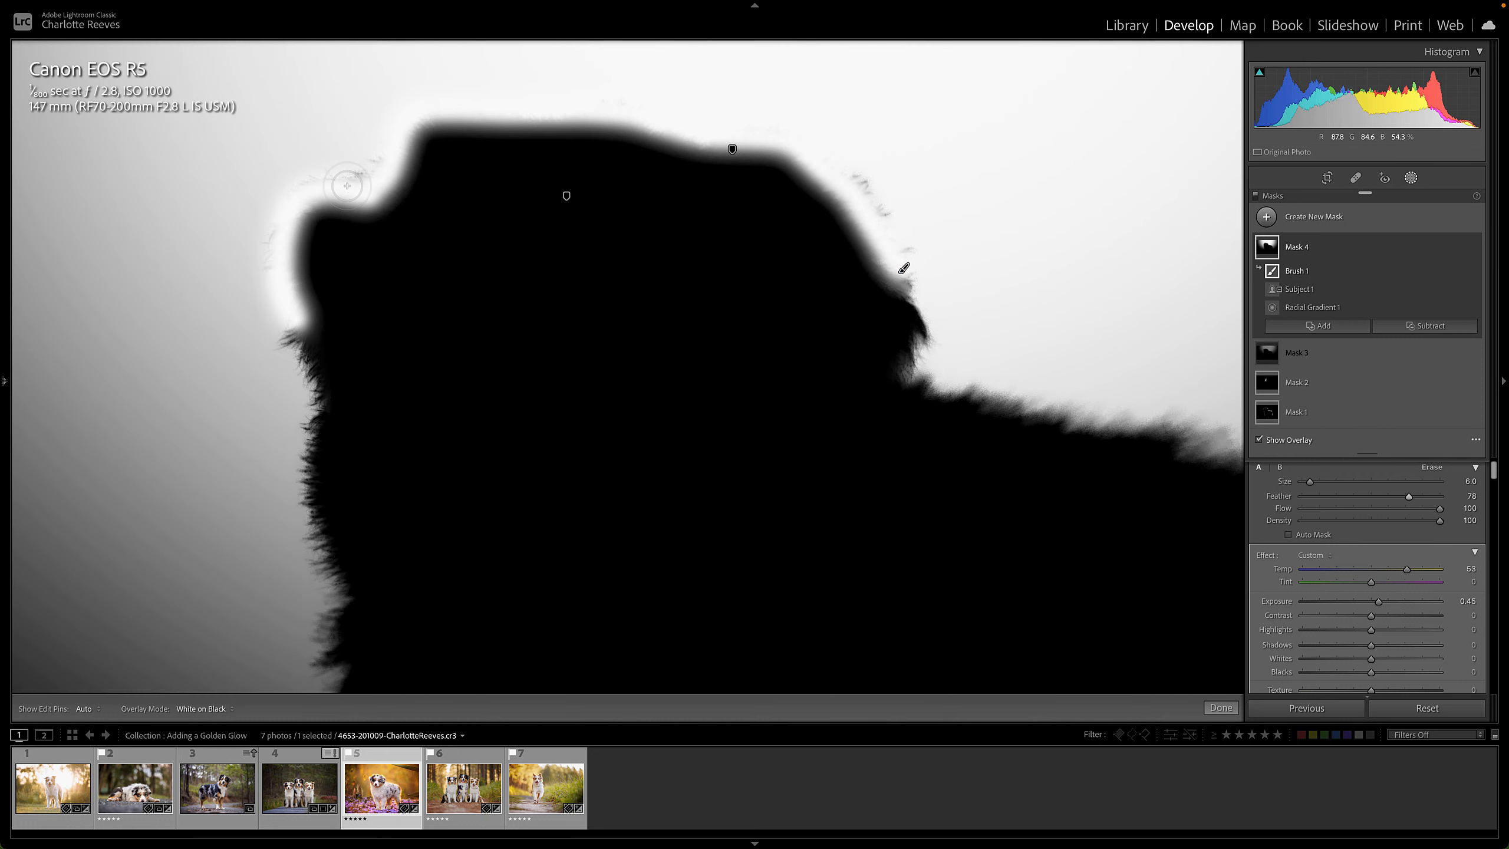
Brush over the leftover specks around both ears in the mask and turn off the mask overlay
{"action": "mouse_move", "coordinate": [316, 184]}
{"action": "left_mouse_down"}
{"action": "mouse_move", "coordinate": [304, 221]}
{"action": "mouse_move", "coordinate": [276, 233]}
{"action": "mouse_move", "coordinate": [391, 128]}
{"action": "left_mouse_up"}
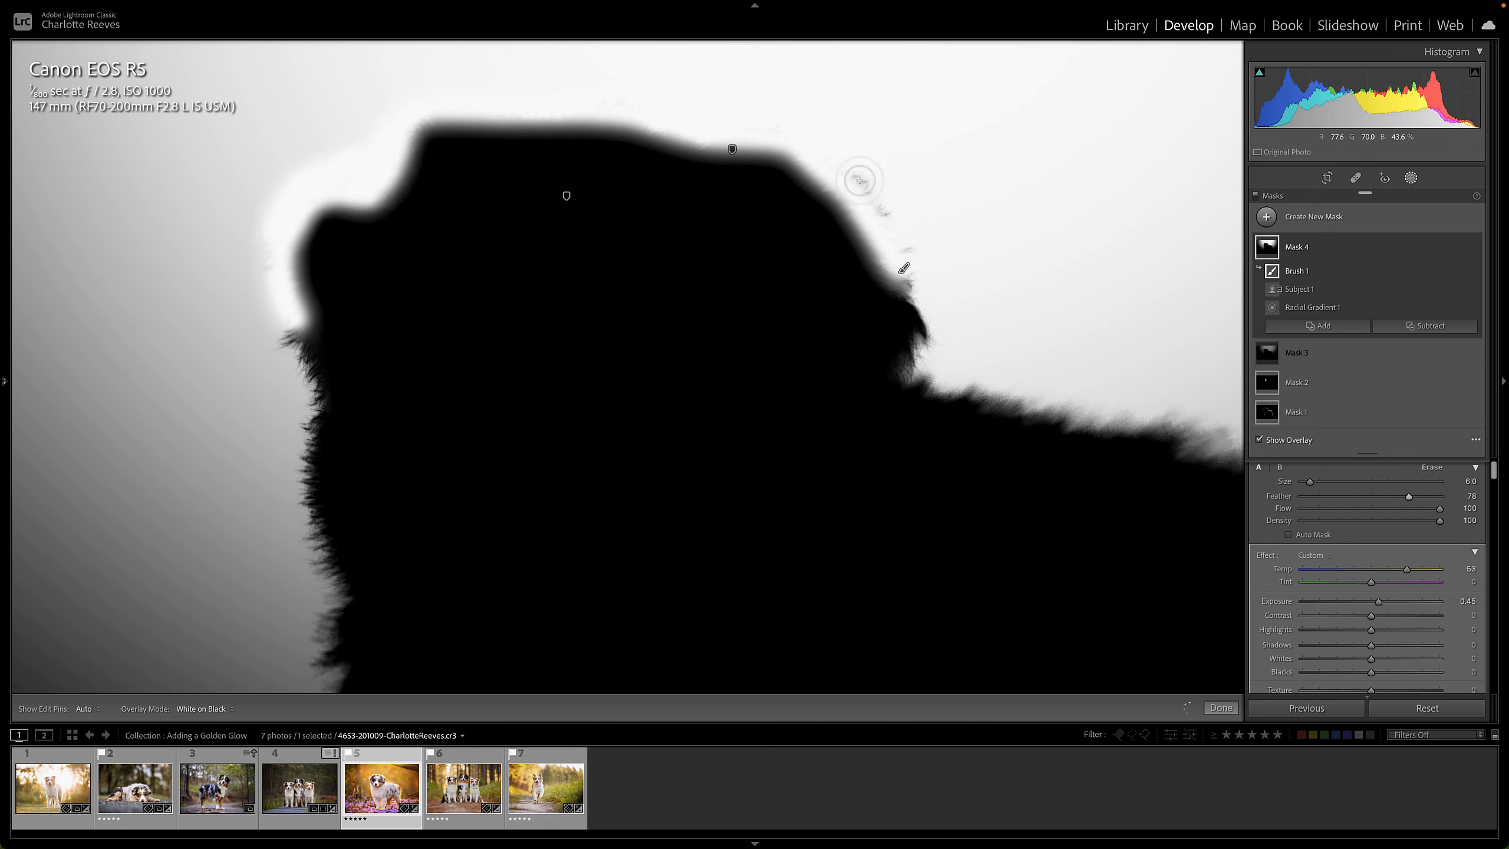
{"action": "mouse_move", "coordinate": [854, 183]}
{"action": "left_mouse_down"}
{"action": "mouse_move", "coordinate": [912, 259]}
{"action": "mouse_move", "coordinate": [909, 279]}
{"action": "mouse_move", "coordinate": [684, 428]}
{"action": "mouse_move", "coordinate": [913, 297]}
{"action": "left_mouse_up"}
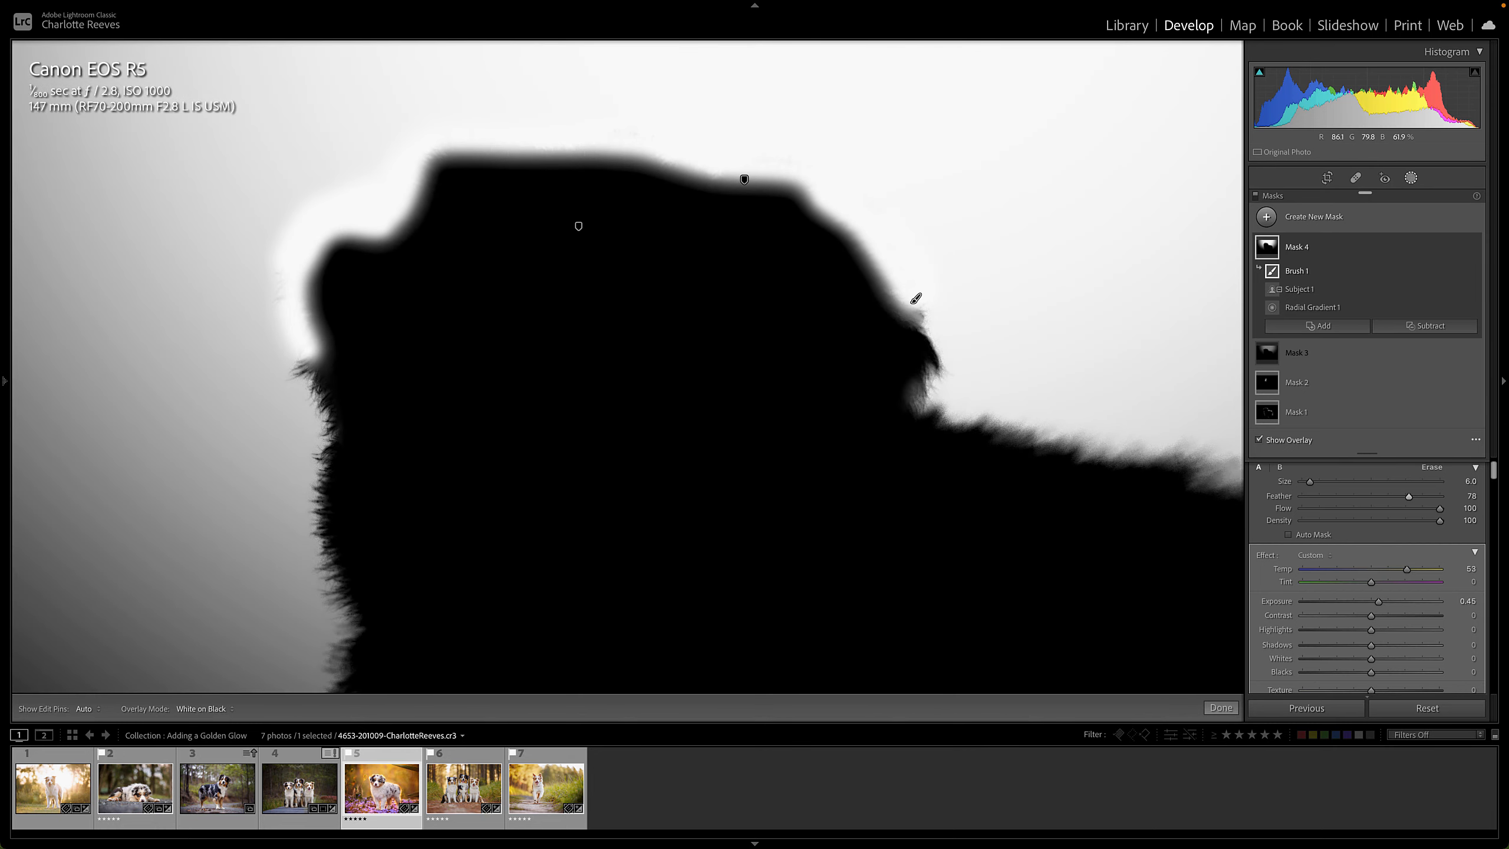
{"action": "left_click", "coordinate": [1308, 431]}
Compare the whole photo with Mask 4 hidden and shown, leaving the mask visible
{"action": "key", "text": "z"}
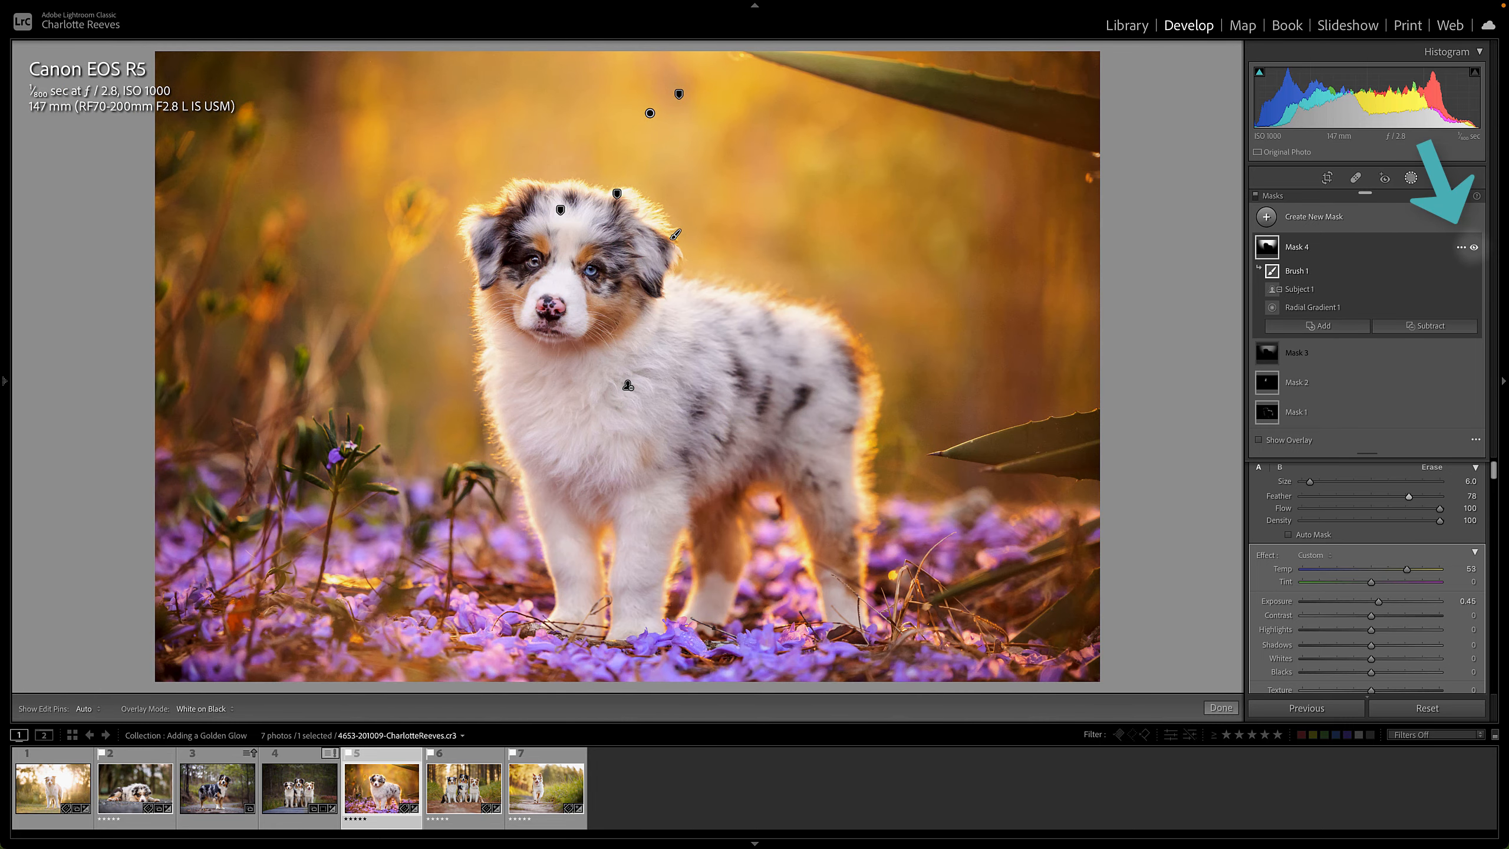
{"action": "left_click", "coordinate": [1472, 247]}
{"action": "left_click", "coordinate": [1473, 248]}
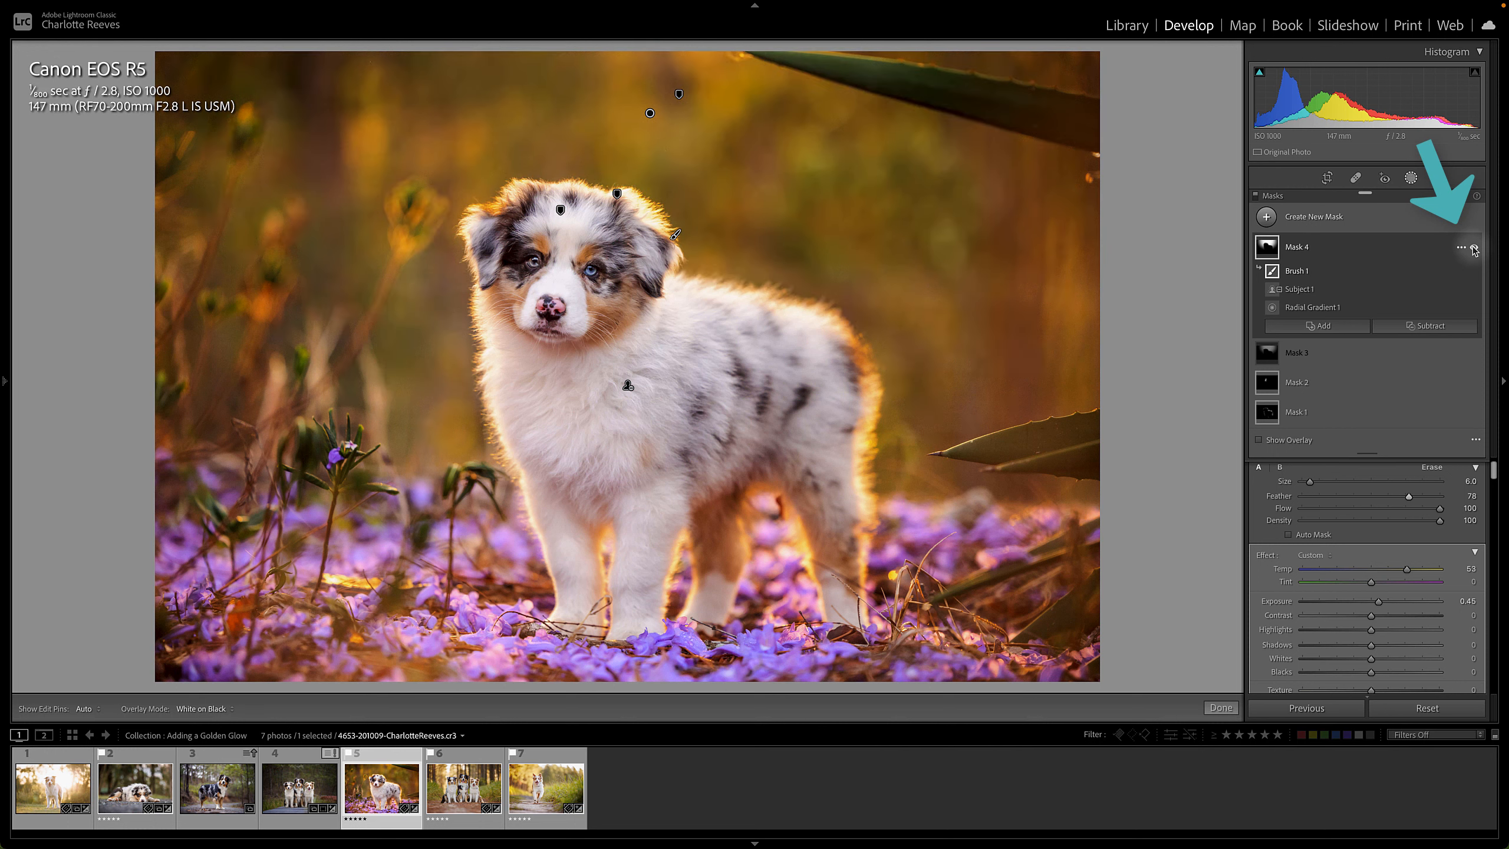
{"action": "left_click", "coordinate": [1473, 248]}
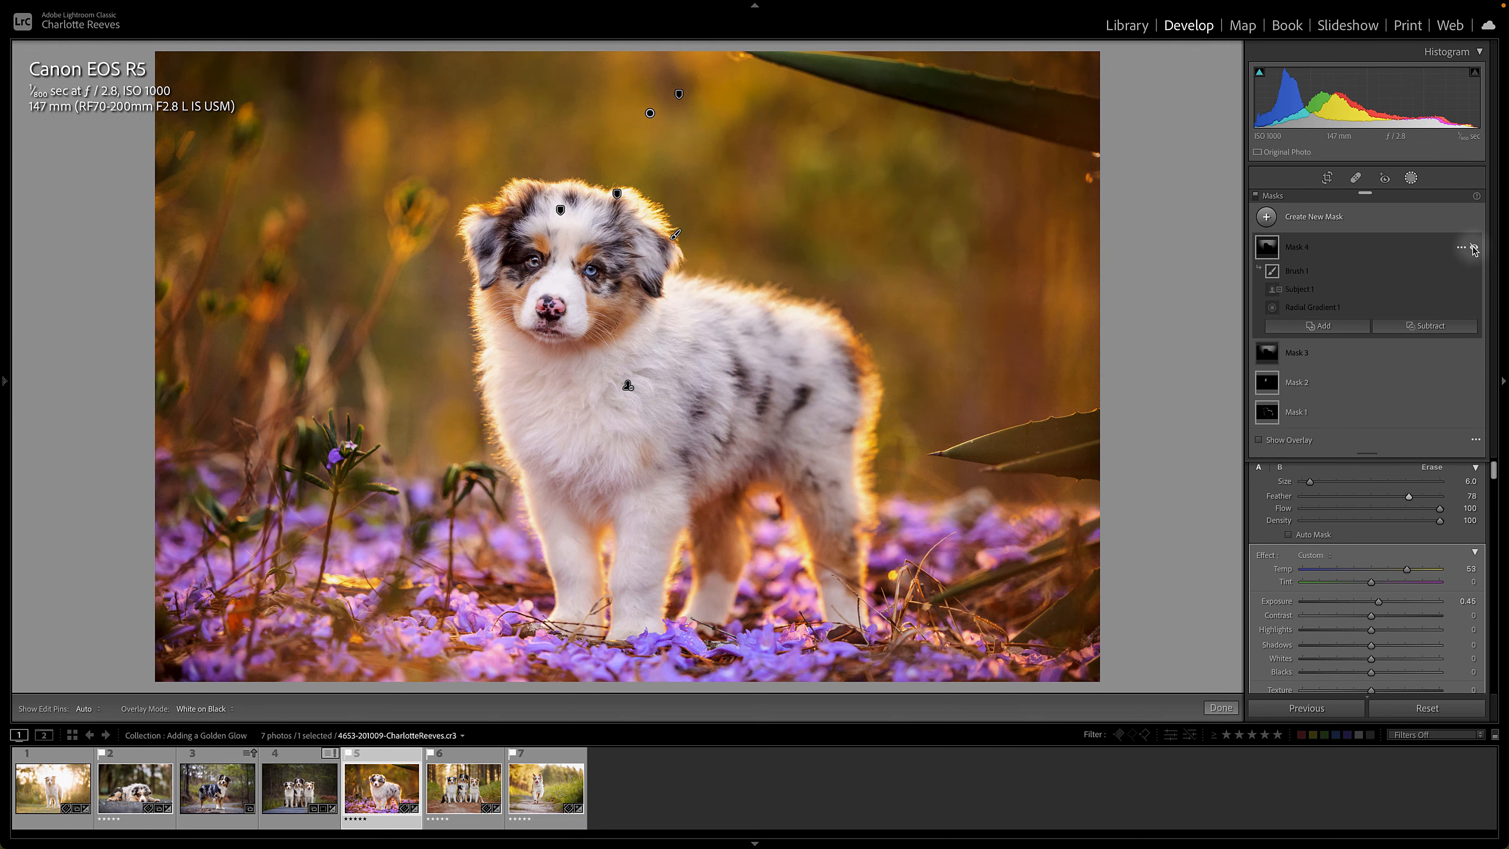
{"action": "left_click", "coordinate": [1473, 248]}
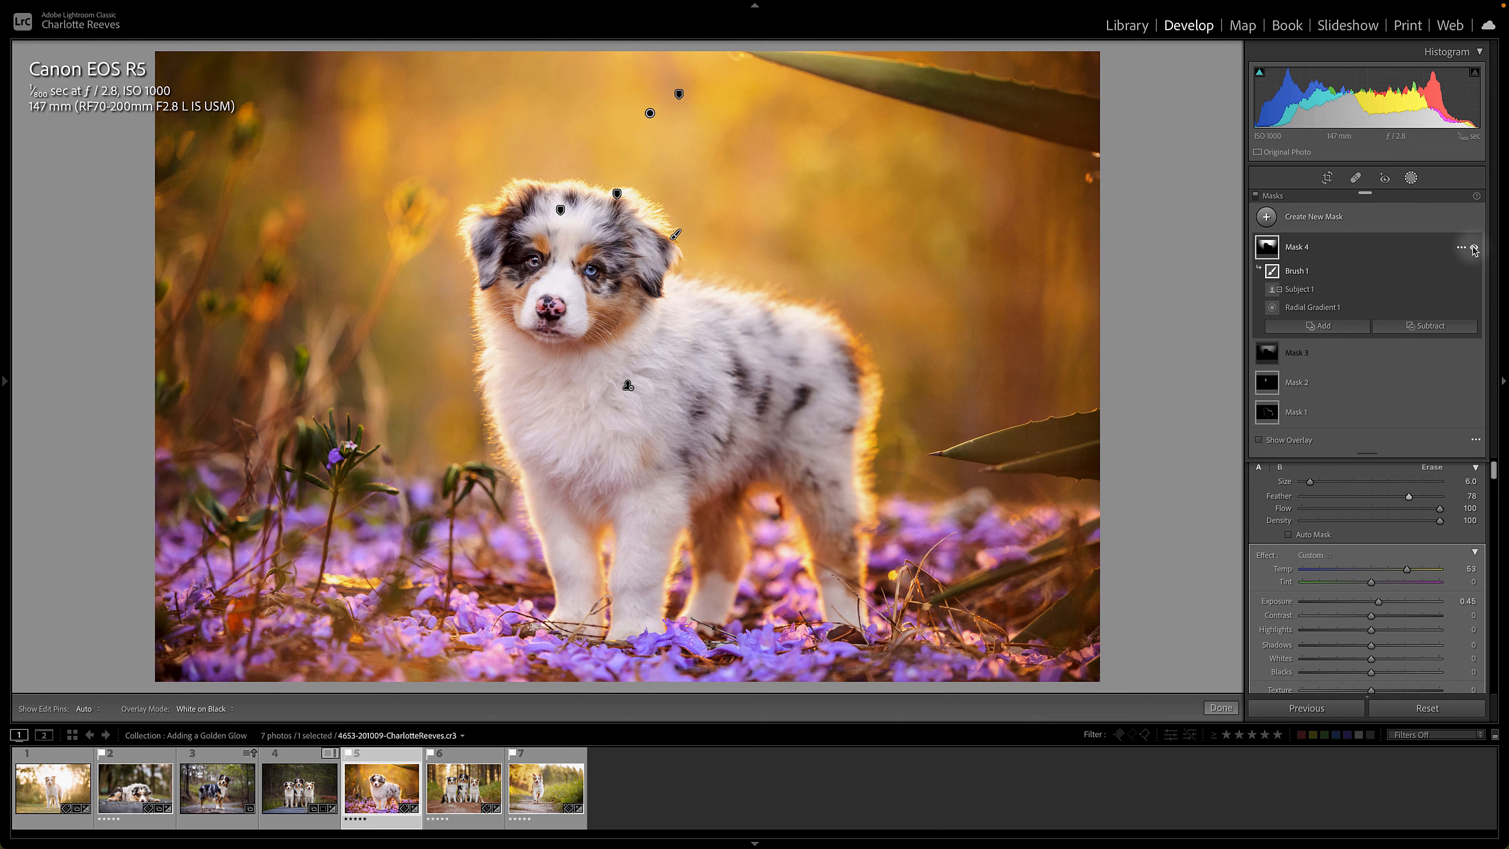
Open the forest photo of three dogs and create a radial gradient mask over the bright upper background
{"action": "left_click", "coordinate": [464, 787]}
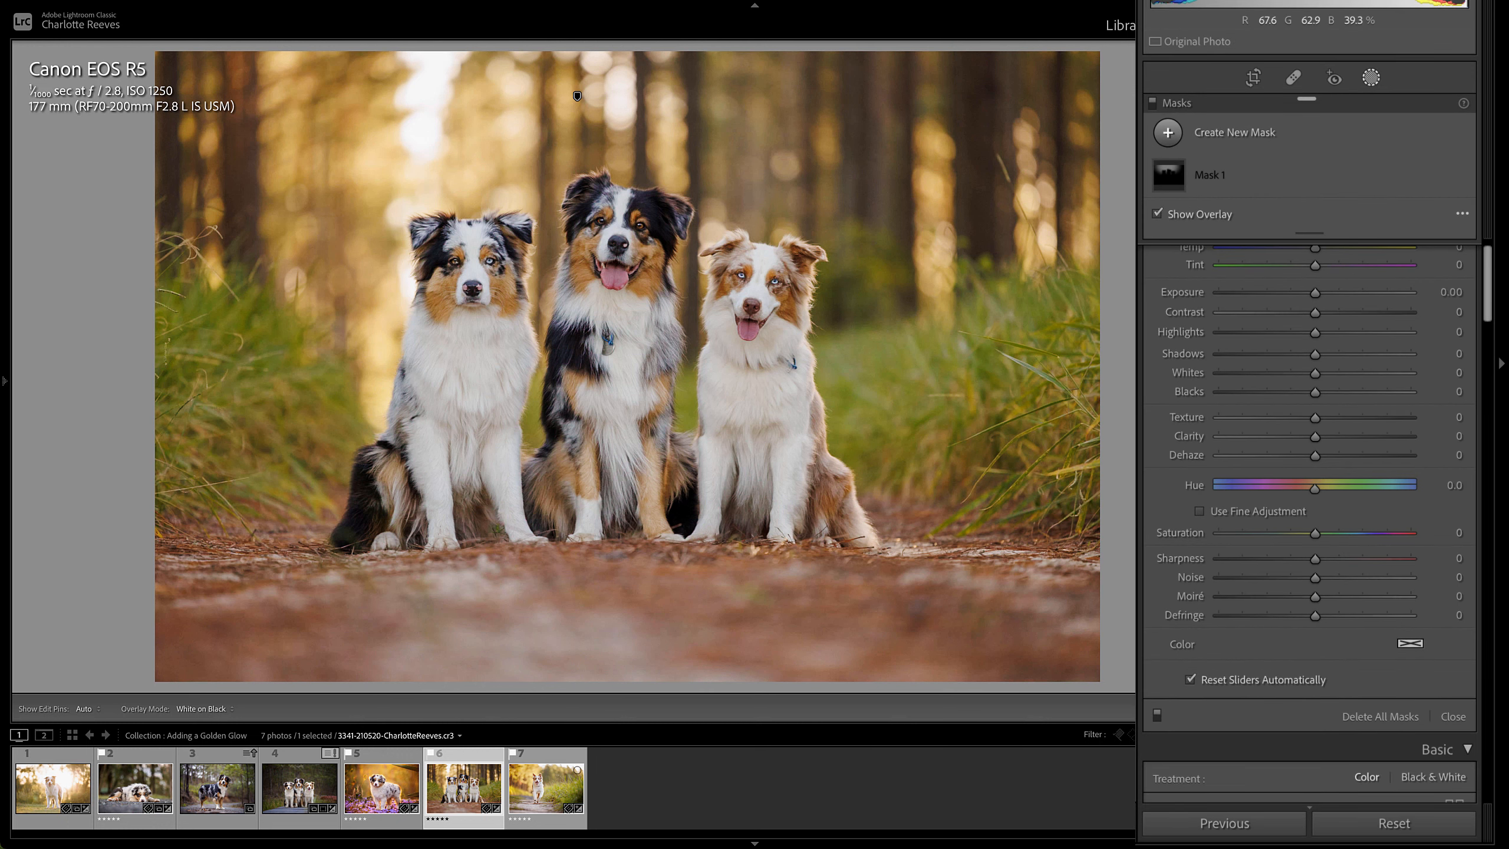
{"action": "left_click", "coordinate": [1167, 132]}
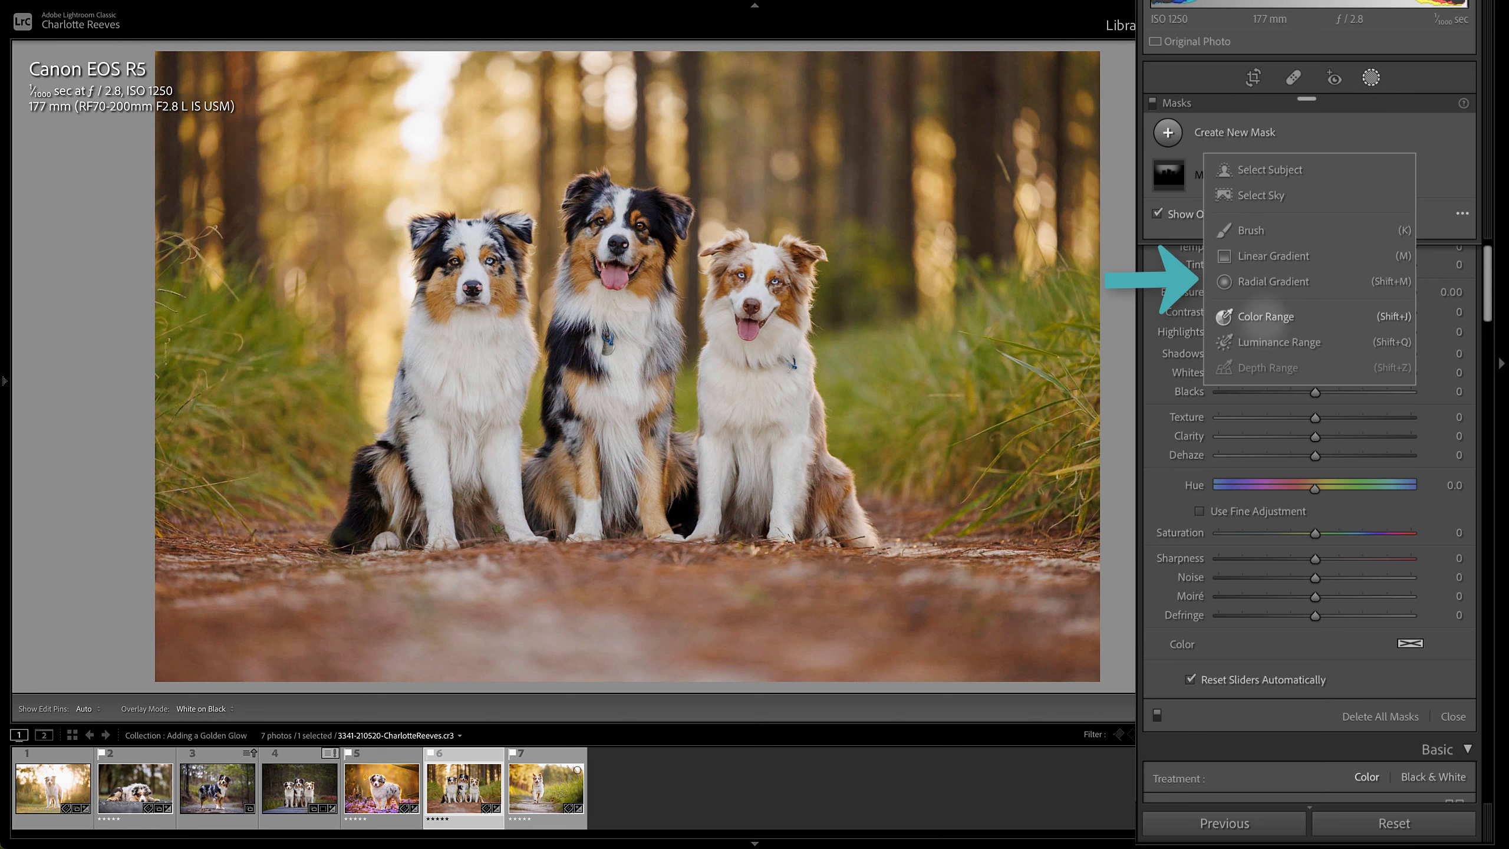
{"action": "left_click", "coordinate": [1272, 281]}
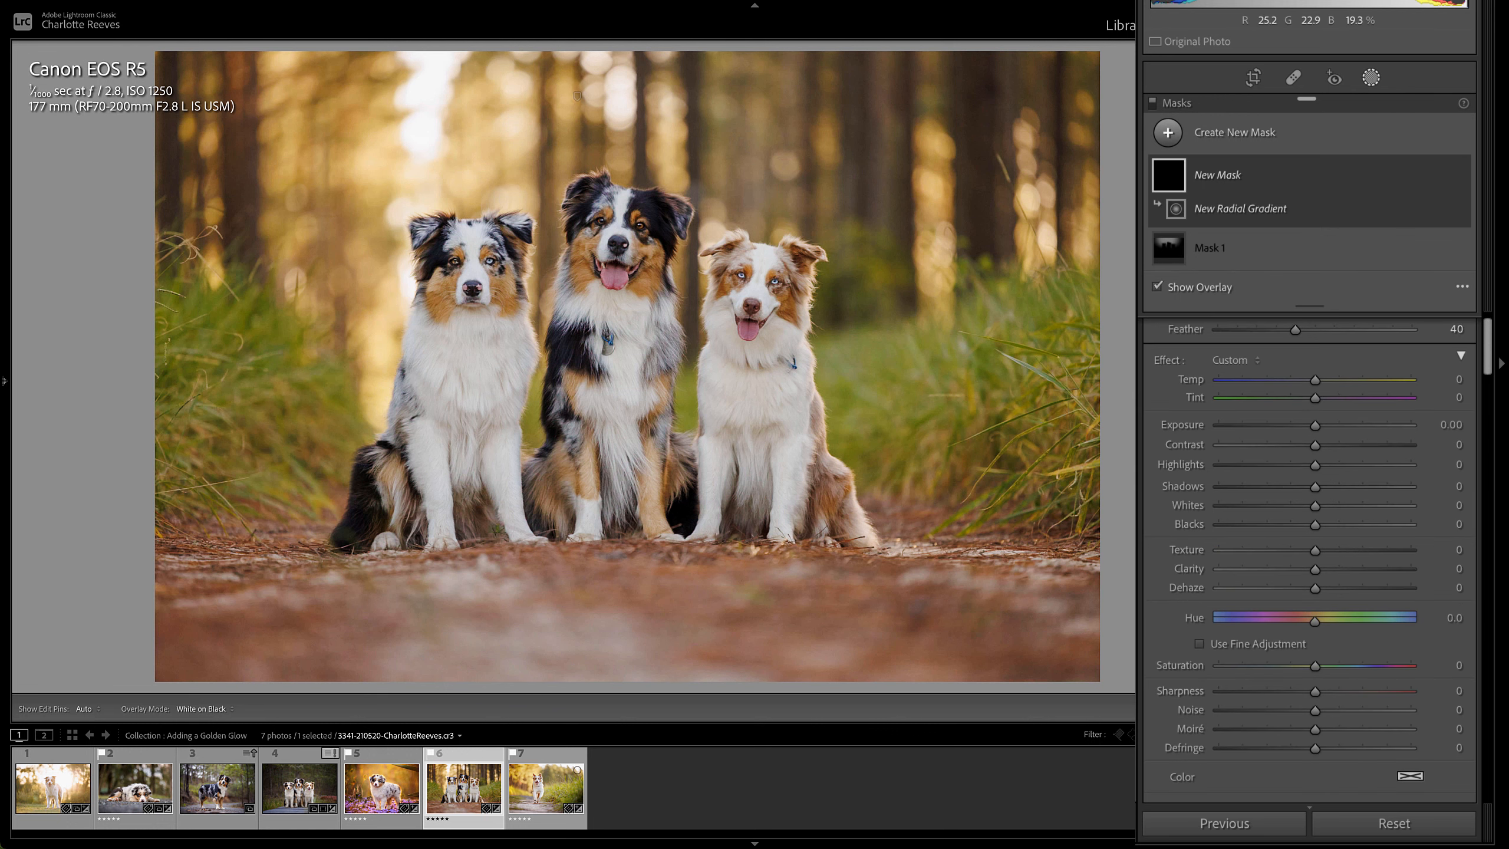
{"action": "left_click_drag", "start_coordinate": [486, 95], "coordinate": [831, 365]}
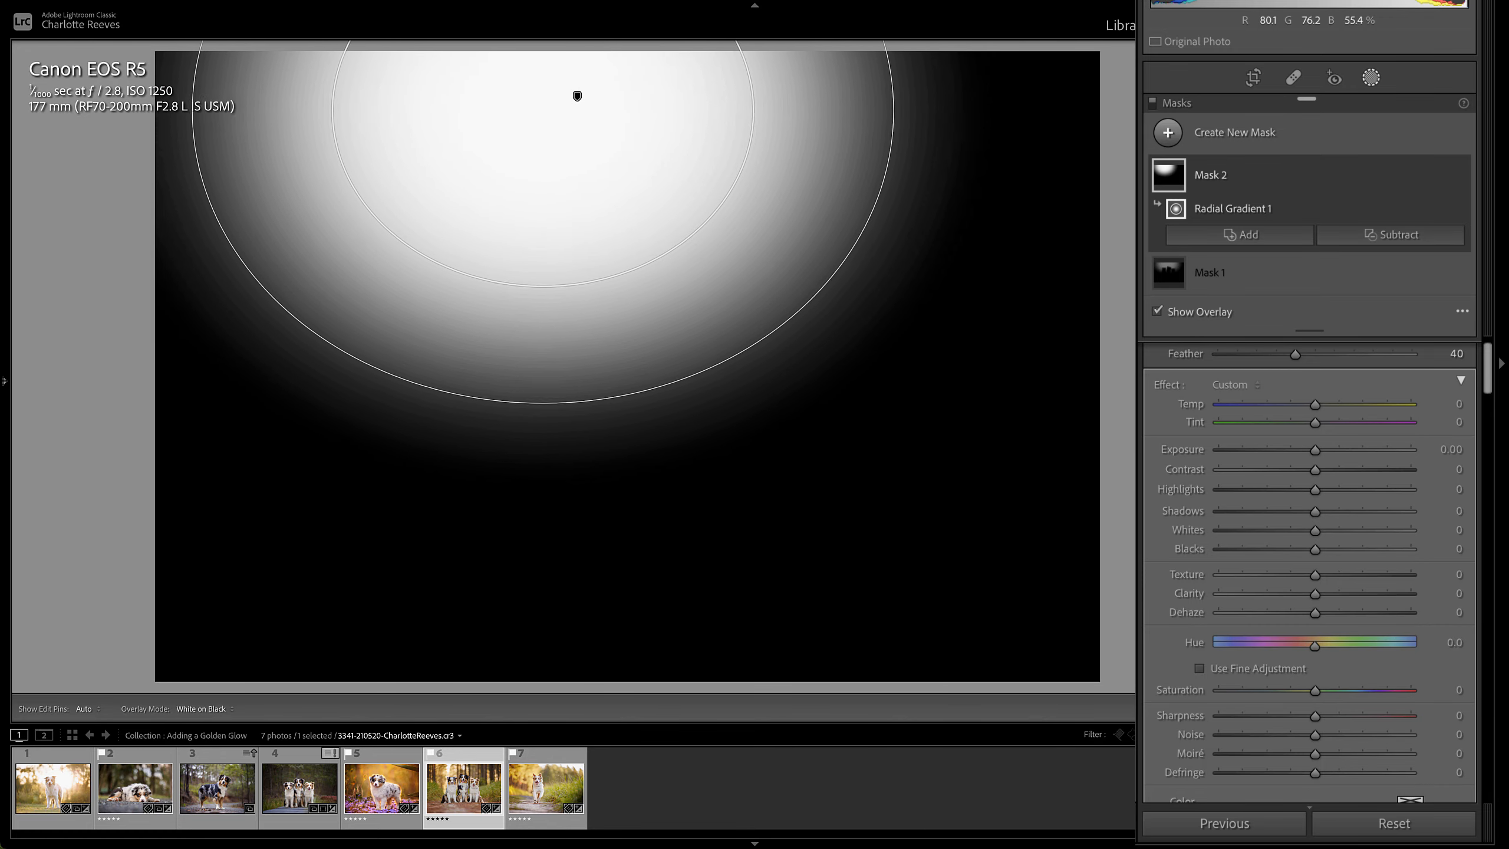
Display the mask as Color Overlay, widen the radial gradient and move it slightly up
{"action": "left_click", "coordinate": [1462, 311]}
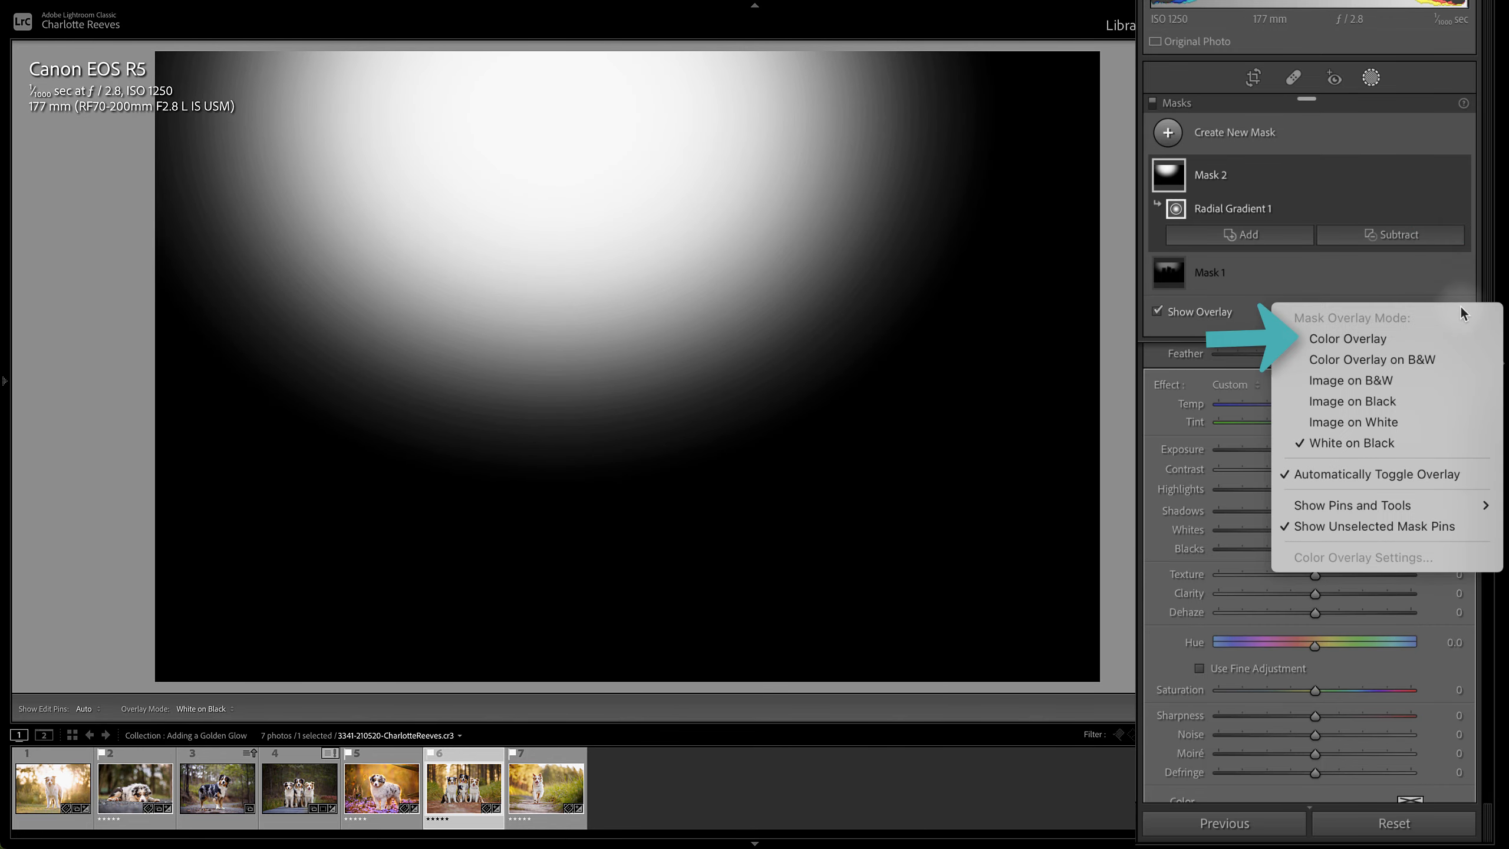
{"action": "left_click", "coordinate": [1347, 333]}
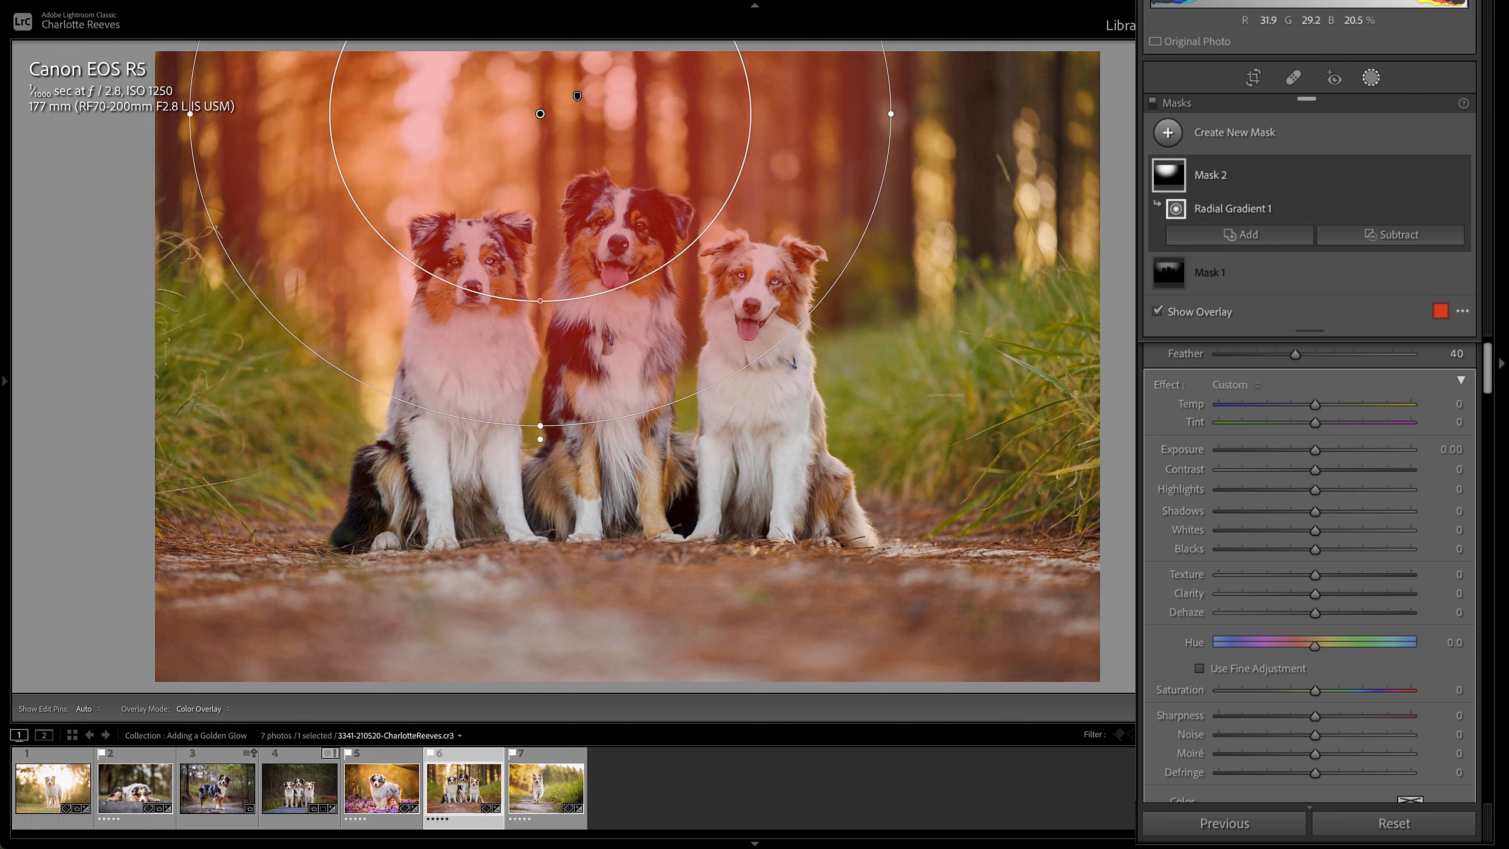
{"action": "left_click_drag", "start_coordinate": [891, 113], "coordinate": [932, 114]}
{"action": "left_click_drag", "start_coordinate": [539, 113], "coordinate": [535, 87]}
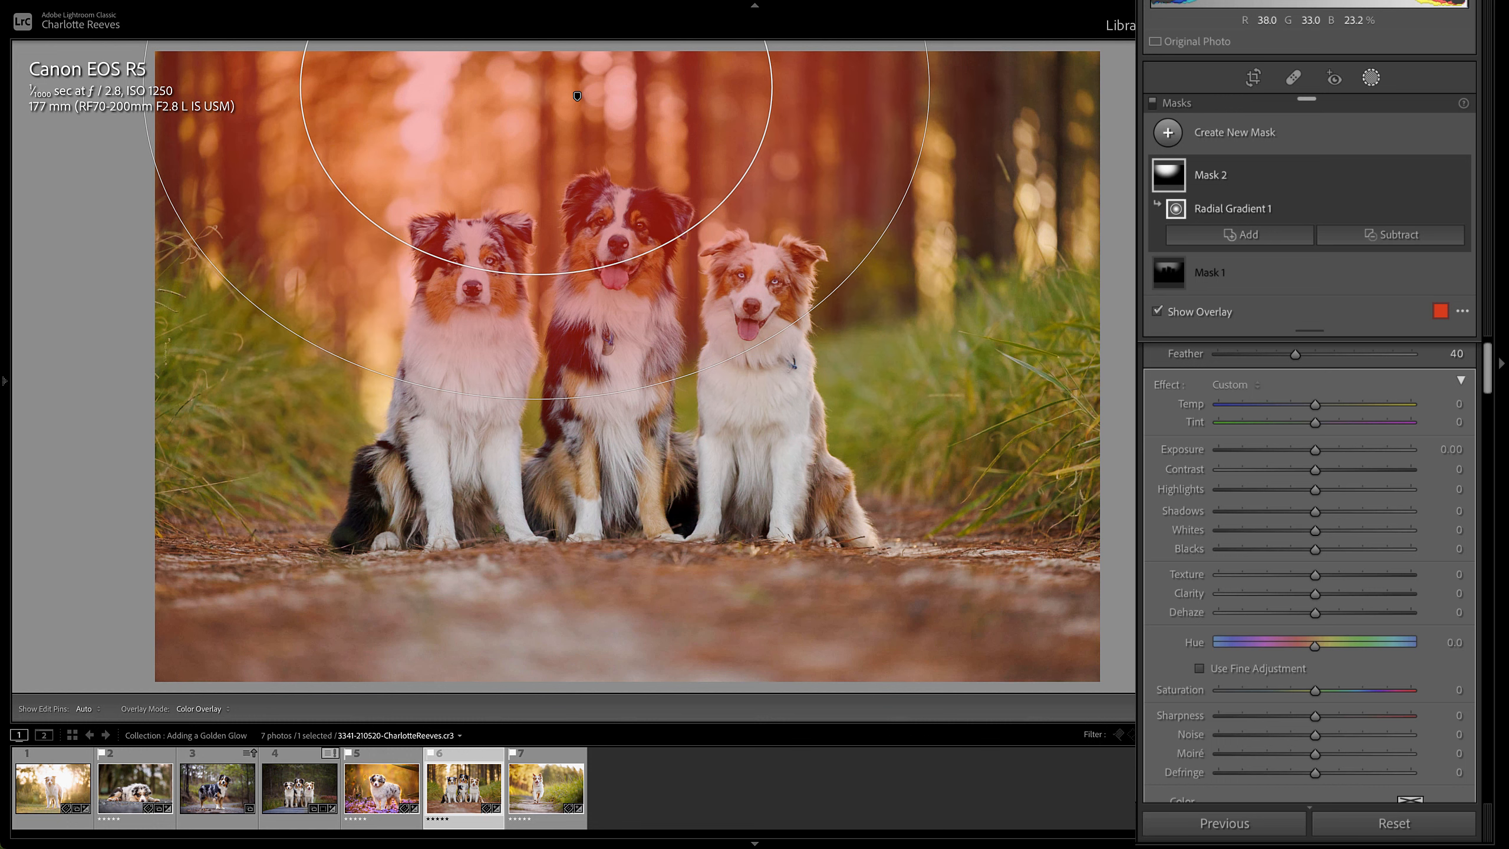
Subtract the subject from the radial gradient mask on the three-dog photo
{"action": "left_click", "coordinate": [1393, 235]}
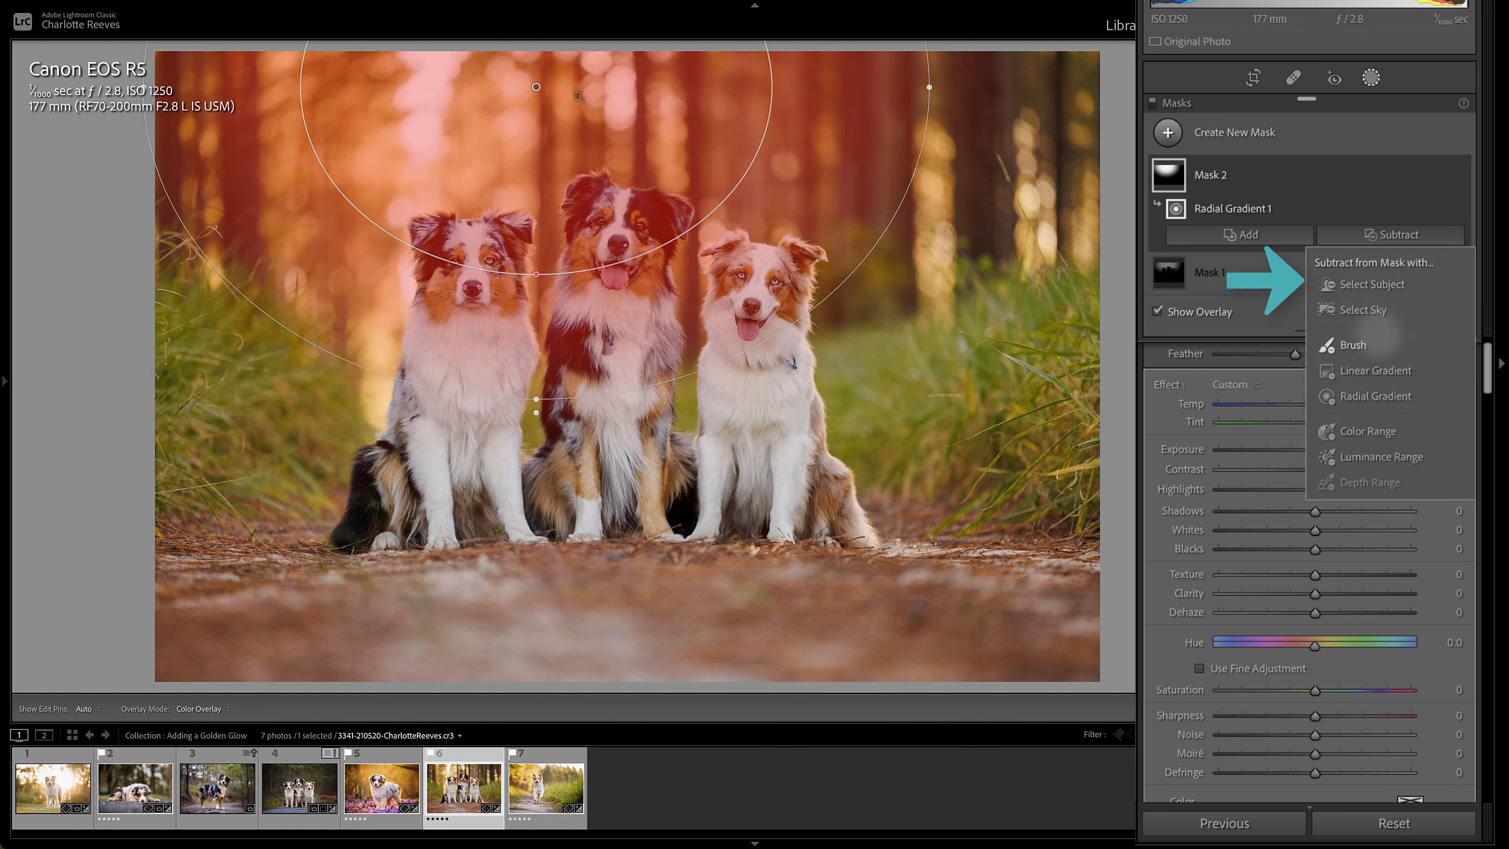
{"action": "left_click", "coordinate": [1372, 287]}
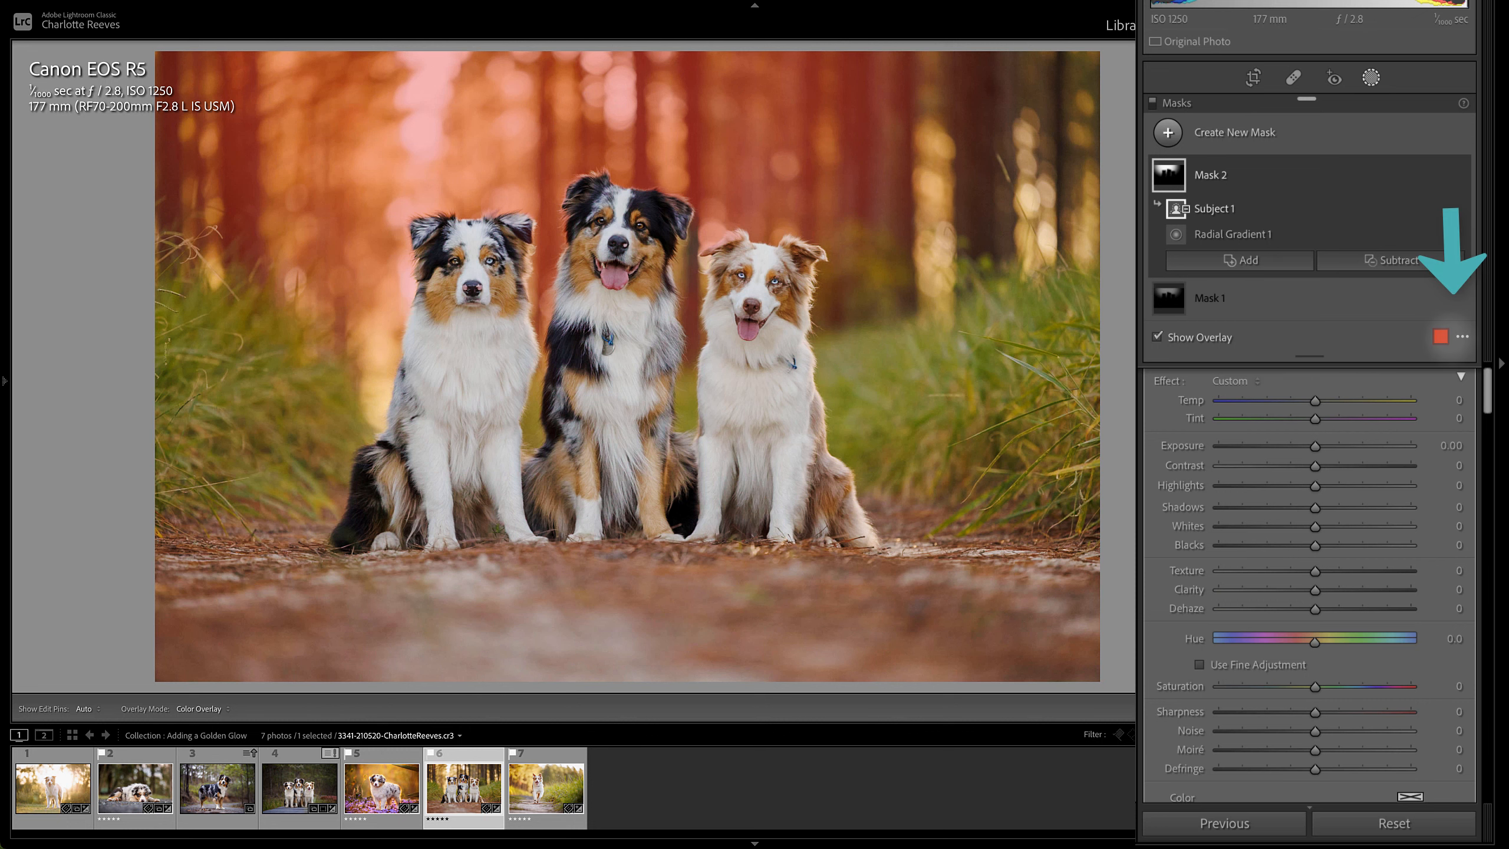
Inspect the subject-subtracted mask on the three-dog photo in White on Black mode and return to Color Overlay
{"action": "left_click", "coordinate": [1462, 336]}
{"action": "left_click", "coordinate": [1366, 461]}
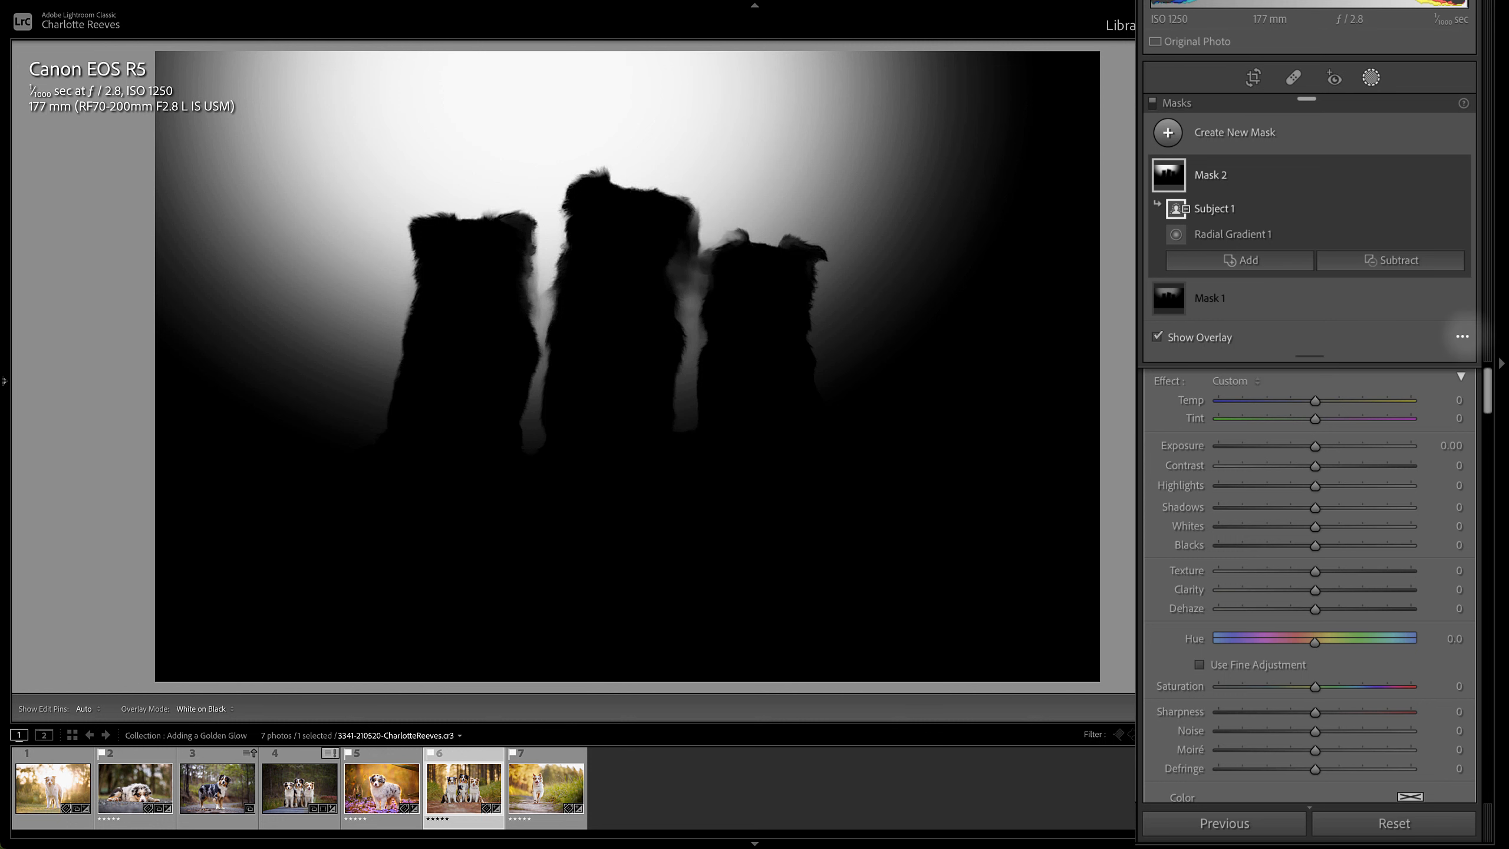
{"action": "left_click", "coordinate": [1462, 337]}
{"action": "left_click", "coordinate": [1360, 368]}
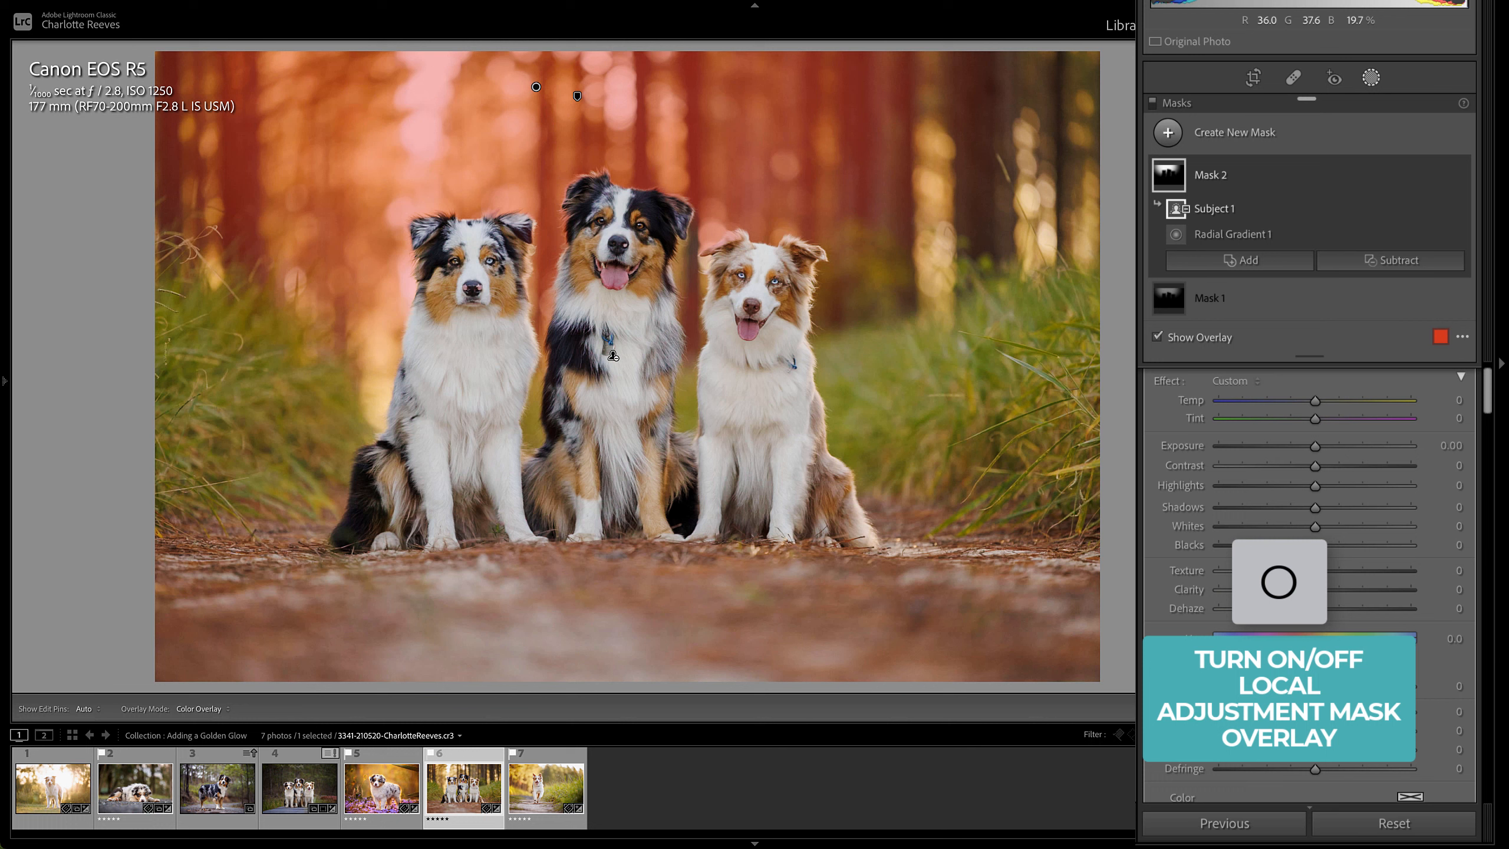
Hide the overlay and set Mask 2's Dehaze to -24, Temp to 55, Exposure to 0.20, Highlights to -16 and Contrast to -11
{"action": "key", "text": "o"}
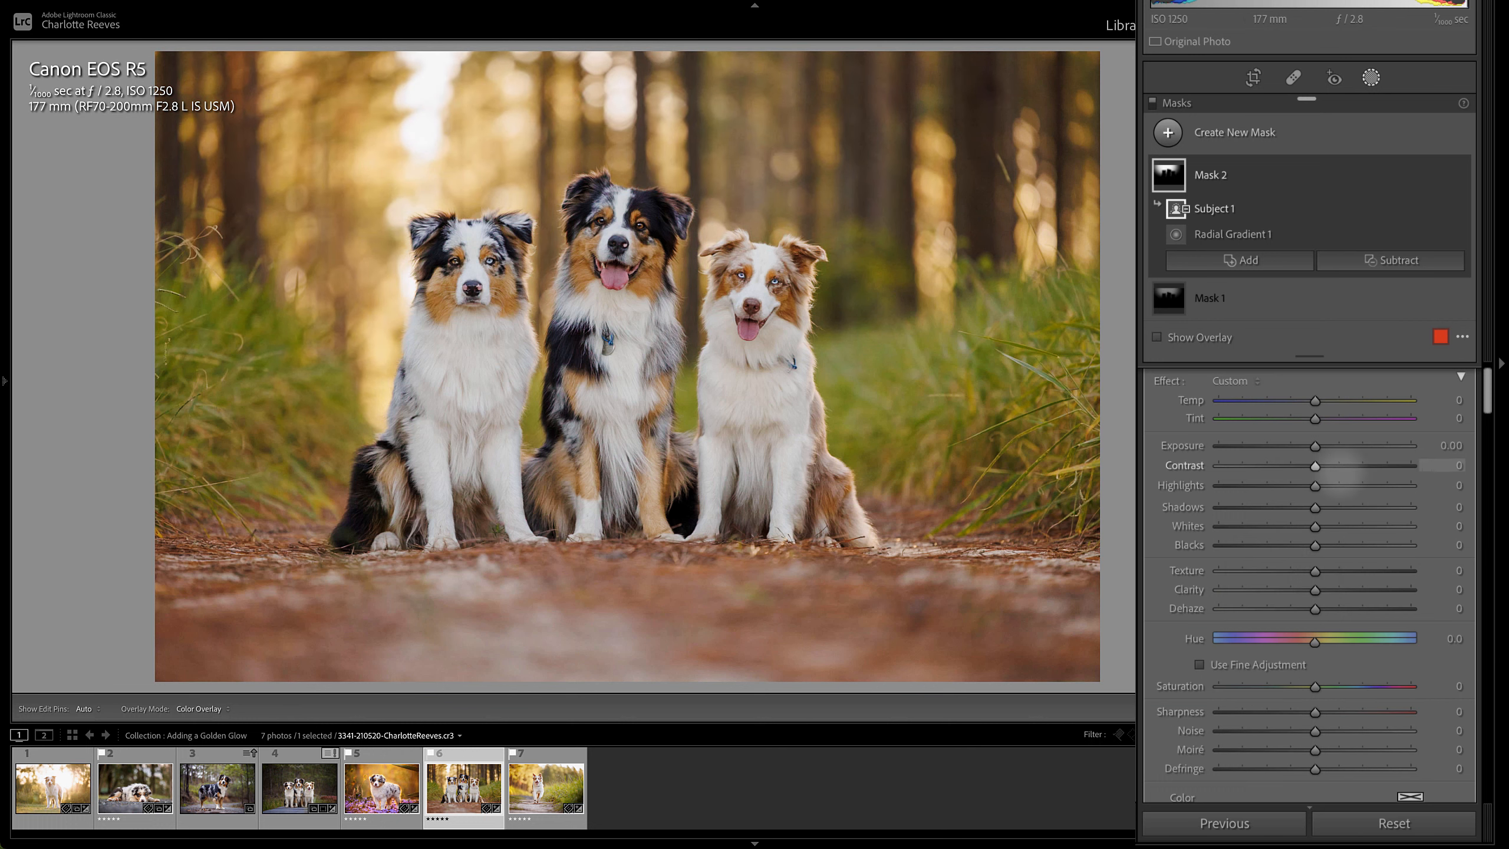
{"action": "left_click_drag", "start_coordinate": [1314, 609], "coordinate": [1291, 608]}
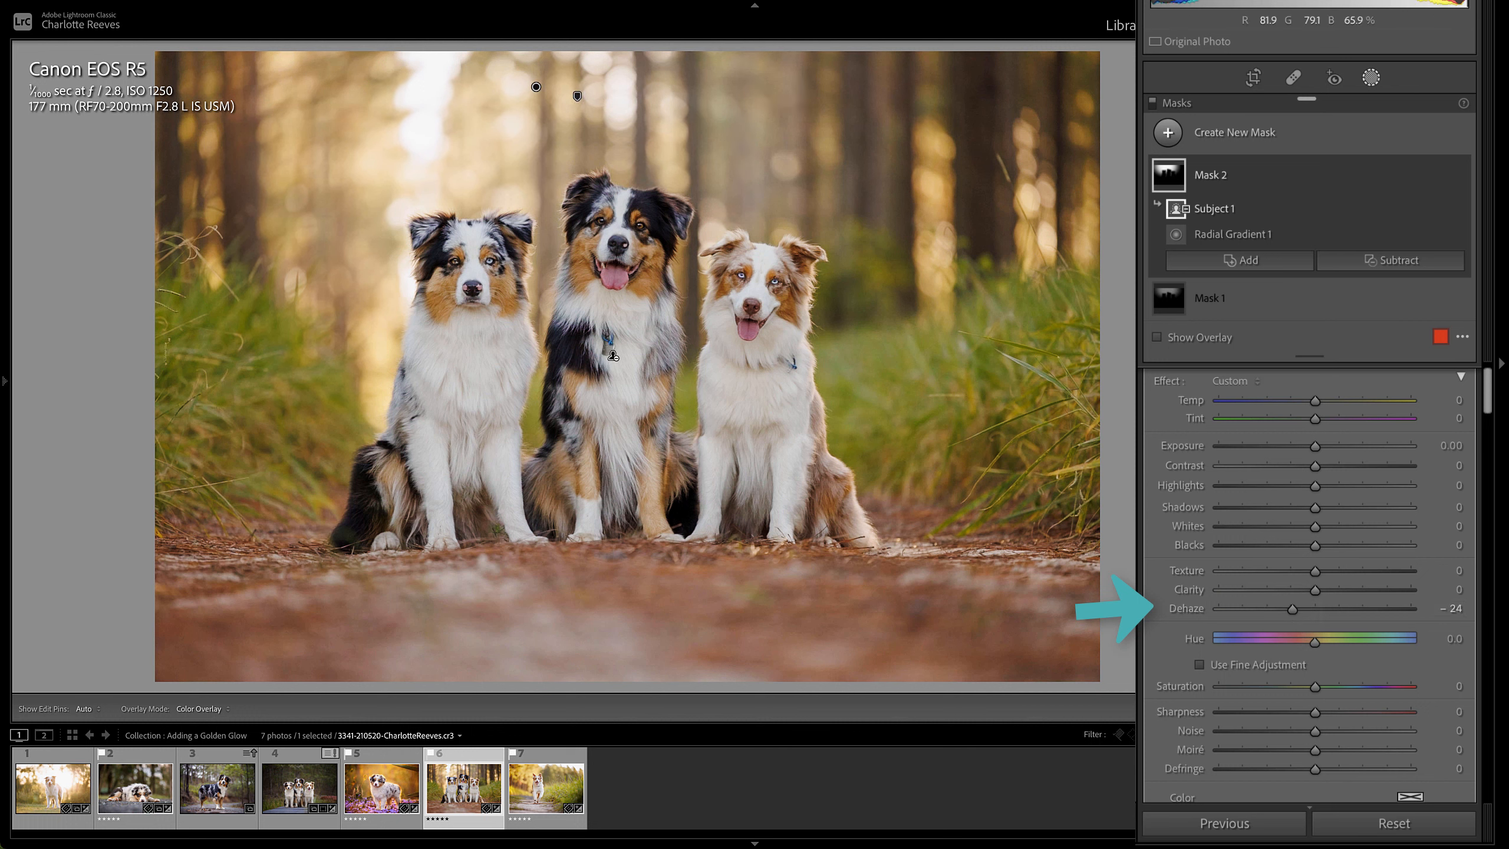
{"action": "left_click_drag", "start_coordinate": [1314, 400], "coordinate": [1360, 400]}
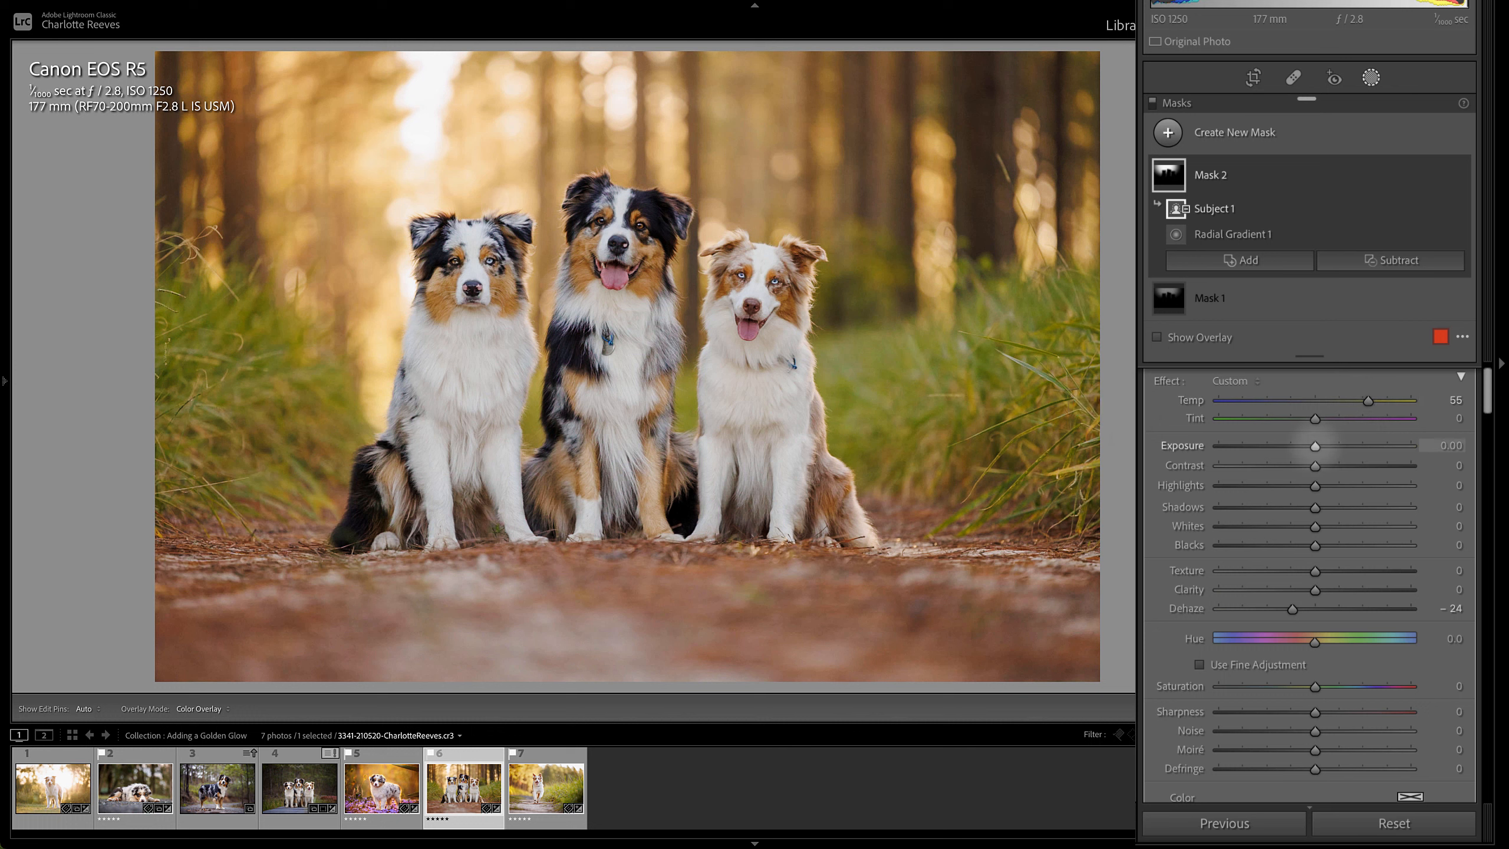
{"action": "left_click_drag", "start_coordinate": [1314, 445], "coordinate": [1321, 446]}
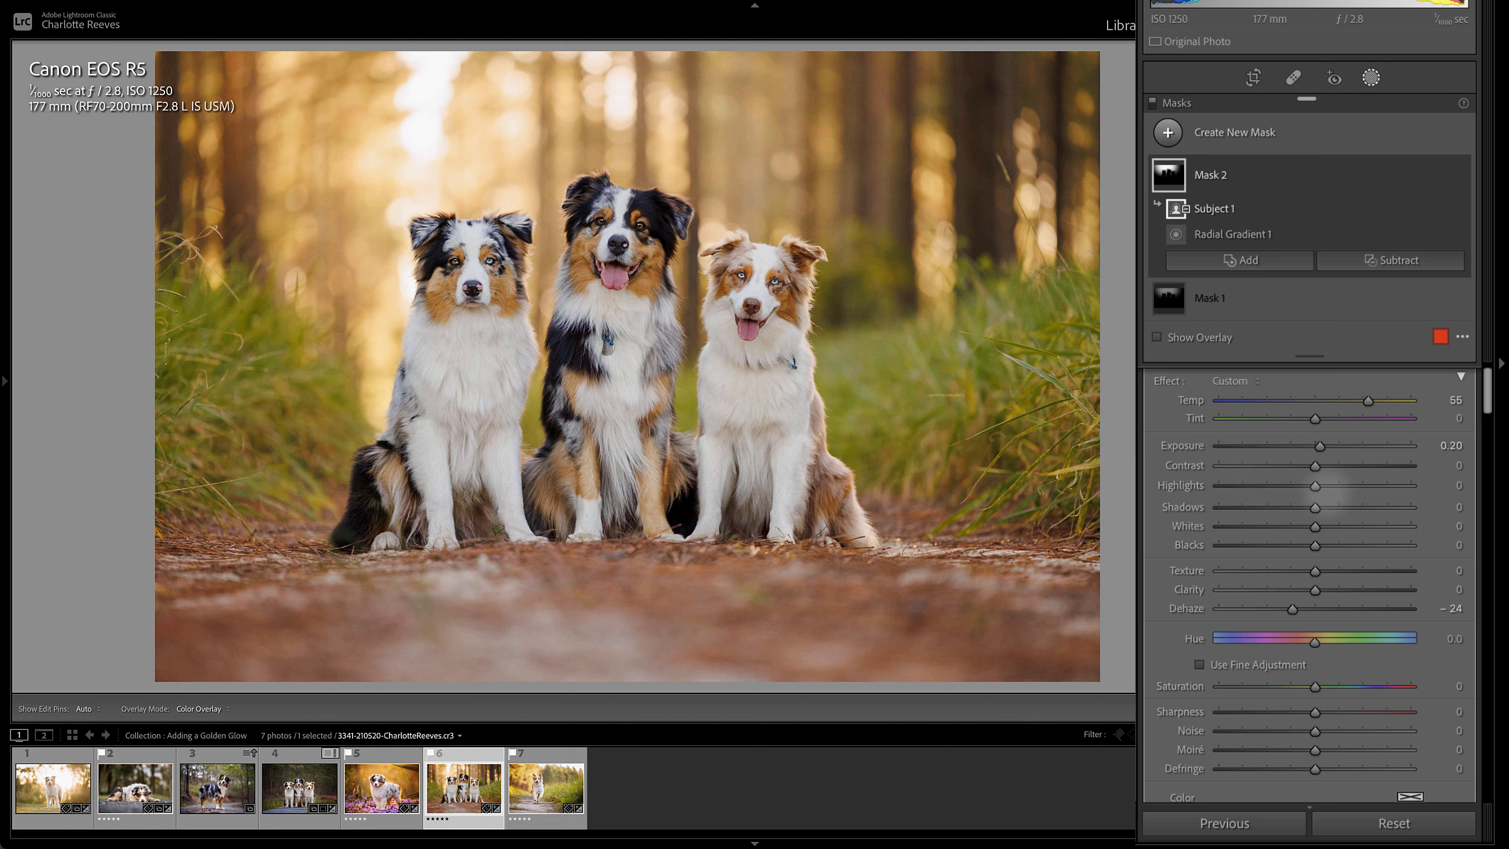
{"action": "mouse_move", "coordinate": [1314, 485]}
{"action": "left_mouse_down"}
{"action": "mouse_move", "coordinate": [1299, 485]}
{"action": "mouse_move", "coordinate": [1303, 466]}
{"action": "mouse_move", "coordinate": [1253, 466]}
{"action": "mouse_move", "coordinate": [1308, 465]}
{"action": "left_mouse_up"}
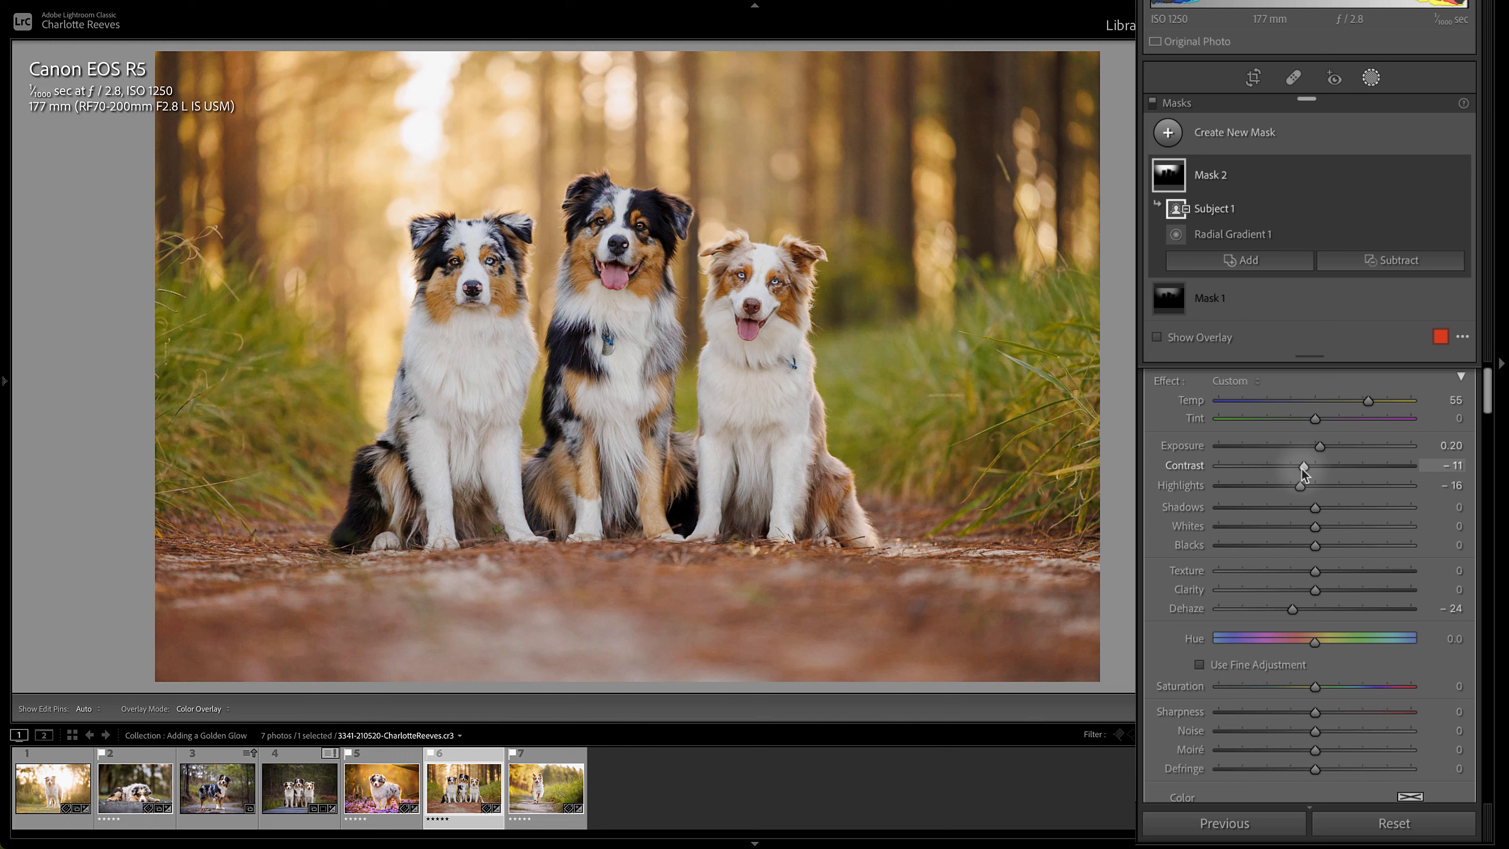
Compare the three-dog photo with Mask 2 hidden and shown, leaving the mask visible
{"action": "mouse_move", "coordinate": [1449, 181]}
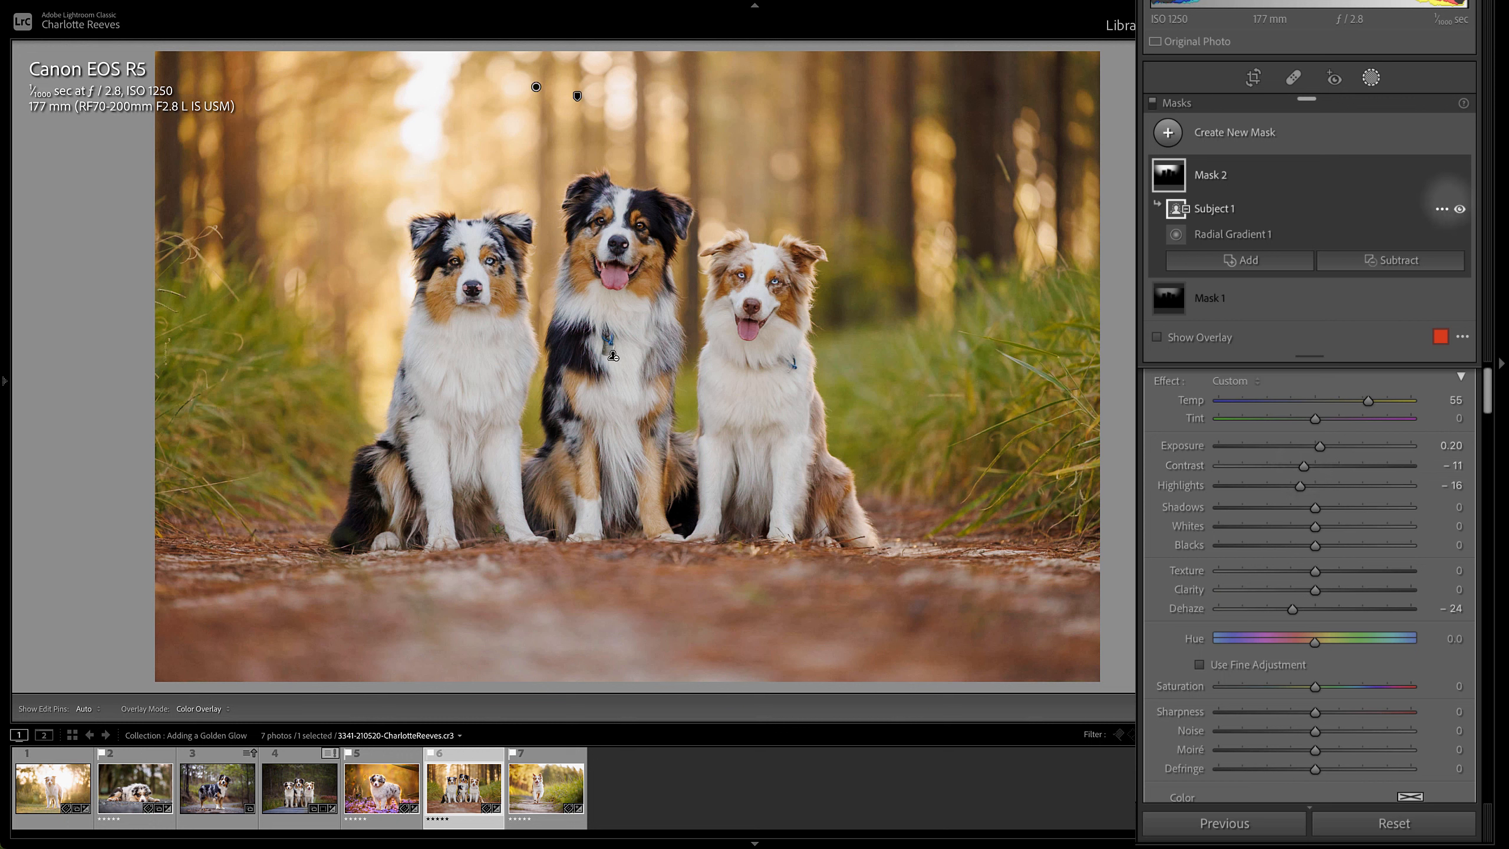
{"action": "left_click", "coordinate": [1460, 175]}
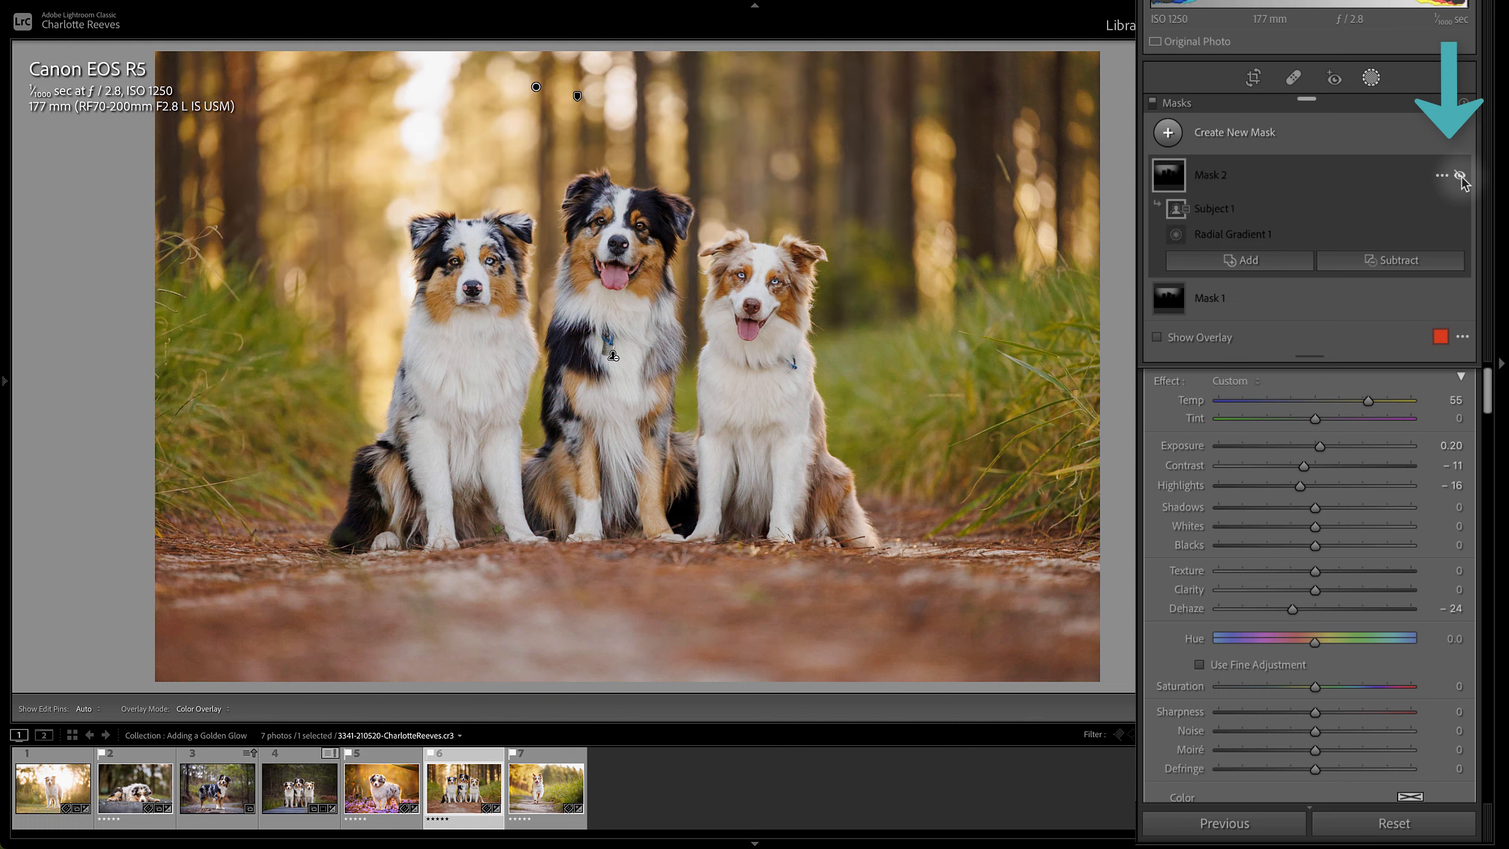
{"action": "left_click", "coordinate": [1459, 175]}
{"action": "left_click", "coordinate": [1459, 175]}
{"action": "left_click", "coordinate": [1459, 176]}
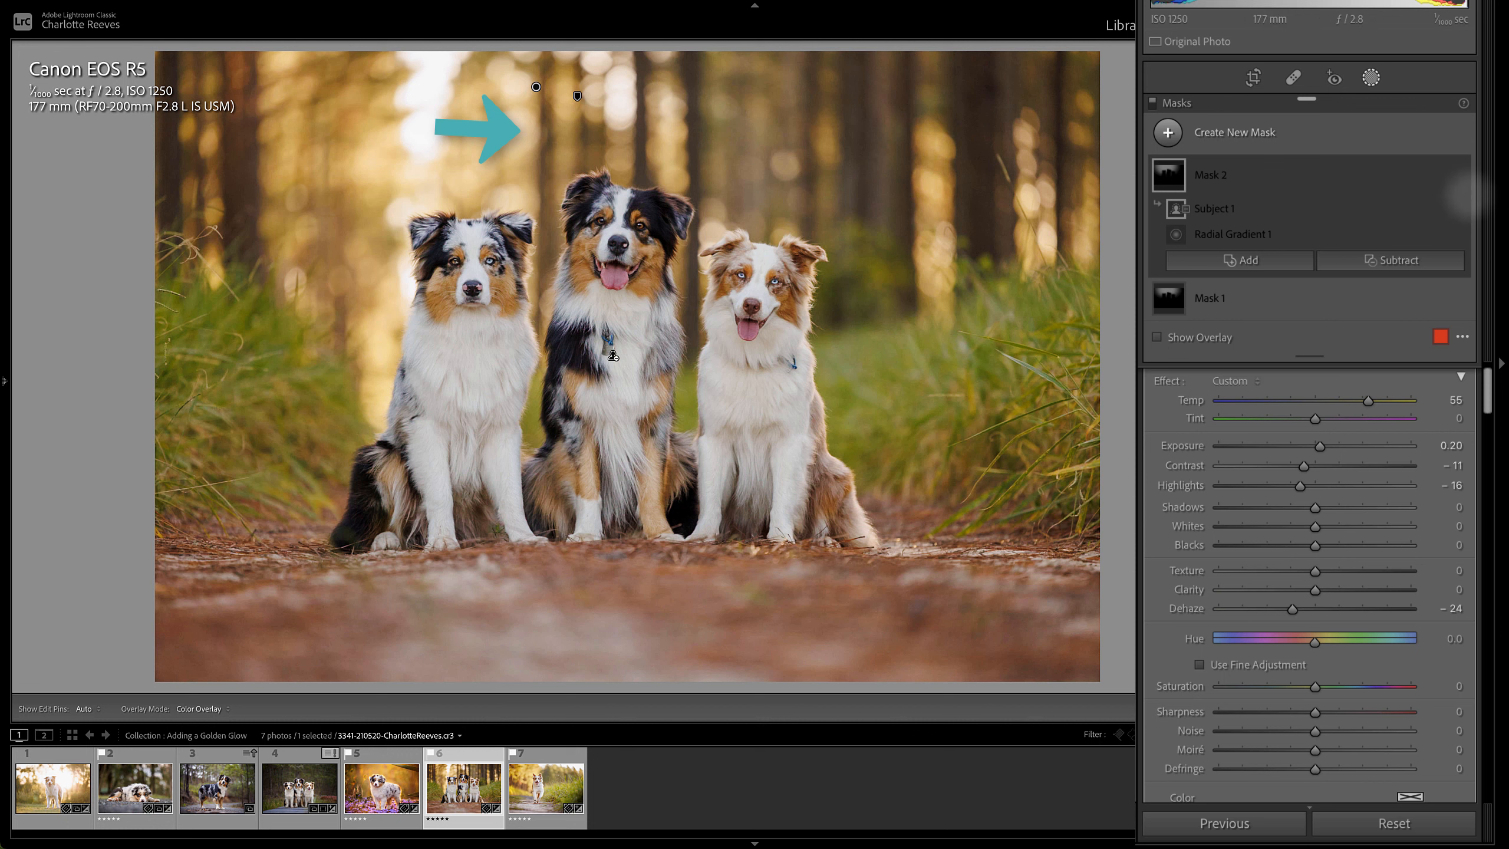
{"action": "left_click", "coordinate": [1459, 176]}
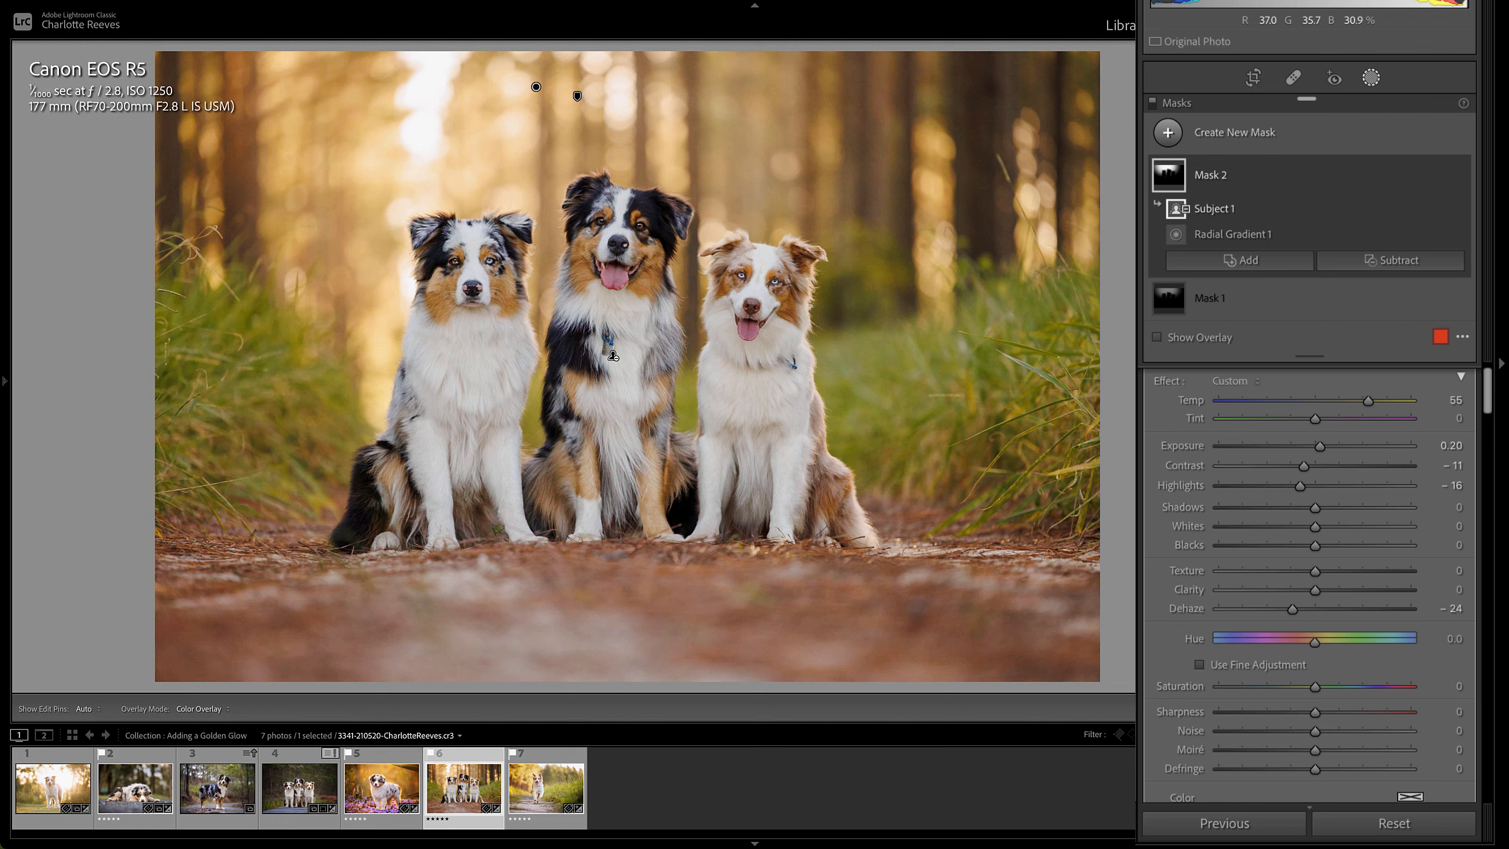
Examine the glow along the fur edges of all three dogs up close, and recheck the full photo with Mask 2 hidden and shown
{"action": "left_click", "coordinate": [523, 257]}
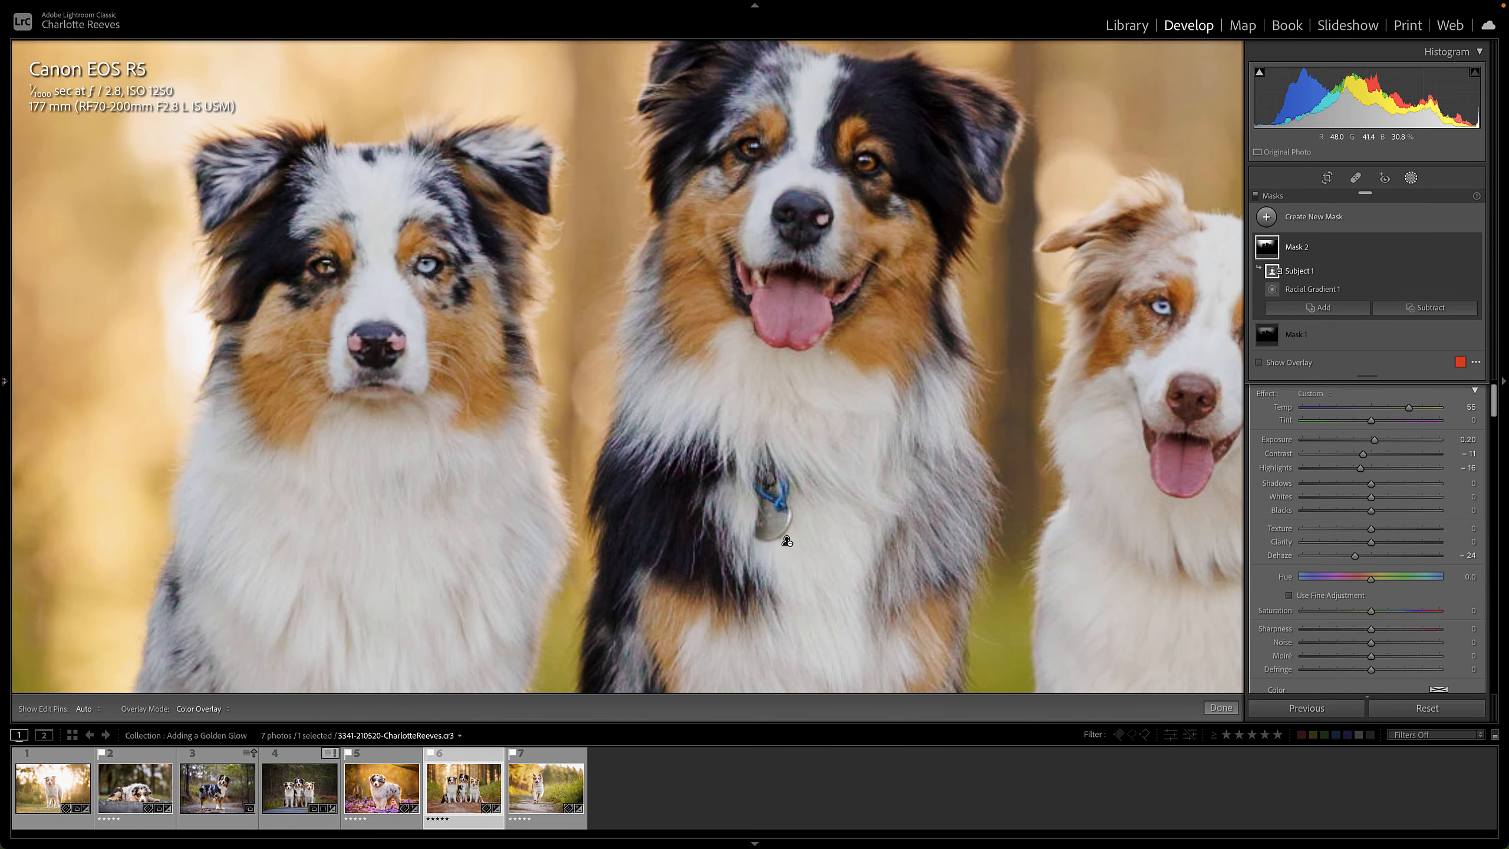
{"action": "left_click_drag", "start_coordinate": [998, 272], "coordinate": [852, 401]}
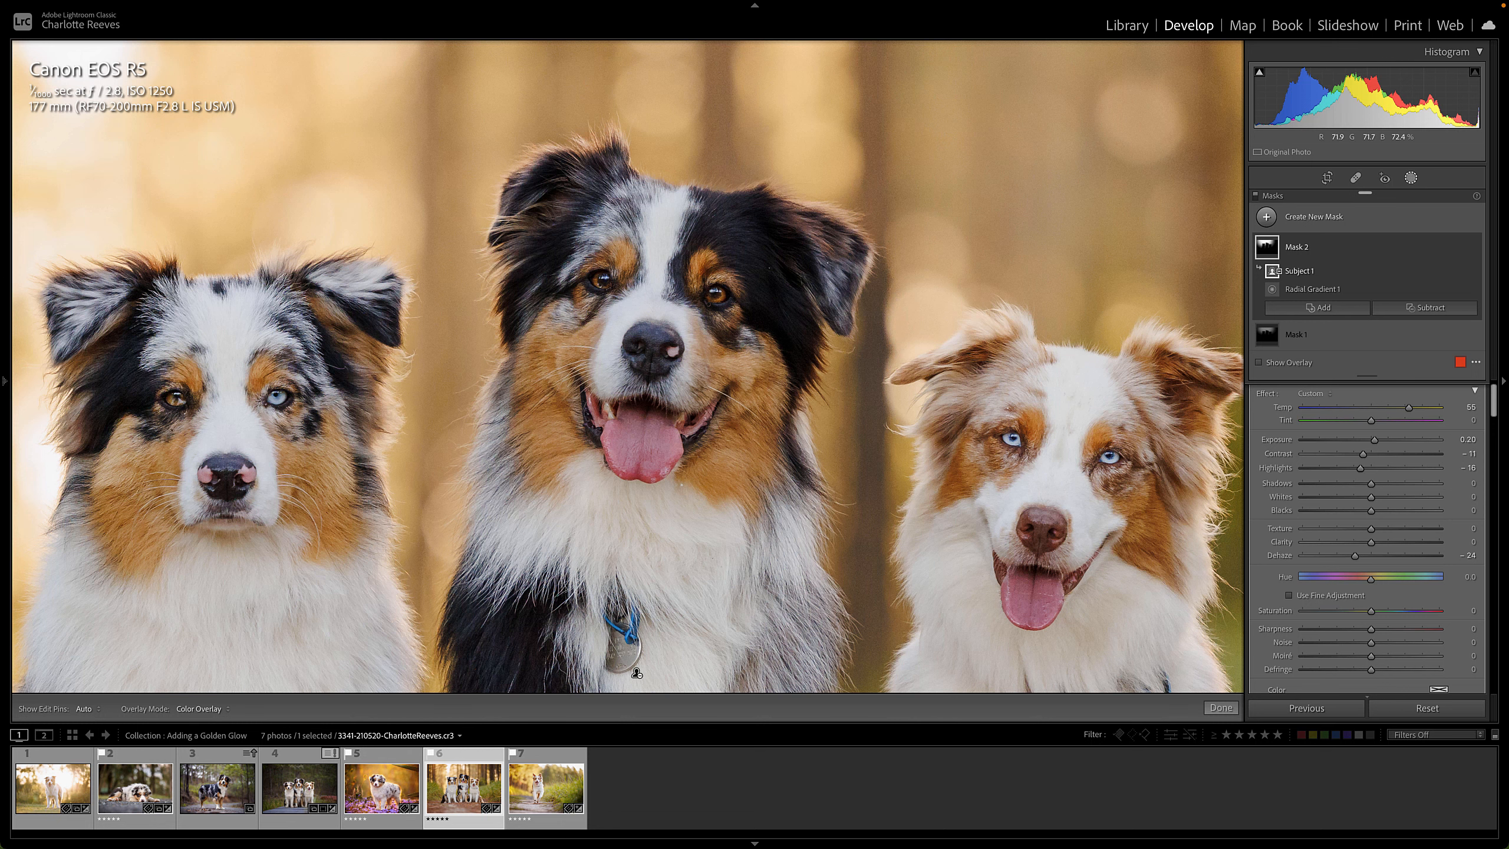
{"action": "left_click_drag", "start_coordinate": [636, 673], "coordinate": [900, 607]}
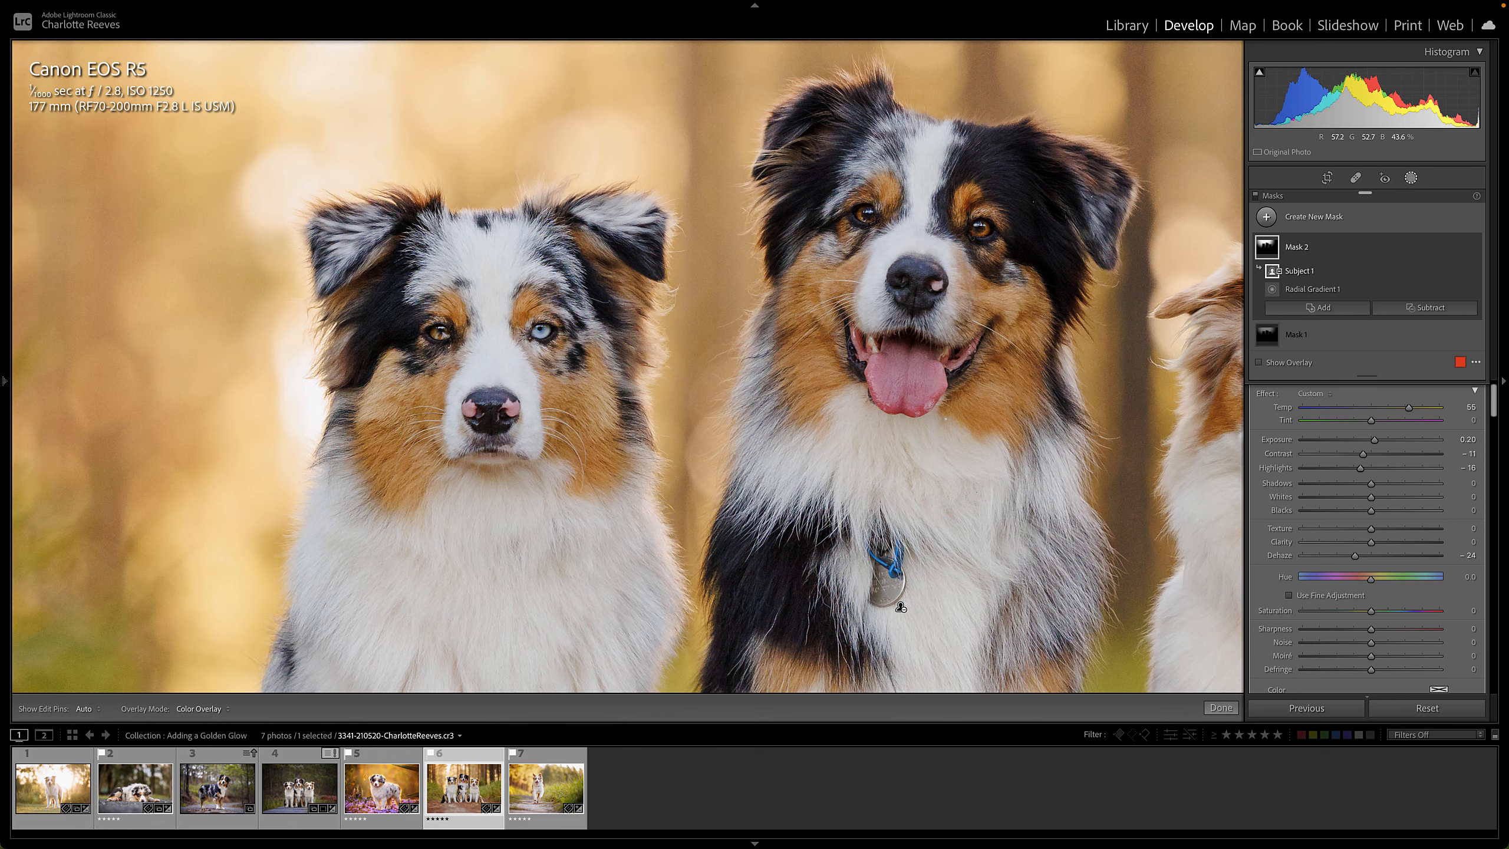
{"action": "left_click_drag", "start_coordinate": [1056, 329], "coordinate": [632, 355]}
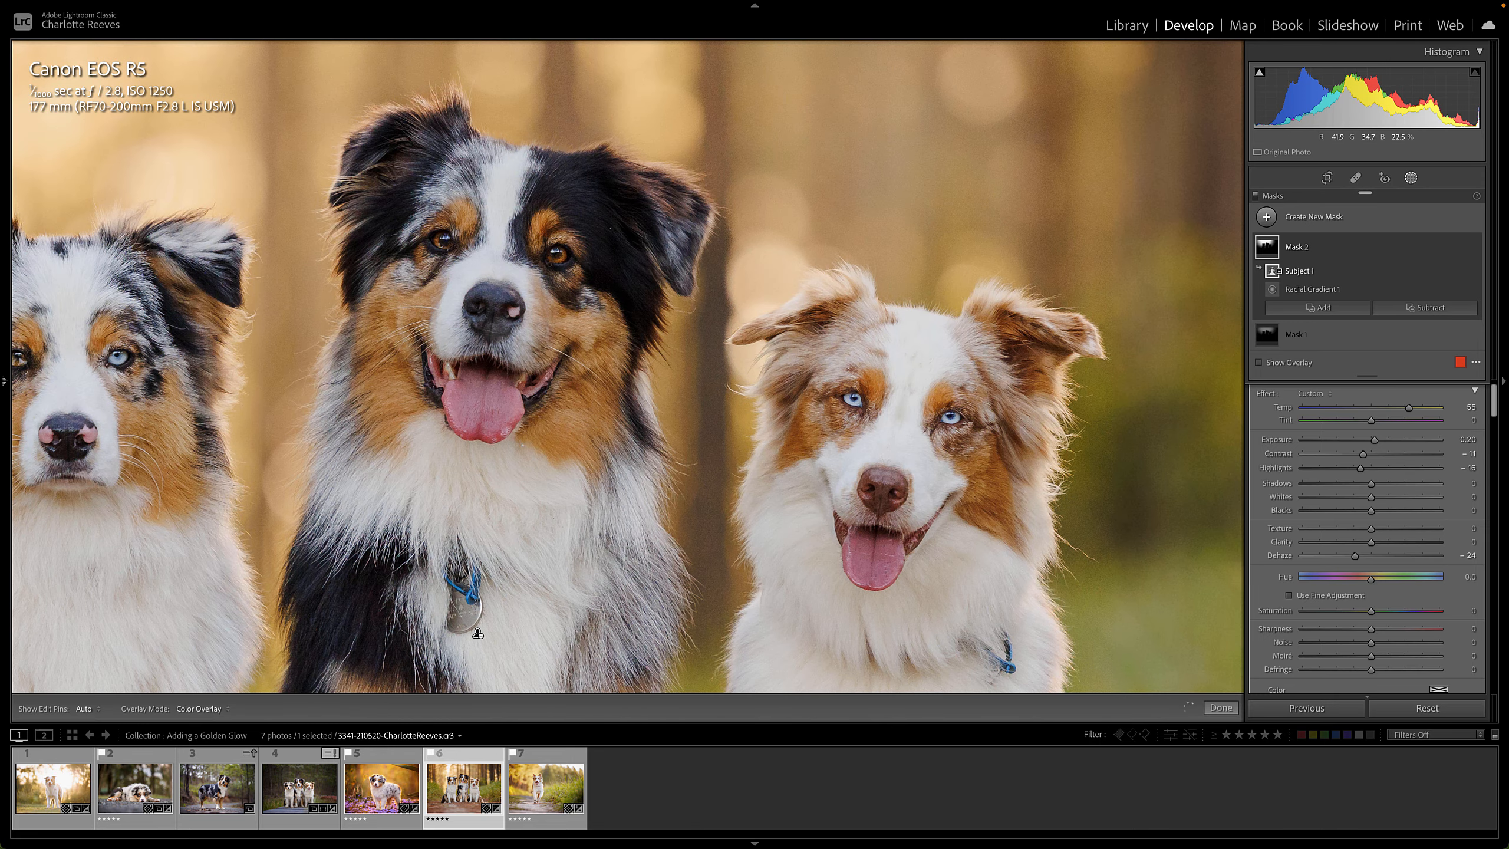
{"action": "left_click", "coordinate": [409, 291]}
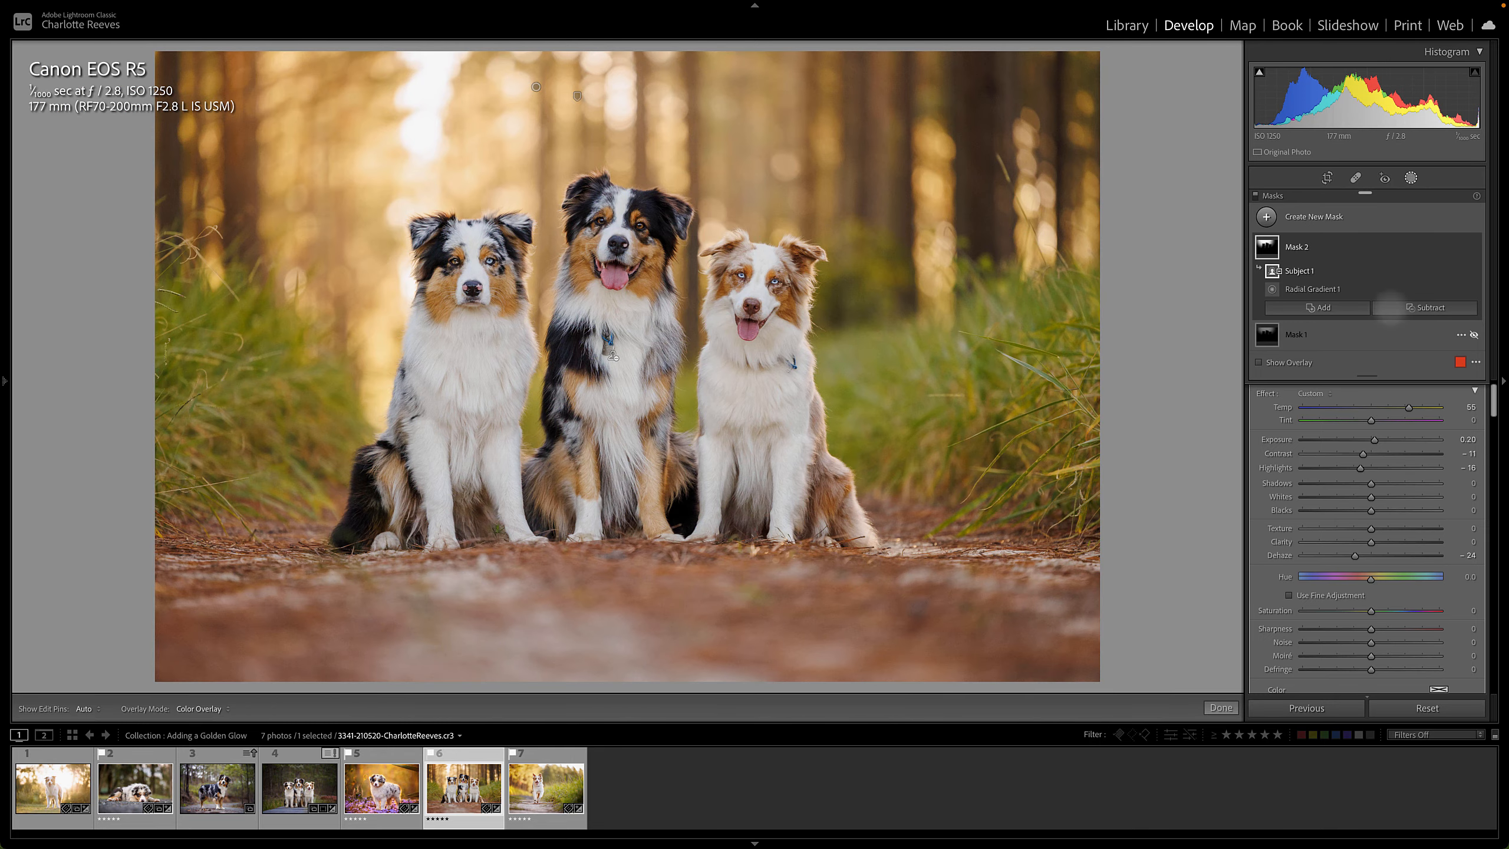
{"action": "left_click", "coordinate": [1474, 248]}
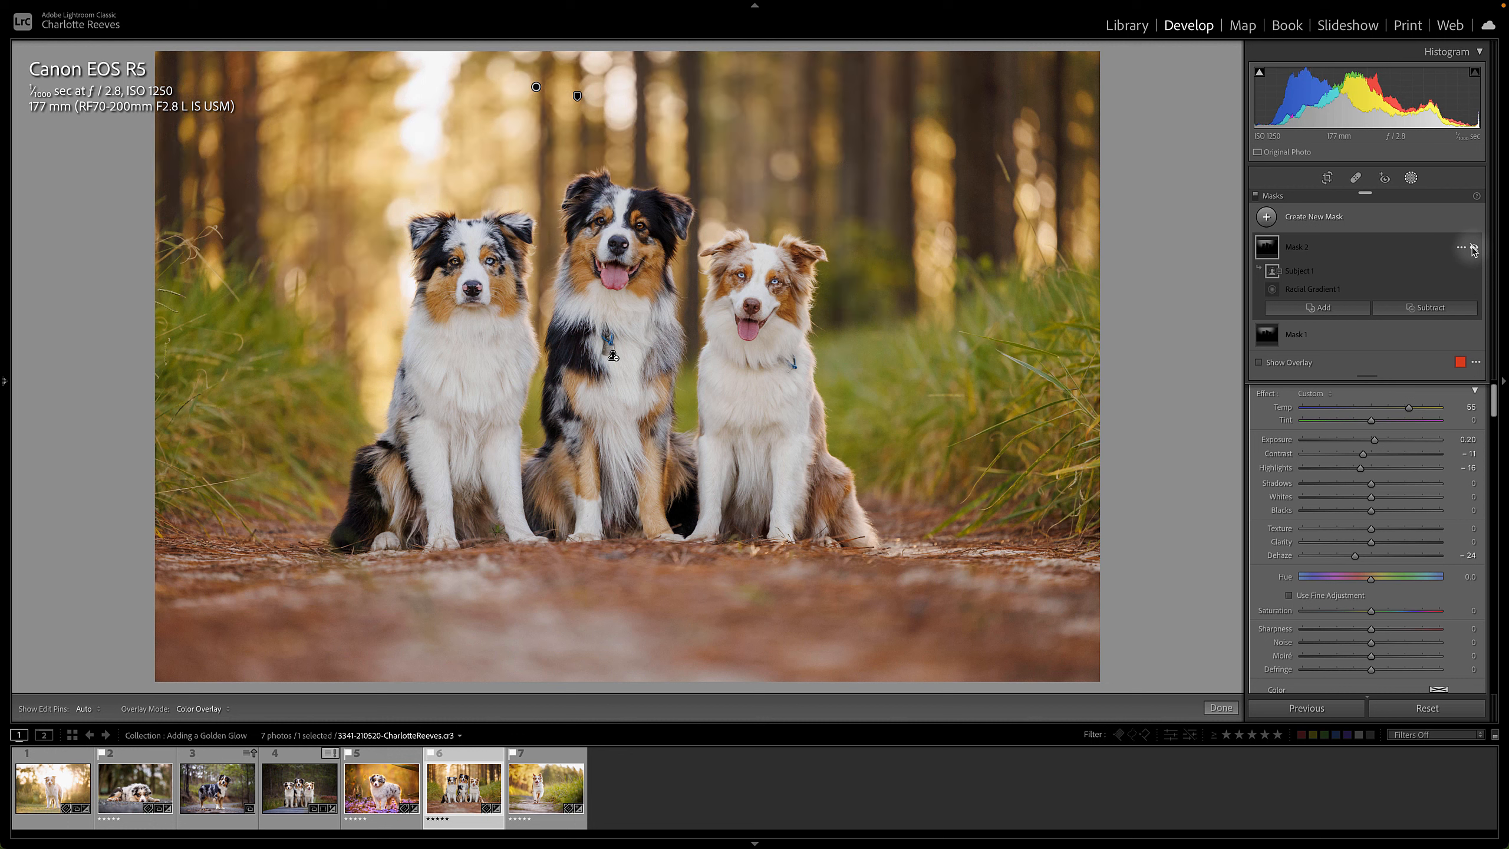
{"action": "left_click", "coordinate": [1474, 249]}
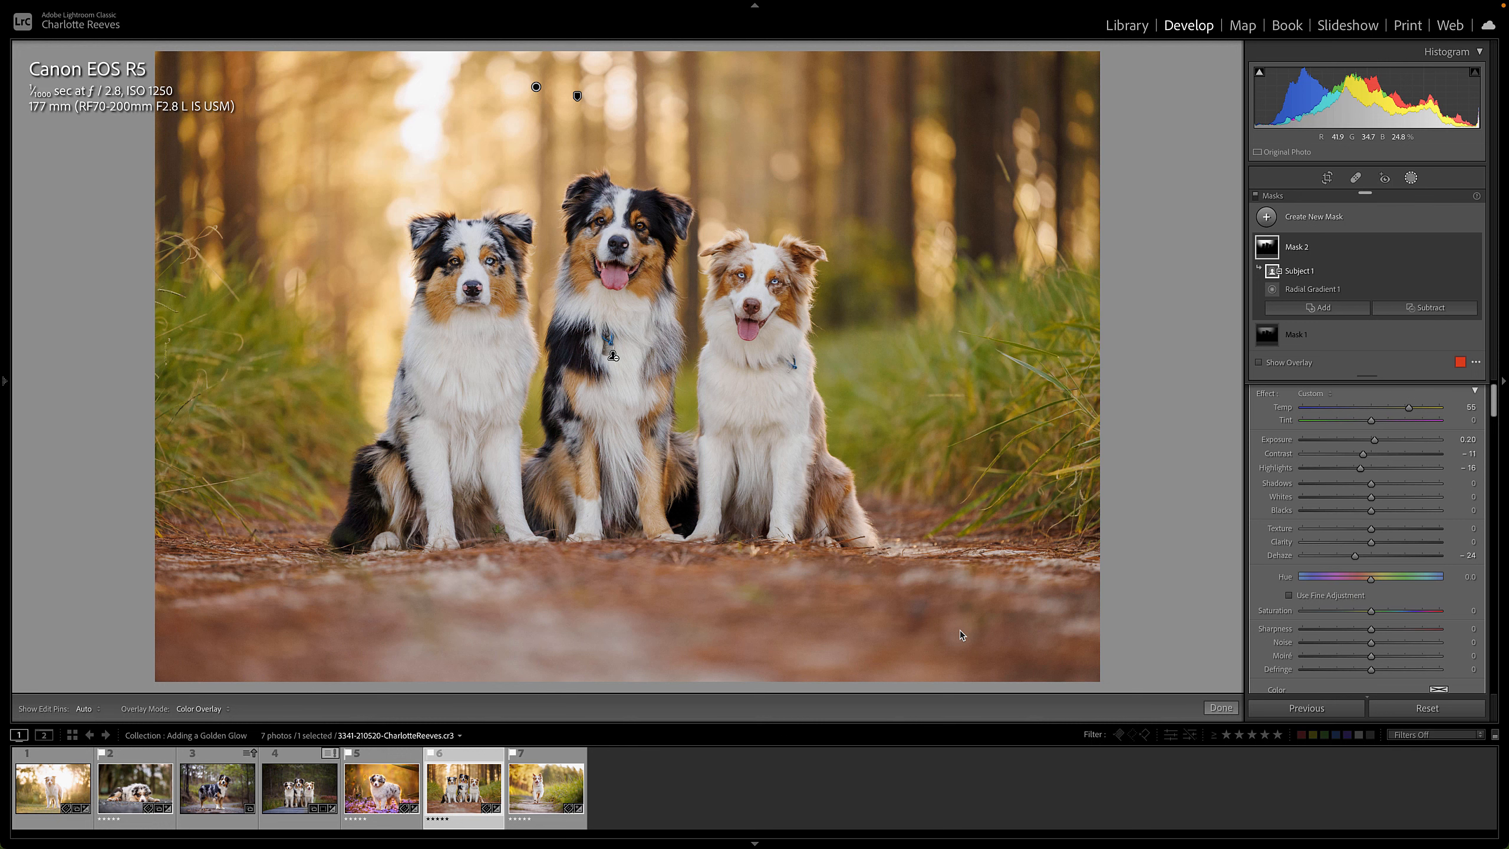
Open the photo of the dog running along the grassy path and compare it with Mask 2 hidden and shown
{"action": "left_click", "coordinate": [517, 805]}
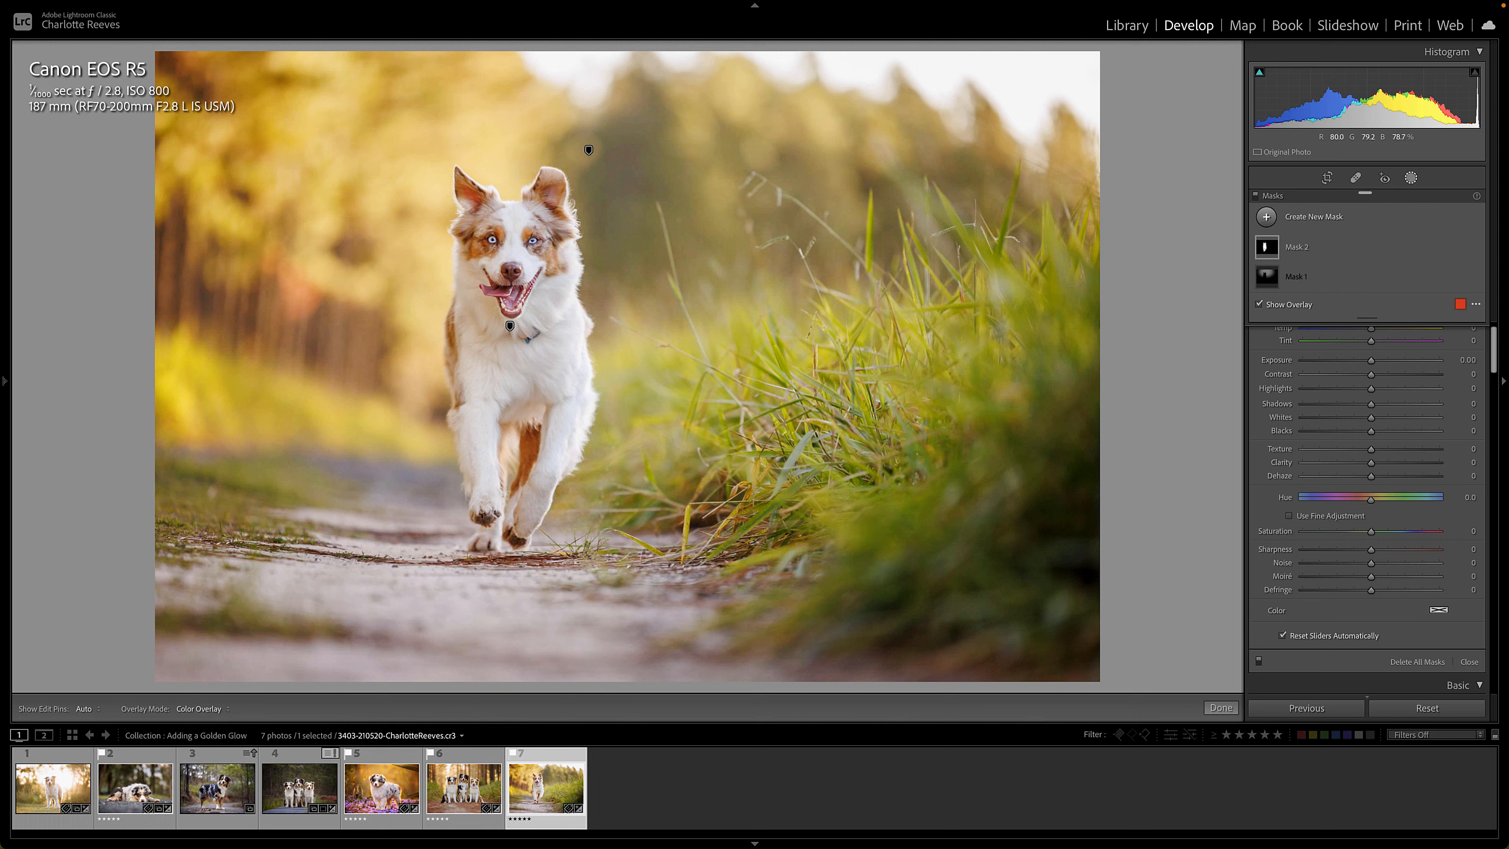
{"action": "mouse_move", "coordinate": [1267, 244]}
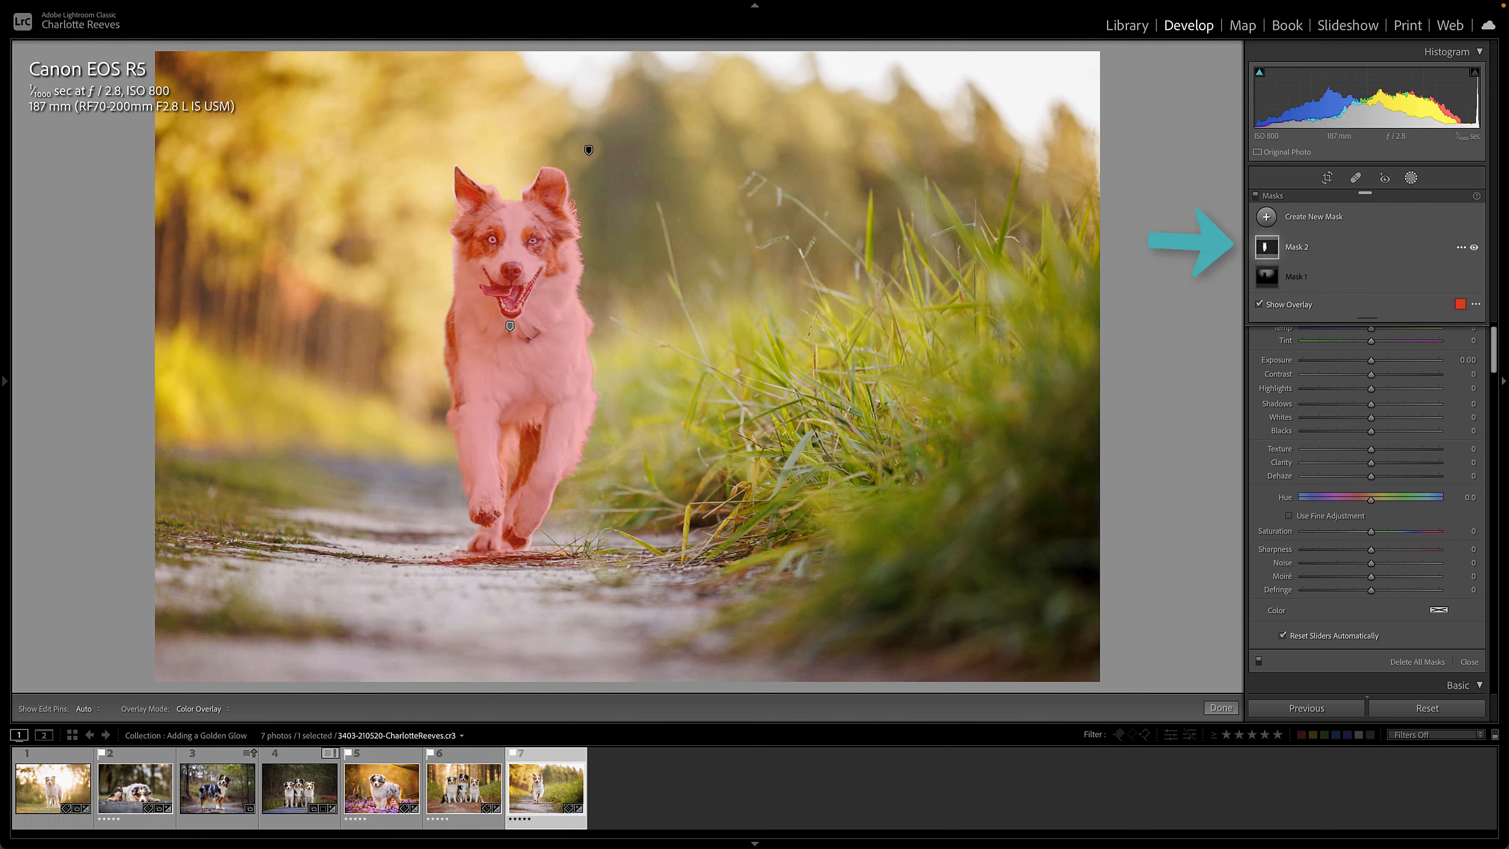
{"action": "left_click", "coordinate": [1475, 248]}
{"action": "left_click", "coordinate": [1475, 248]}
{"action": "left_click", "coordinate": [1475, 248]}
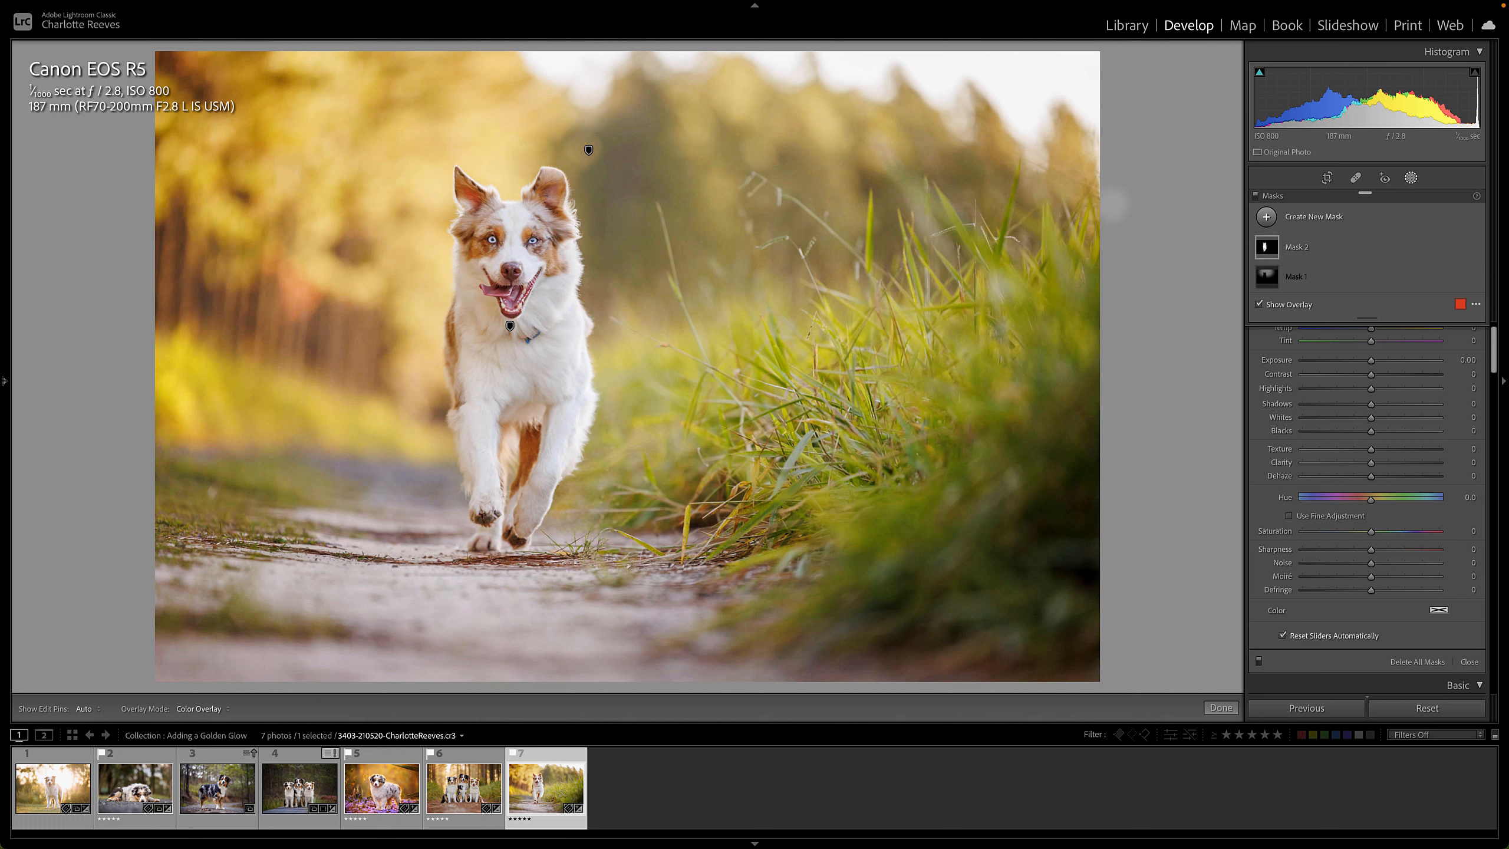
Create a wide radial gradient mask over the upper background behind the running dog and subtract the subject from it
{"action": "left_click", "coordinate": [1265, 216]}
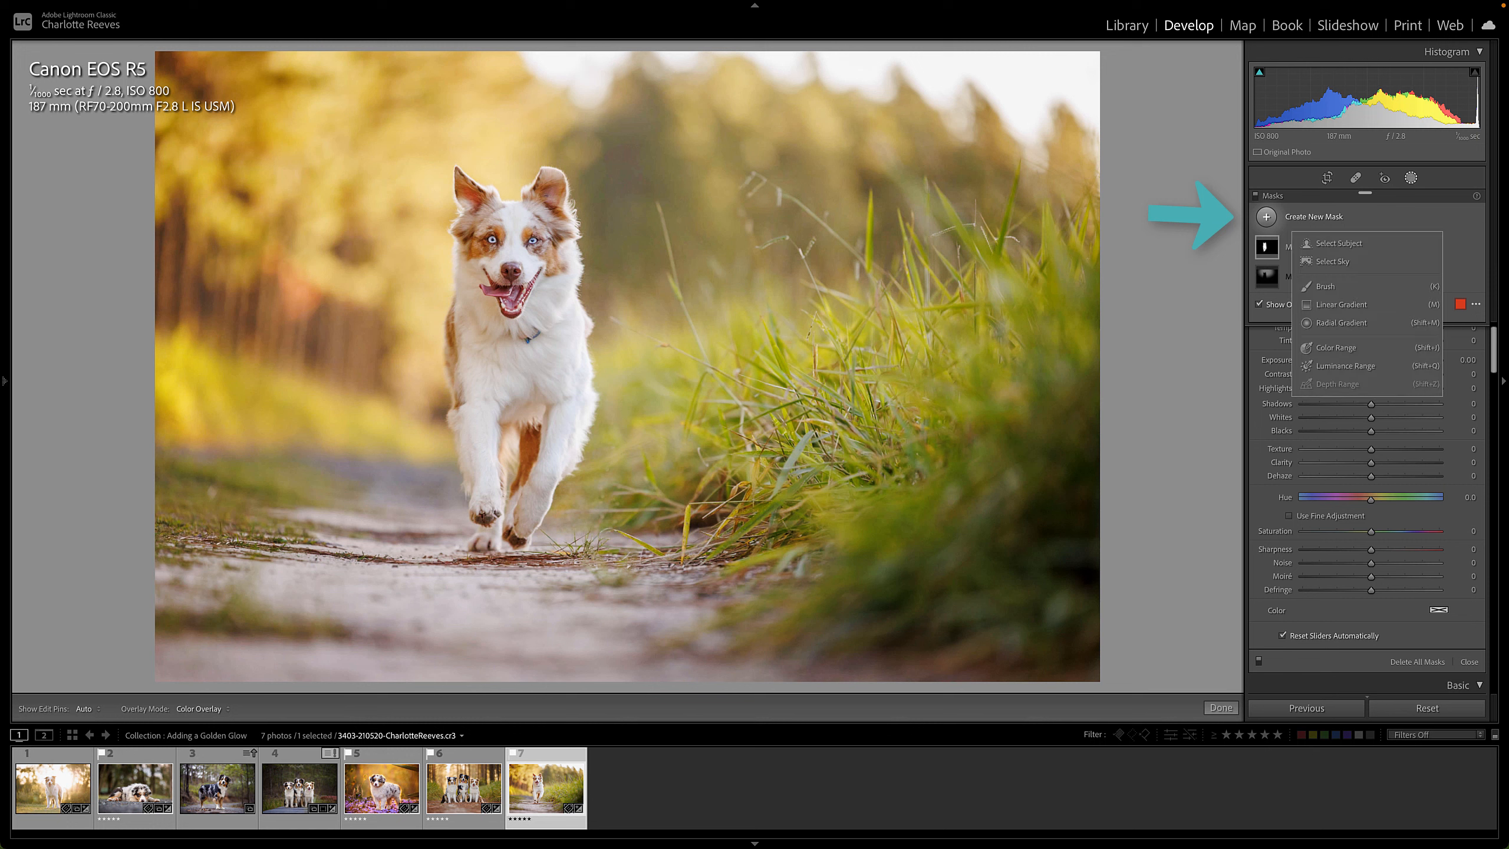
{"action": "left_click", "coordinate": [1341, 323]}
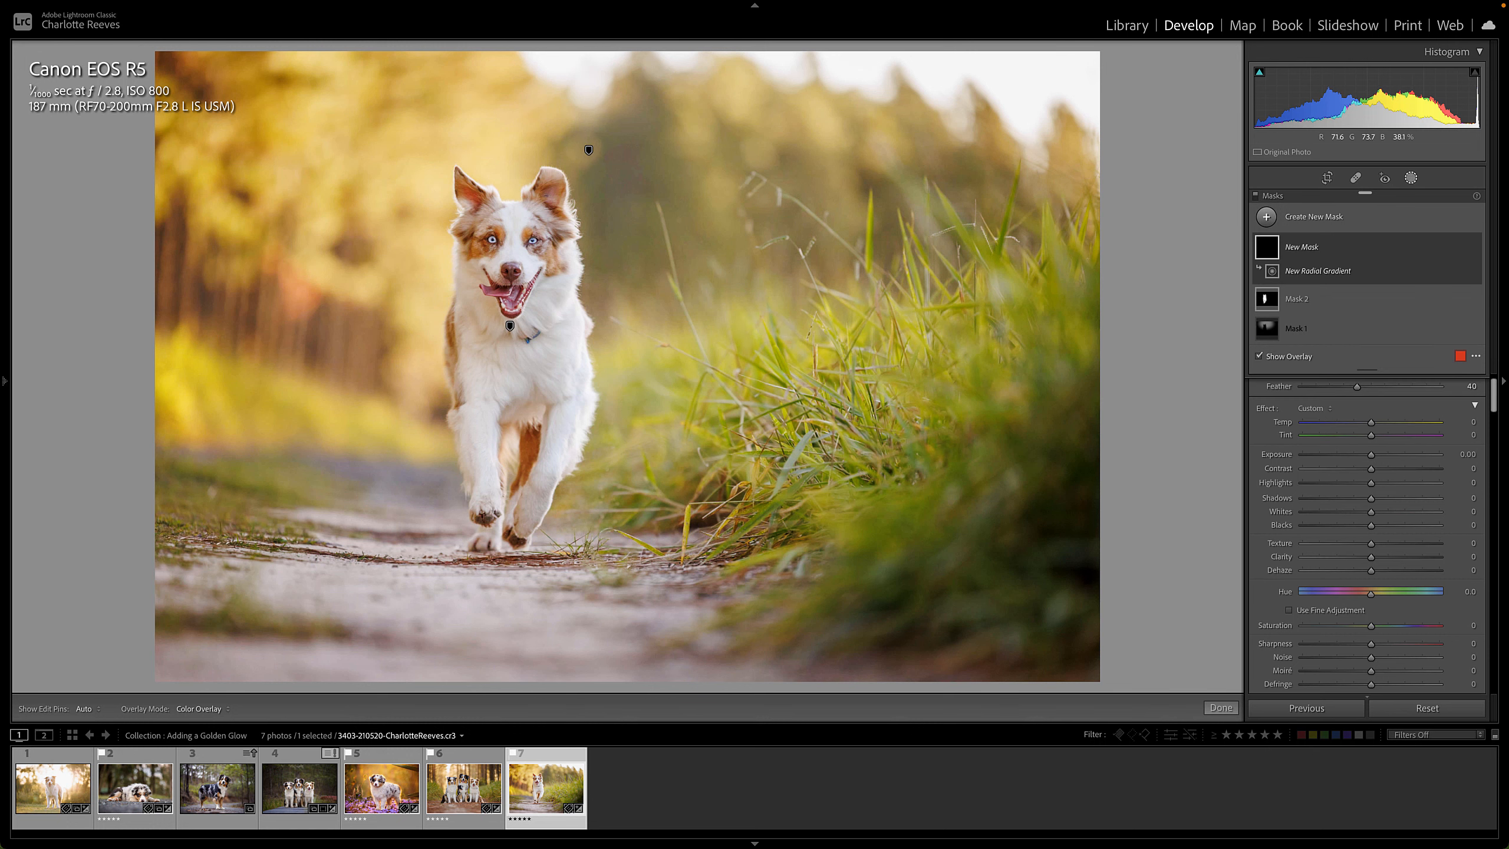
{"action": "left_click_drag", "start_coordinate": [480, 87], "coordinate": [1040, 425]}
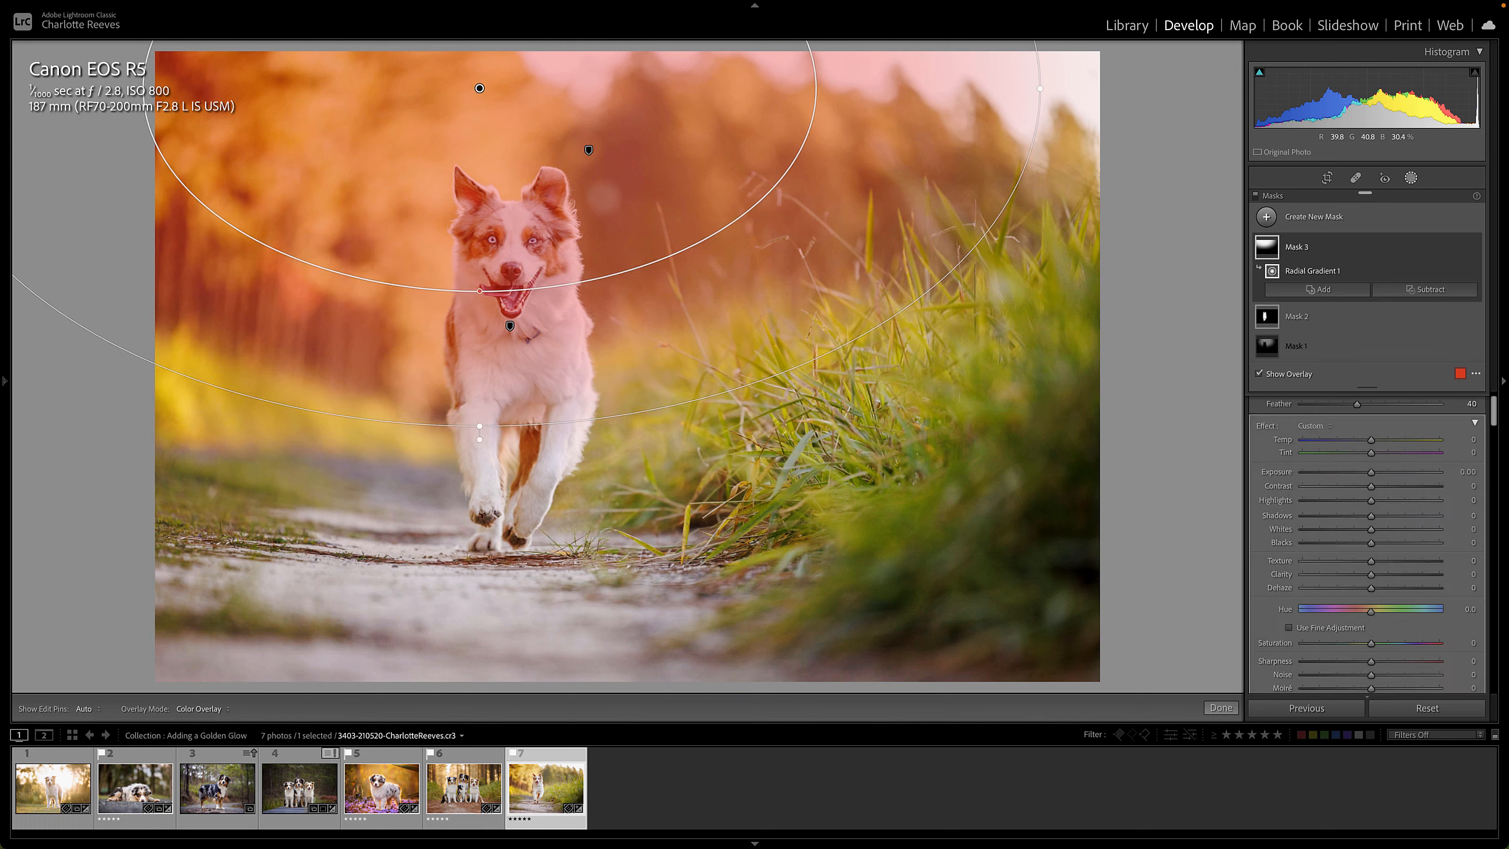
{"action": "left_click_drag", "start_coordinate": [480, 88], "coordinate": [513, 80]}
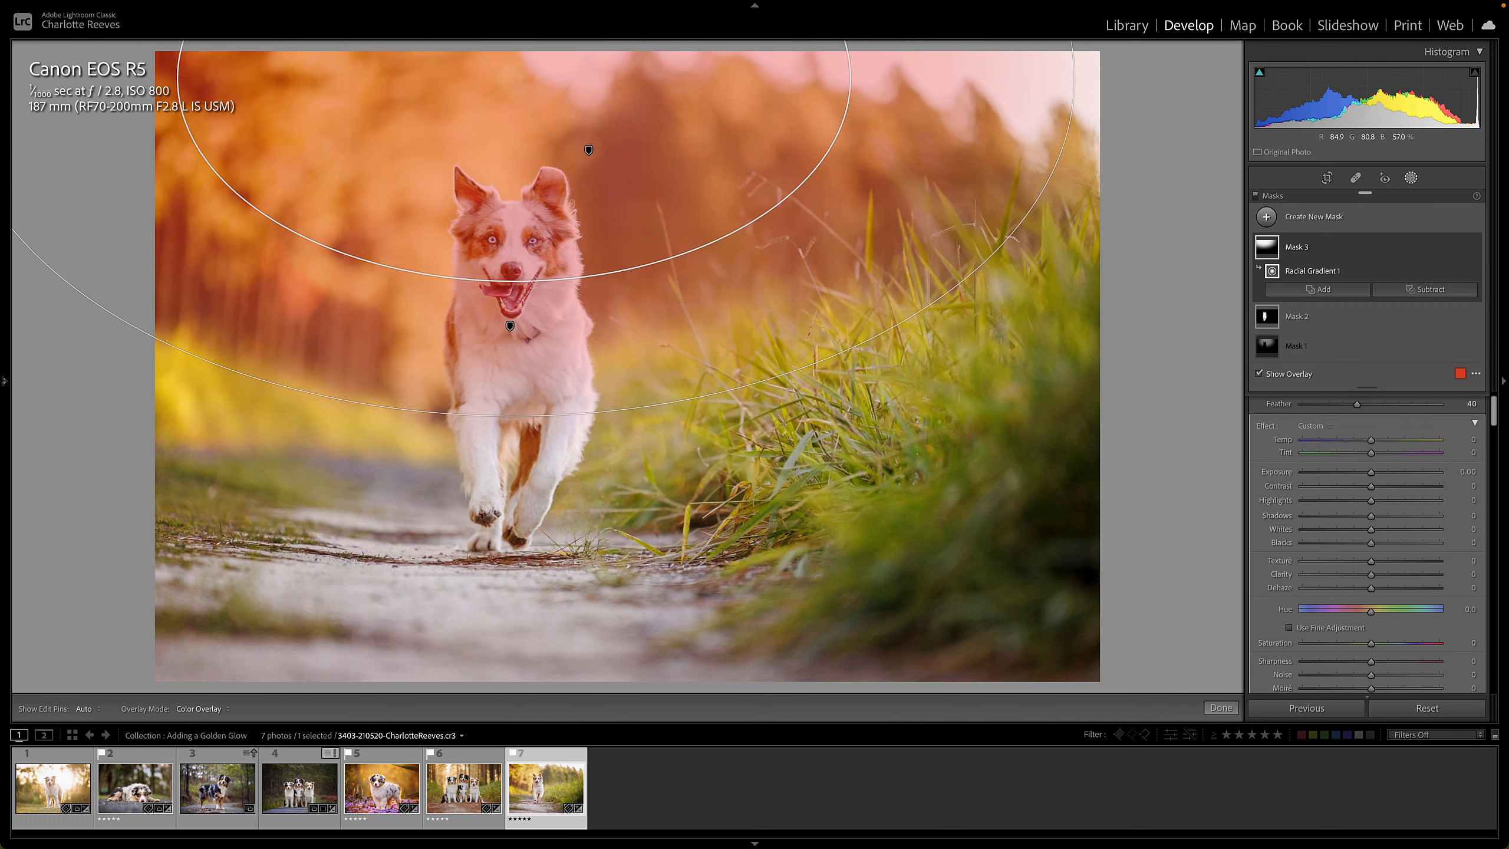
{"action": "left_click", "coordinate": [1452, 290]}
{"action": "left_click", "coordinate": [1396, 324]}
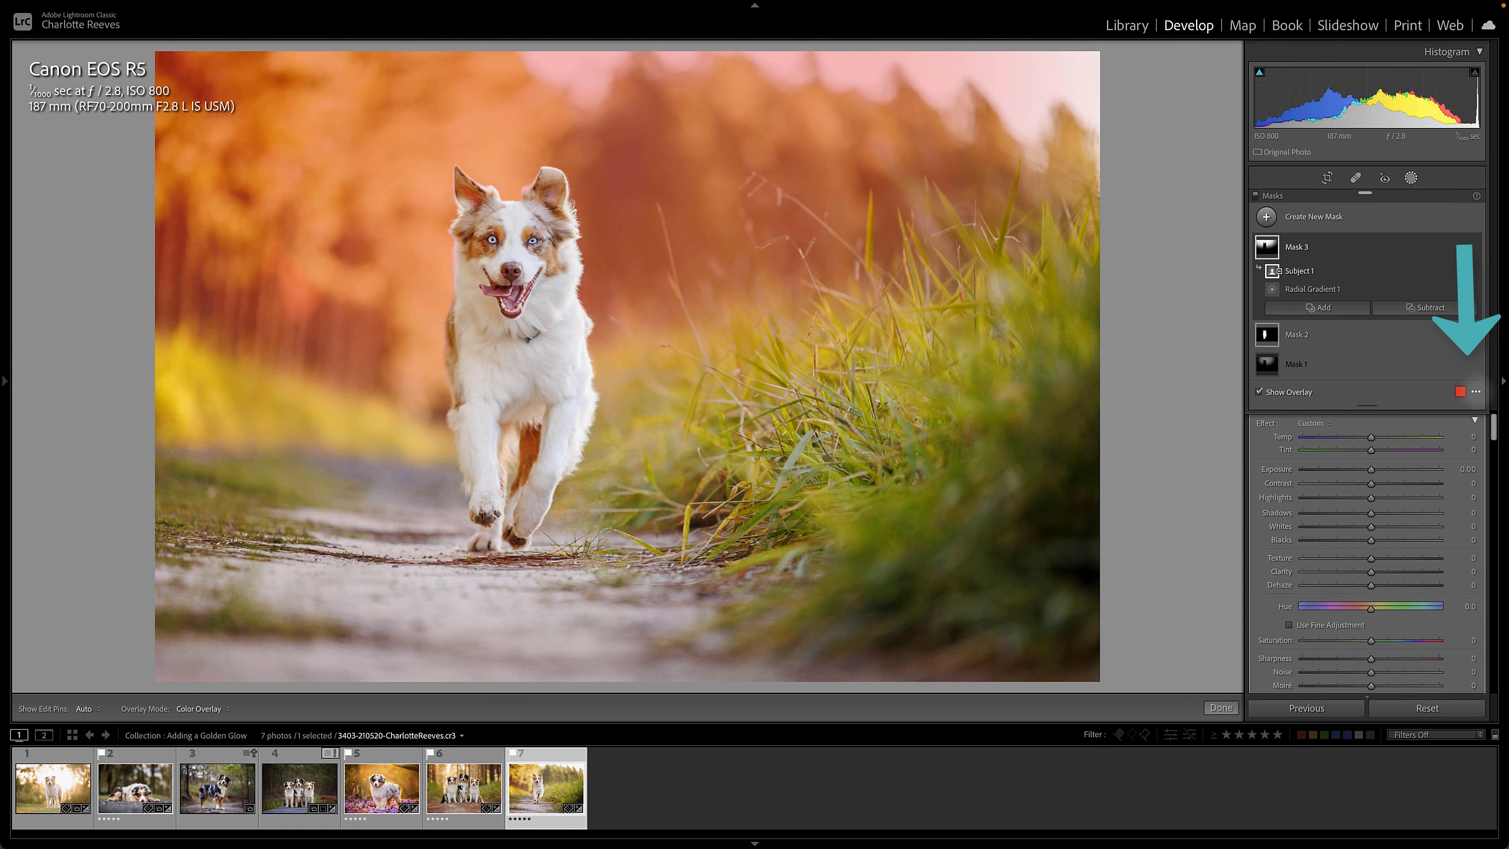
Inspect the running dog's cut-out in Mask 3 in White on Black mode and return to Color Overlay
{"action": "left_click", "coordinate": [1475, 392]}
{"action": "left_click", "coordinate": [1405, 491]}
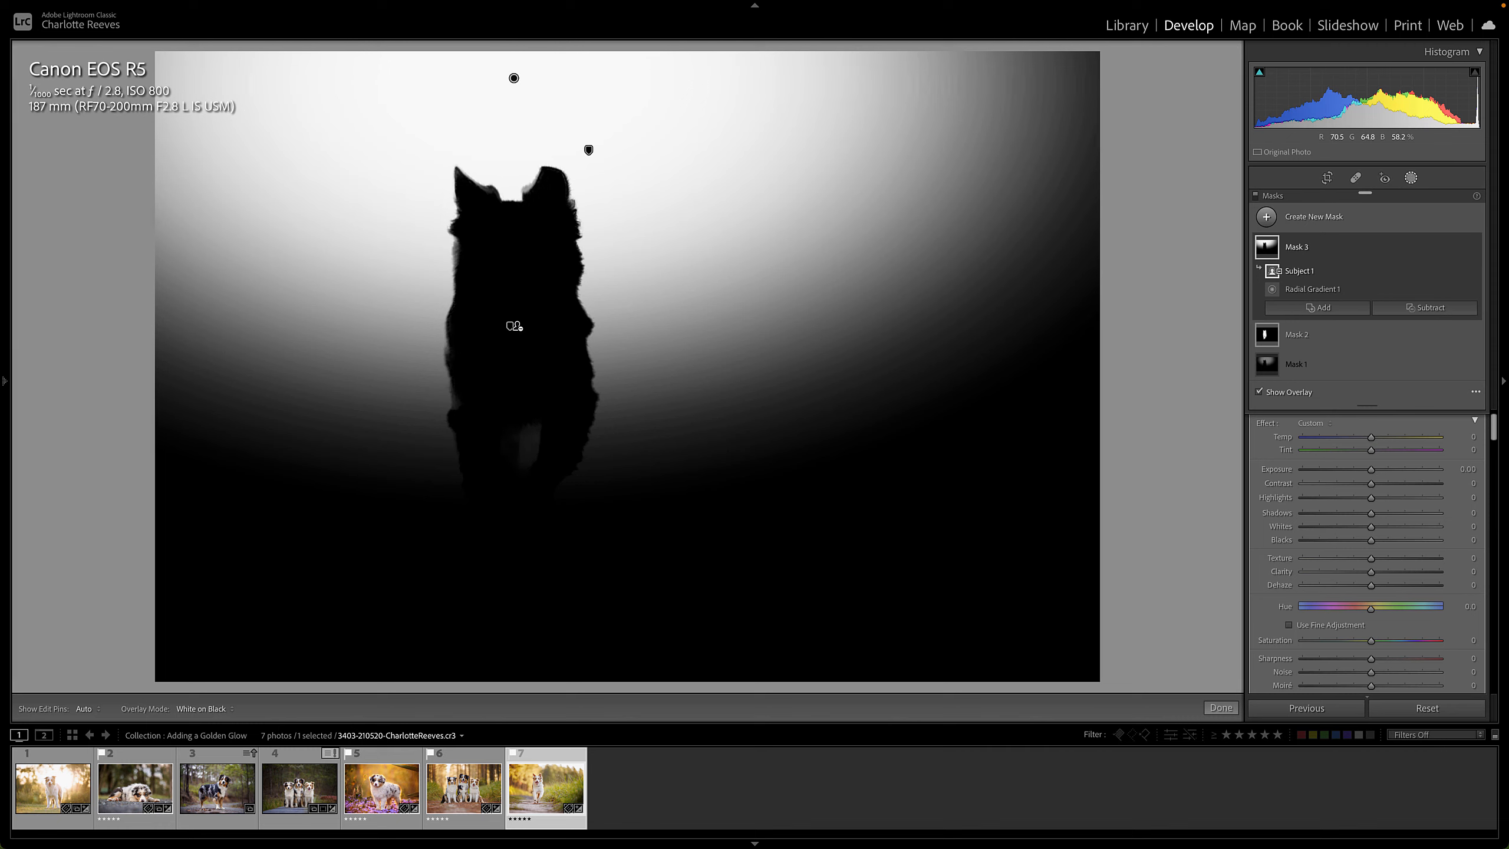
{"action": "left_click", "coordinate": [1475, 391]}
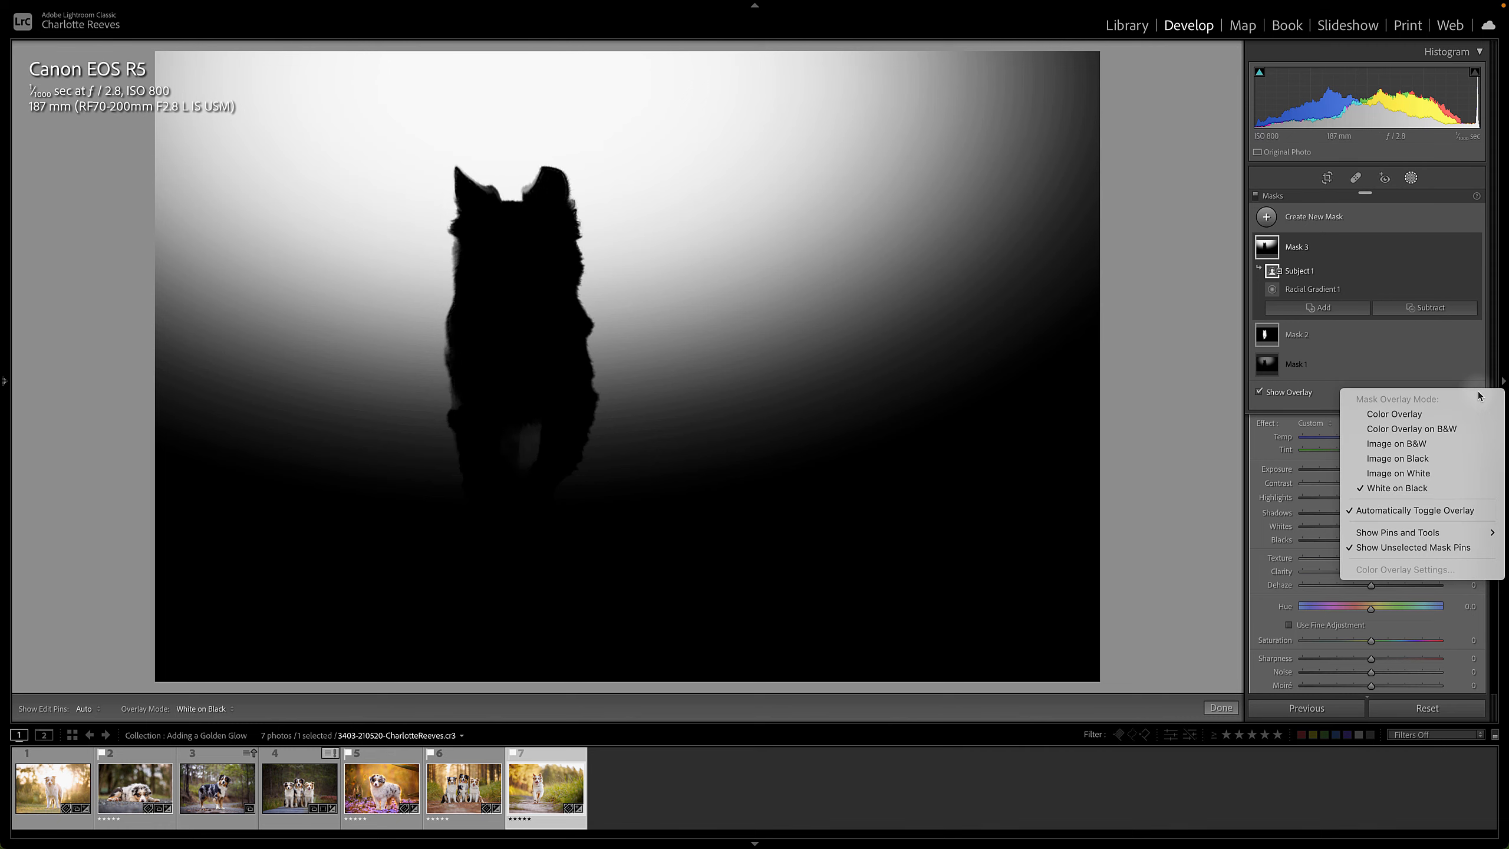
{"action": "left_click", "coordinate": [1393, 408]}
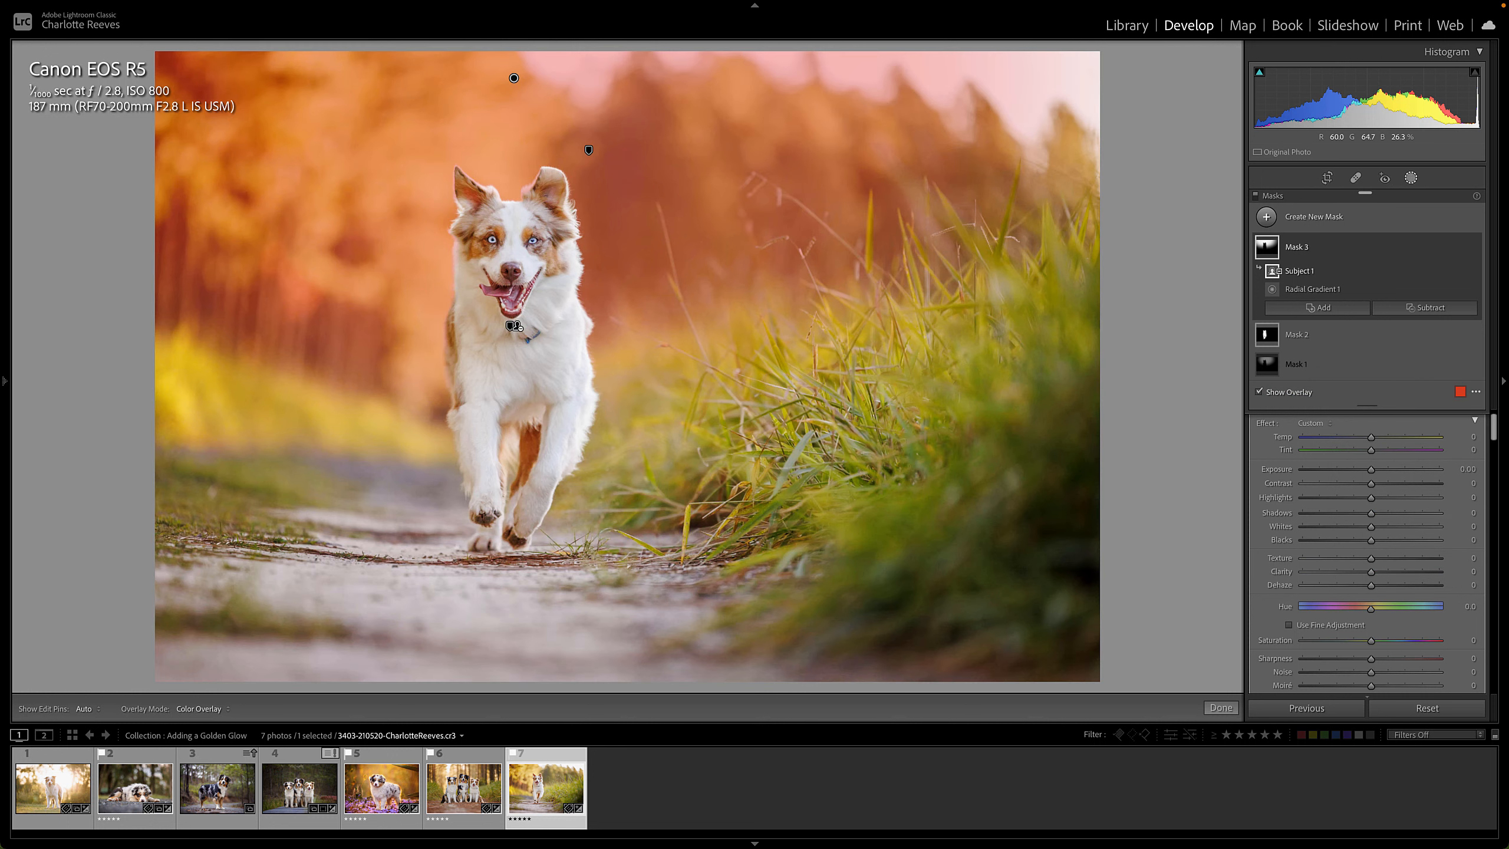
Hide the overlay and set Mask 3's Dehaze to -19, Temp to 44, Exposure to 0.23, Contrast to -19 and Highlights to -4
{"action": "key", "text": "o"}
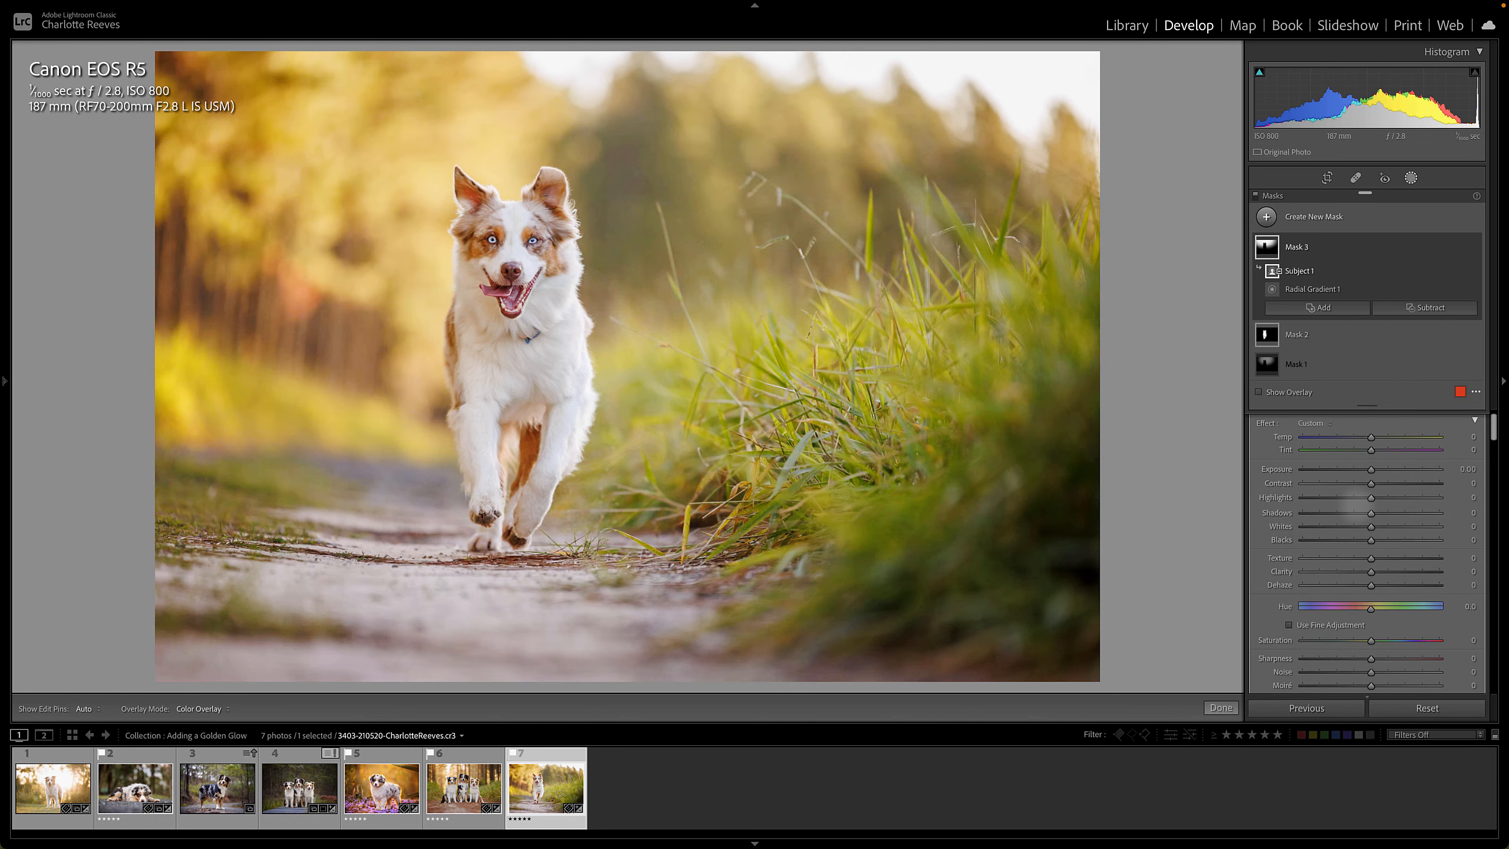
{"action": "left_click_drag", "start_coordinate": [1371, 584], "coordinate": [1352, 584]}
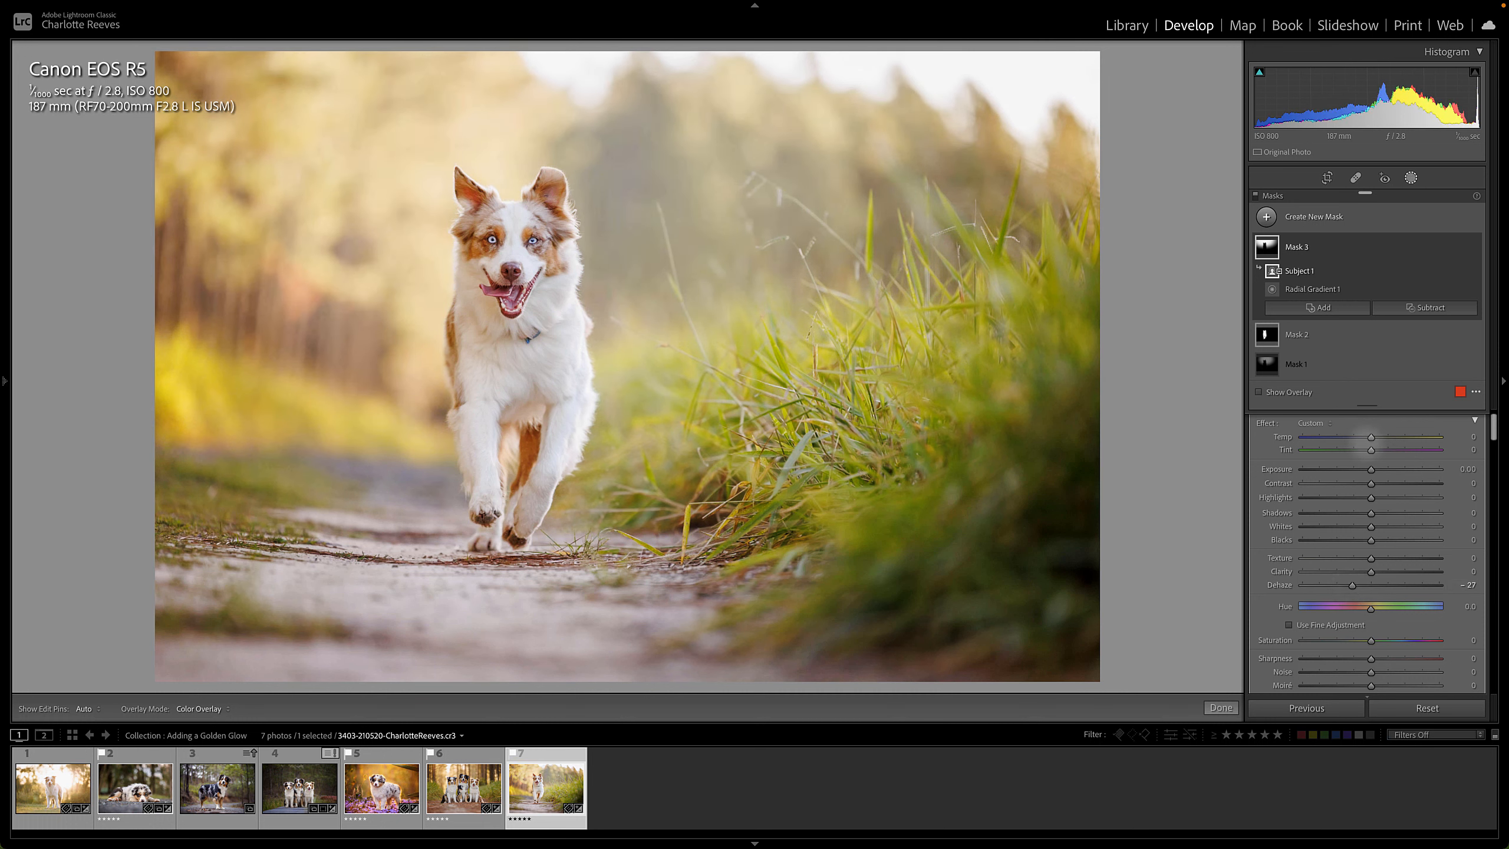
{"action": "left_click_drag", "start_coordinate": [1370, 437], "coordinate": [1411, 437]}
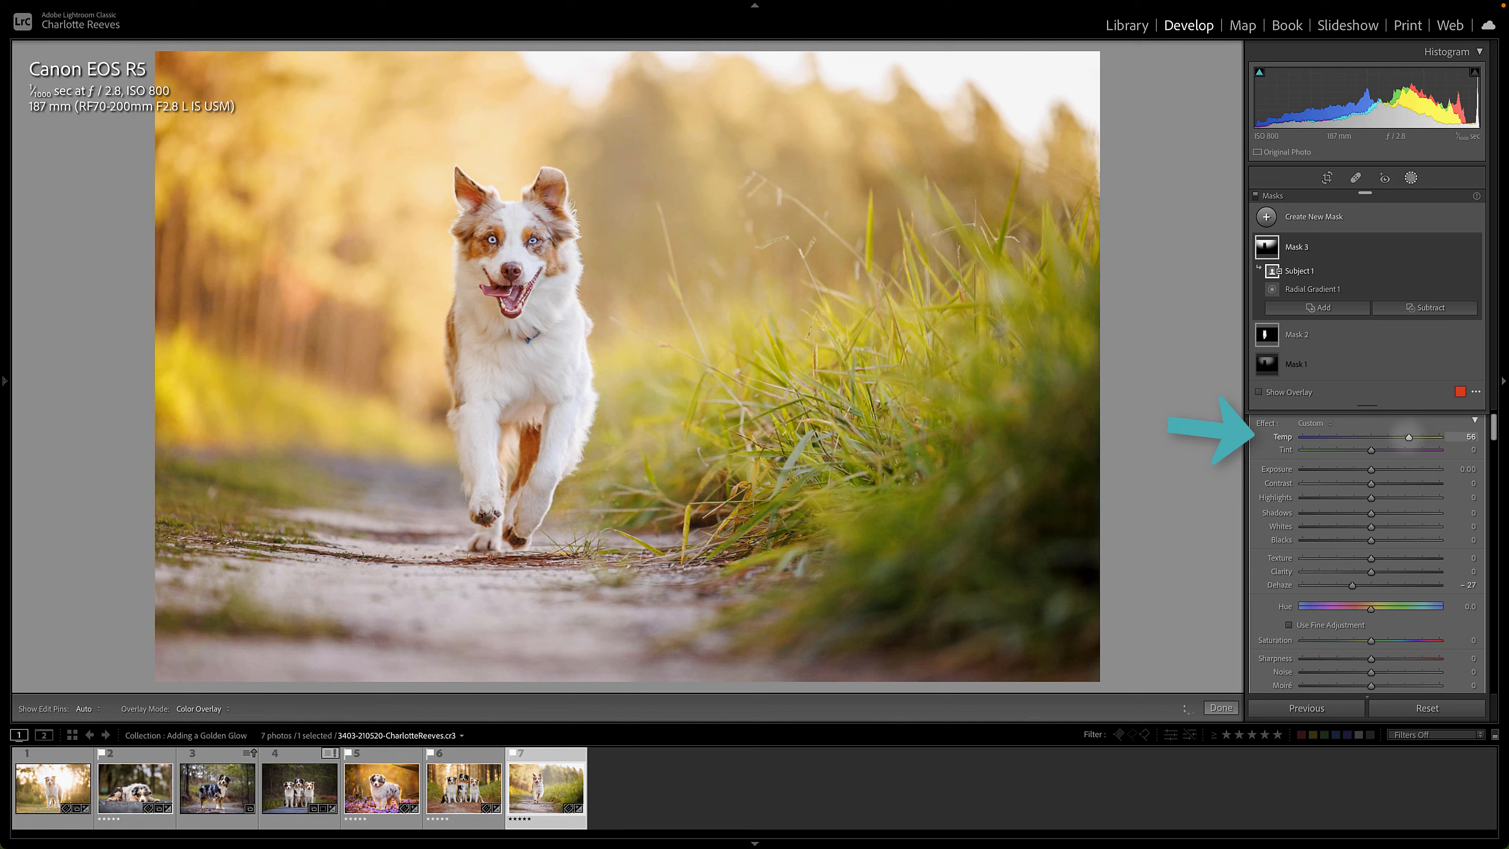
{"action": "left_click_drag", "start_coordinate": [1371, 469], "coordinate": [1374, 469]}
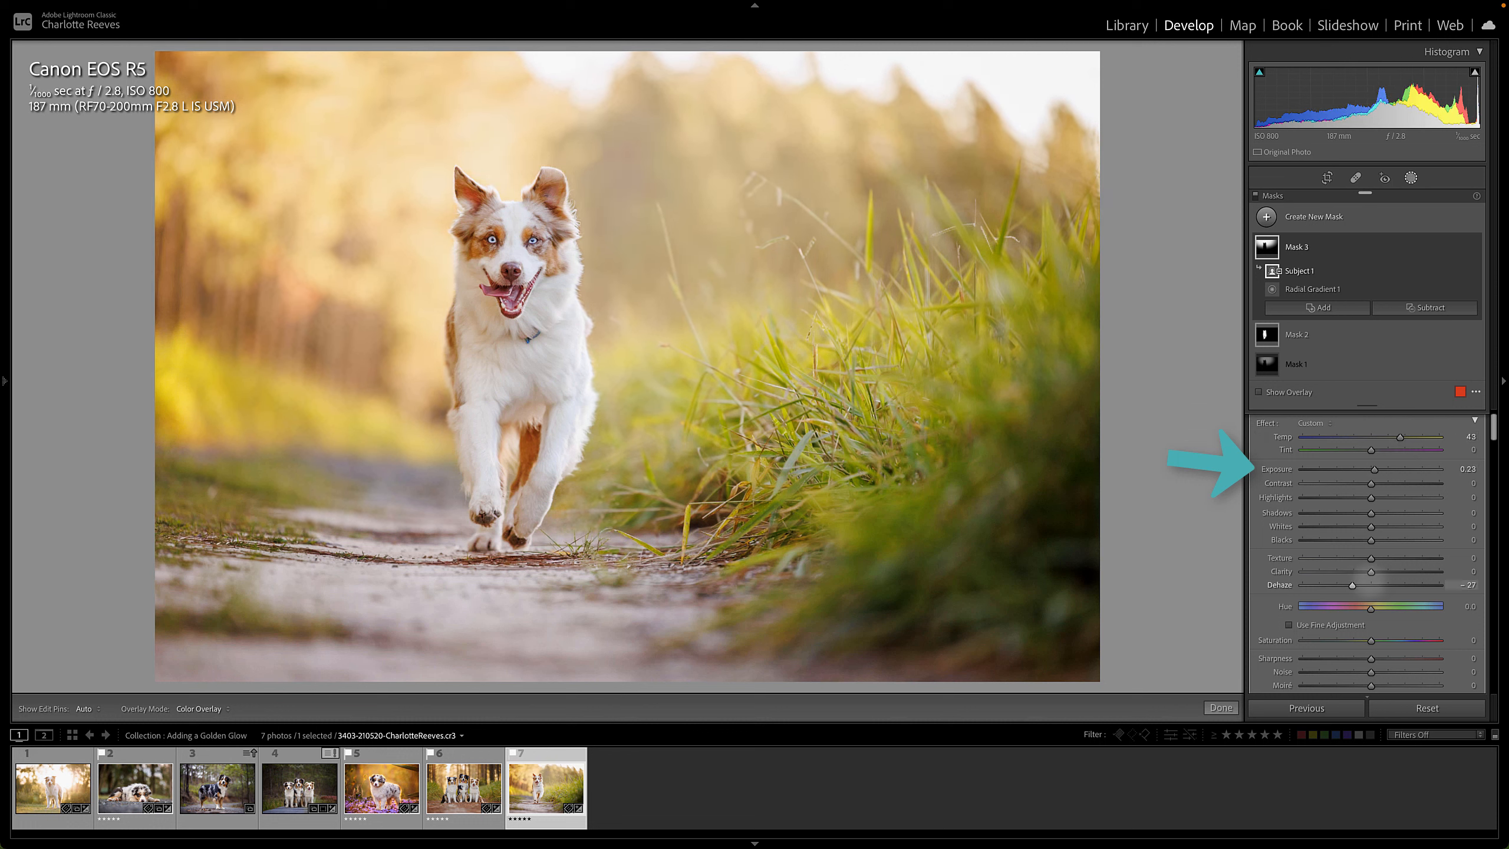
{"action": "left_click_drag", "start_coordinate": [1352, 585], "coordinate": [1357, 585]}
{"action": "left_click_drag", "start_coordinate": [1371, 483], "coordinate": [1357, 483]}
{"action": "left_click_drag", "start_coordinate": [1371, 497], "coordinate": [1367, 498]}
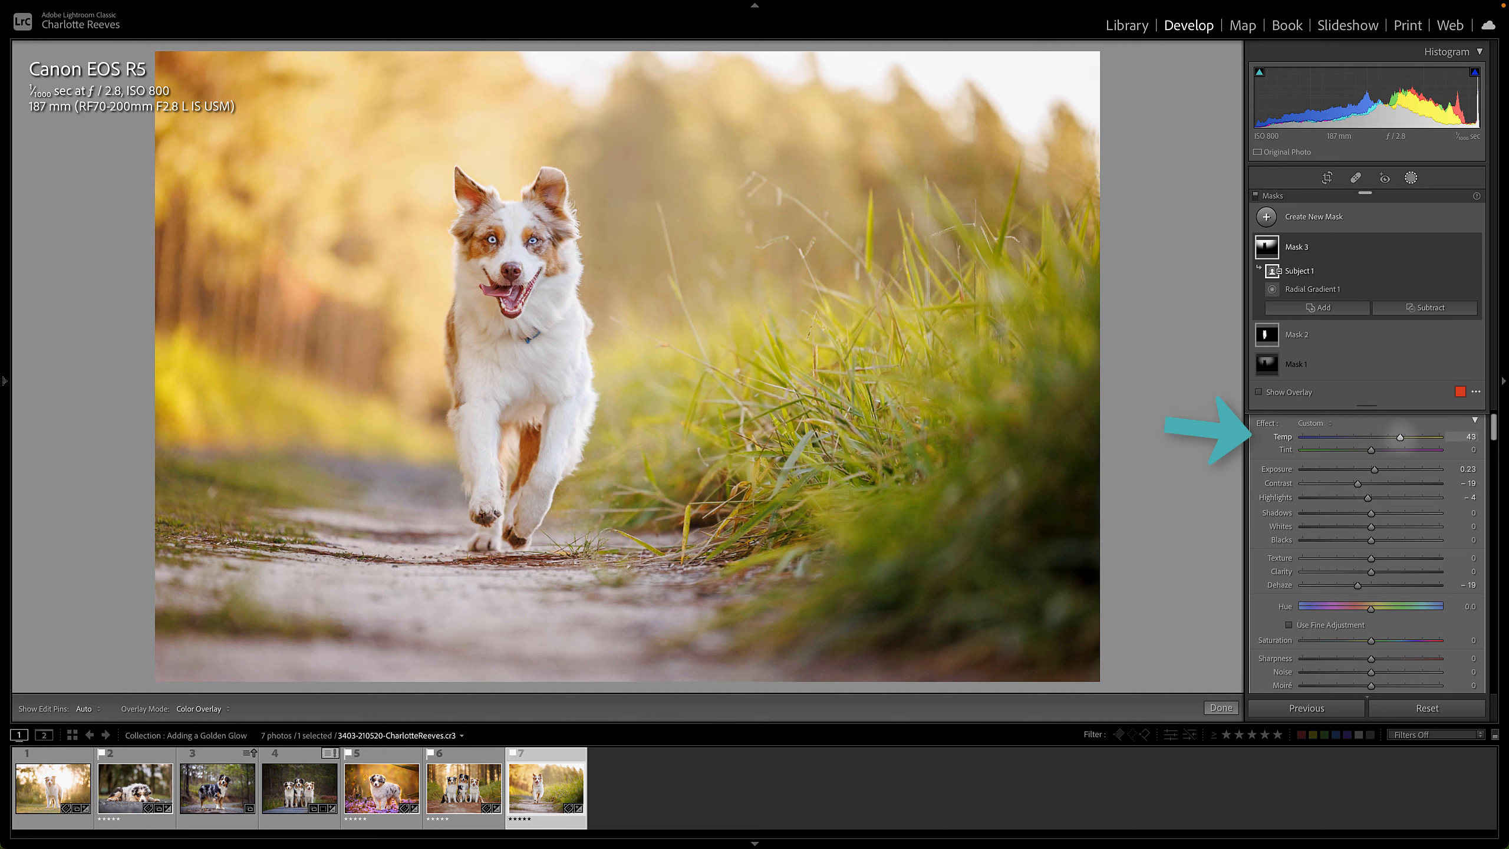
{"action": "left_click_drag", "start_coordinate": [1400, 437], "coordinate": [1403, 436]}
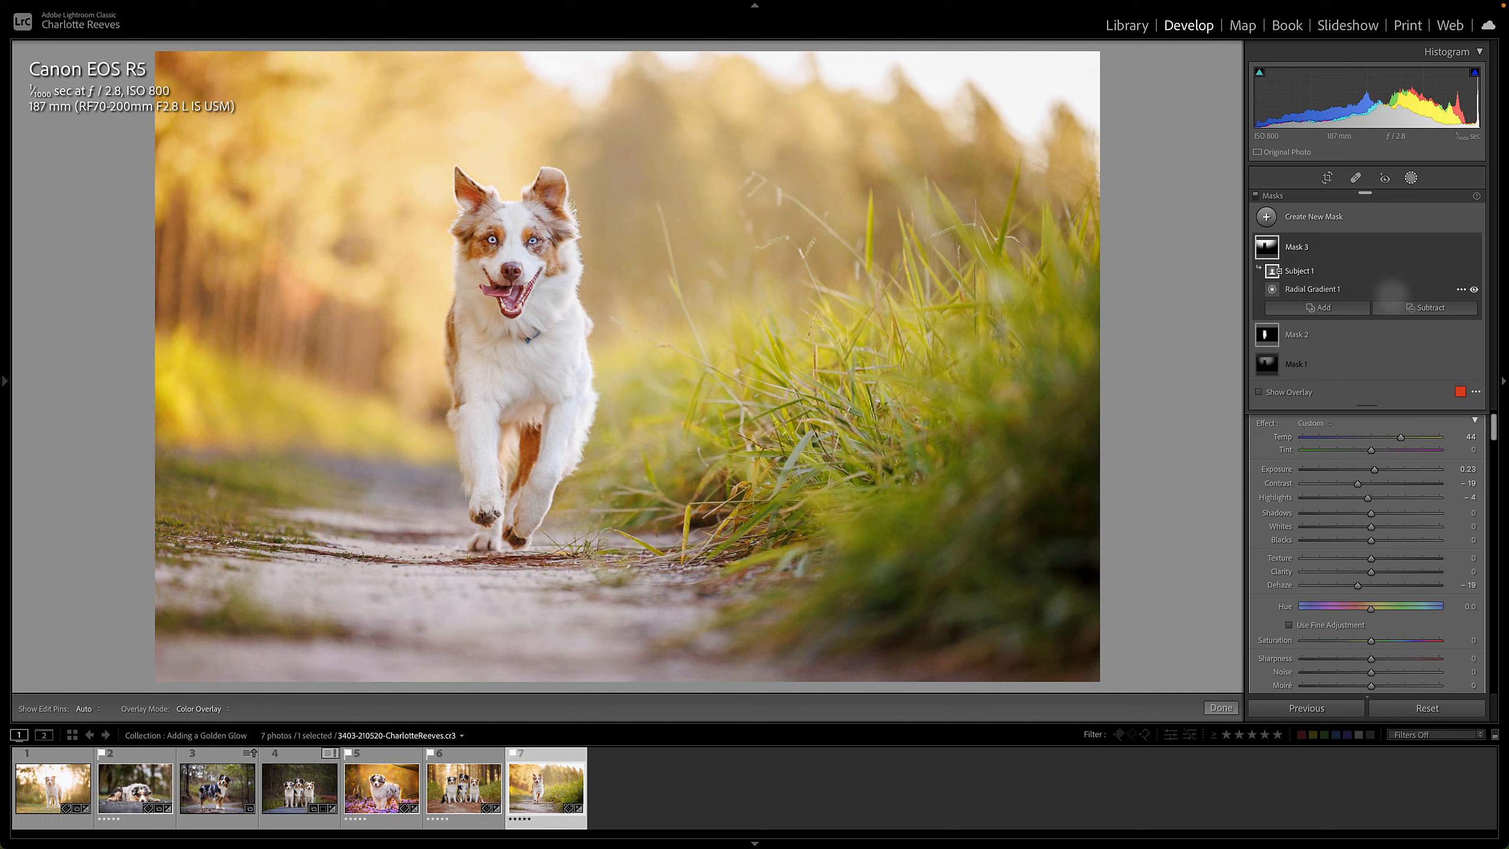
Compare the running-dog photo with Mask 3 hidden and shown, leaving the mask visible
{"action": "left_click", "coordinate": [1474, 247]}
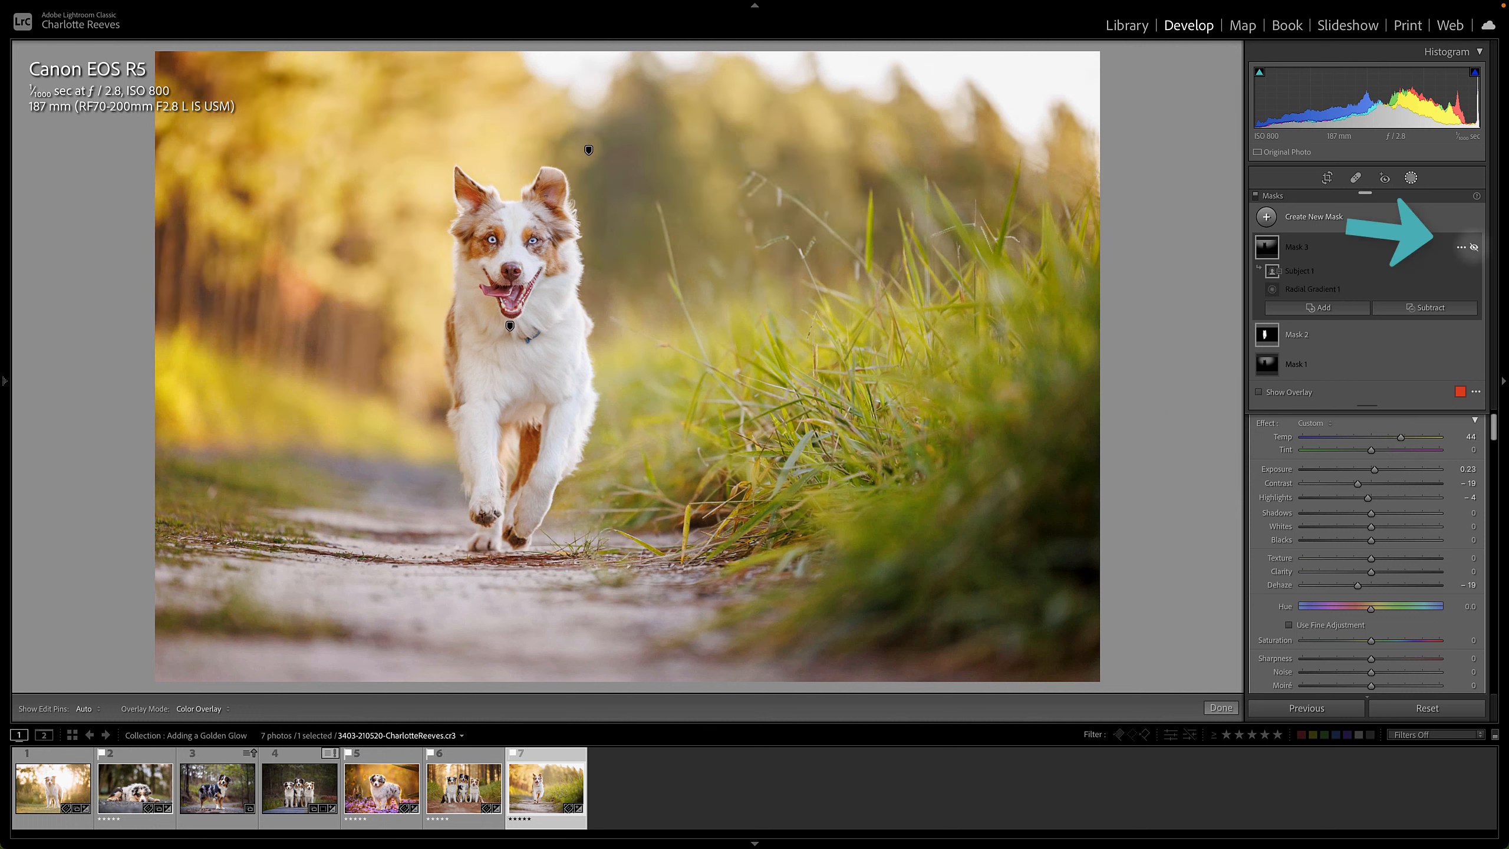
{"action": "left_click", "coordinate": [1474, 247]}
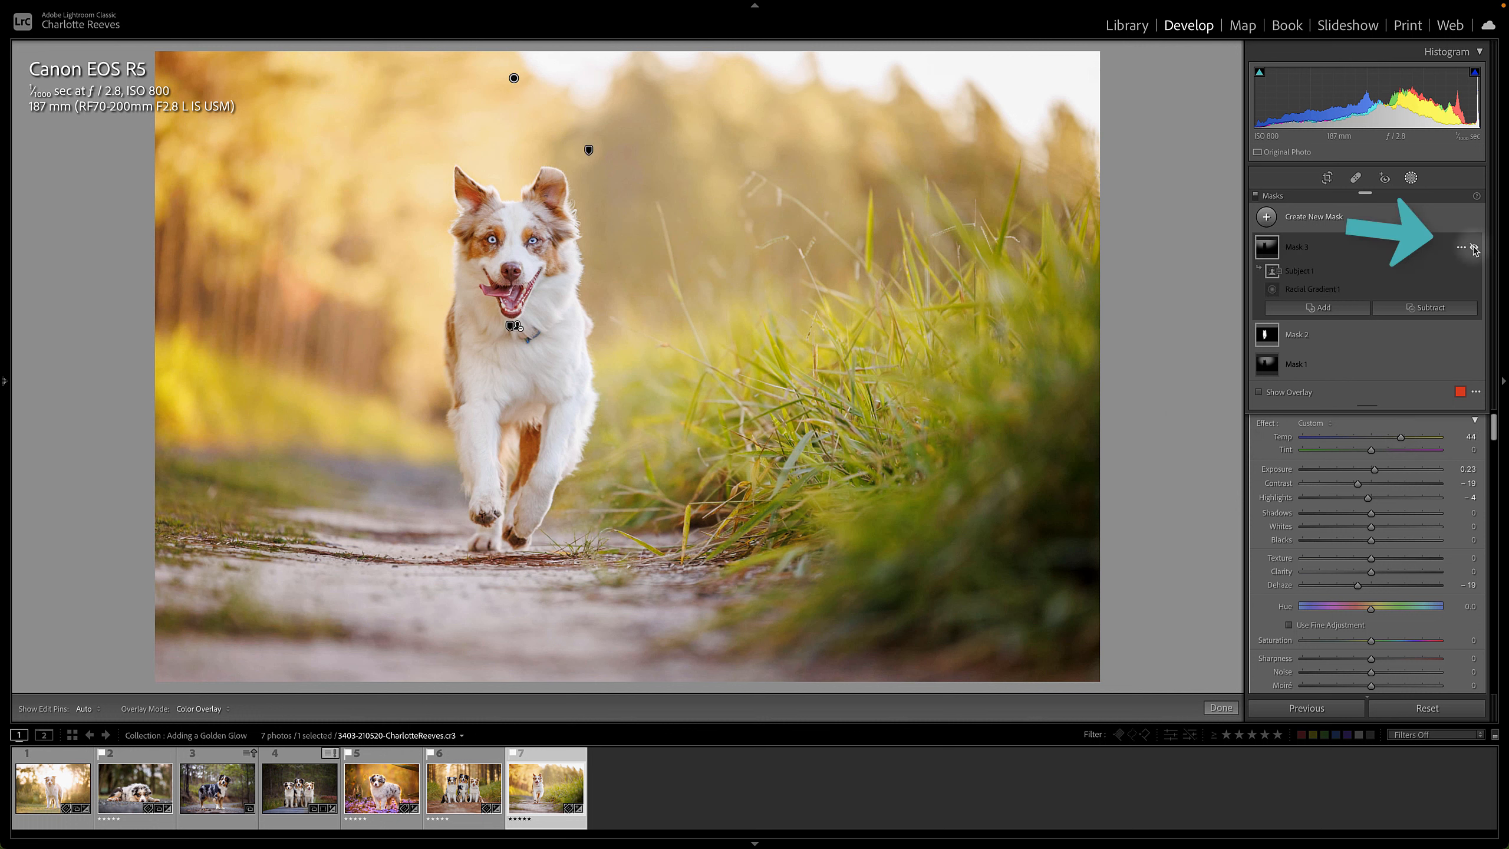
{"action": "left_click", "coordinate": [1473, 247]}
{"action": "left_click", "coordinate": [1474, 247]}
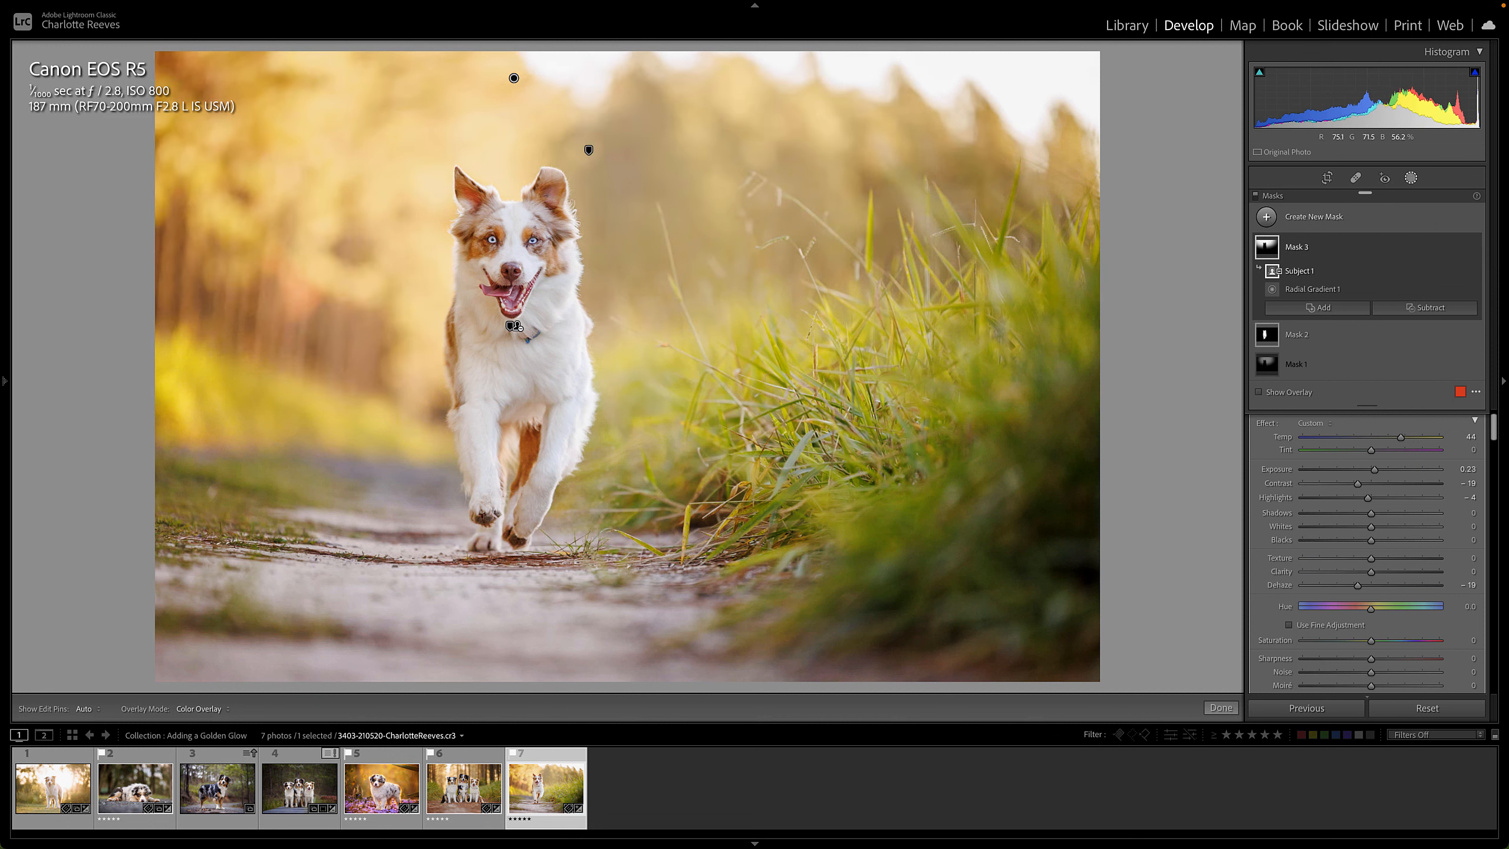
Examine the running dog's head and fur edges up close, and check the full photo again with Mask 3 off and on
{"action": "left_click", "coordinate": [501, 238]}
{"action": "left_click_drag", "start_coordinate": [648, 245], "coordinate": [732, 387]}
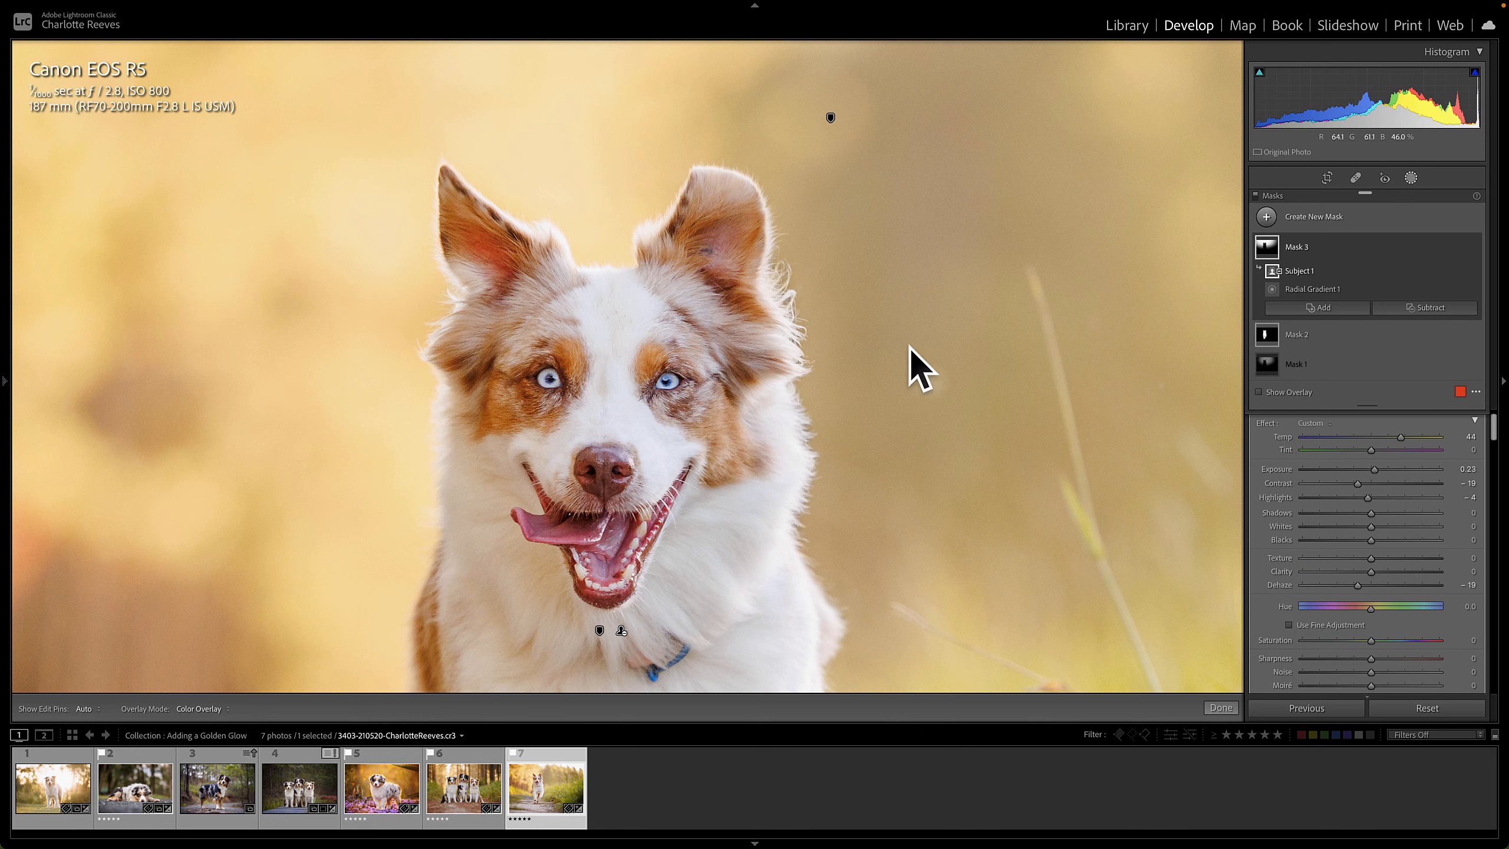
{"action": "left_click", "coordinate": [704, 442]}
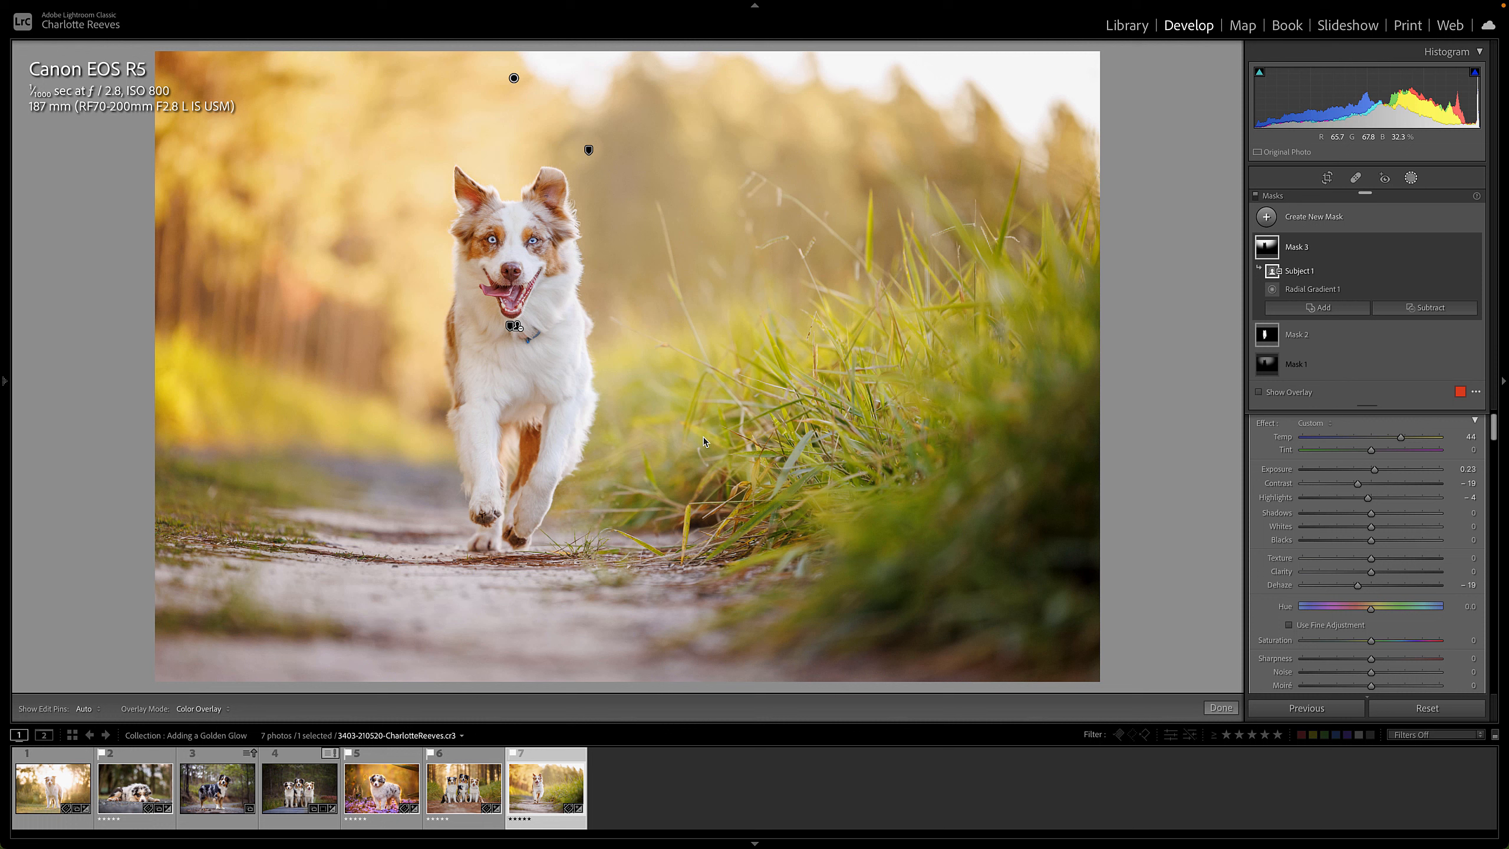
{"action": "left_click", "coordinate": [1474, 247]}
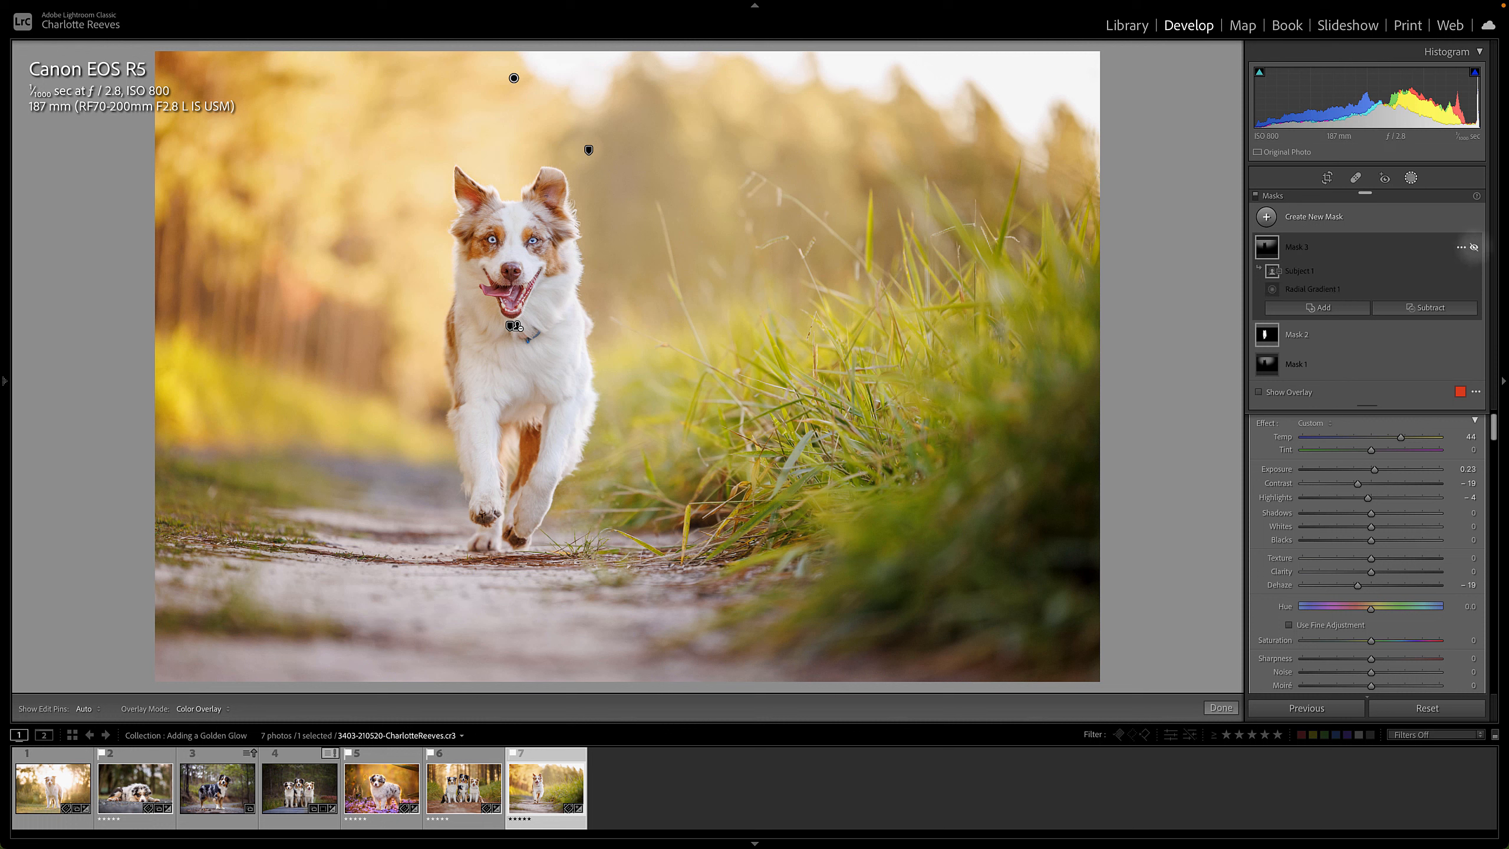
{"action": "left_click", "coordinate": [1474, 246]}
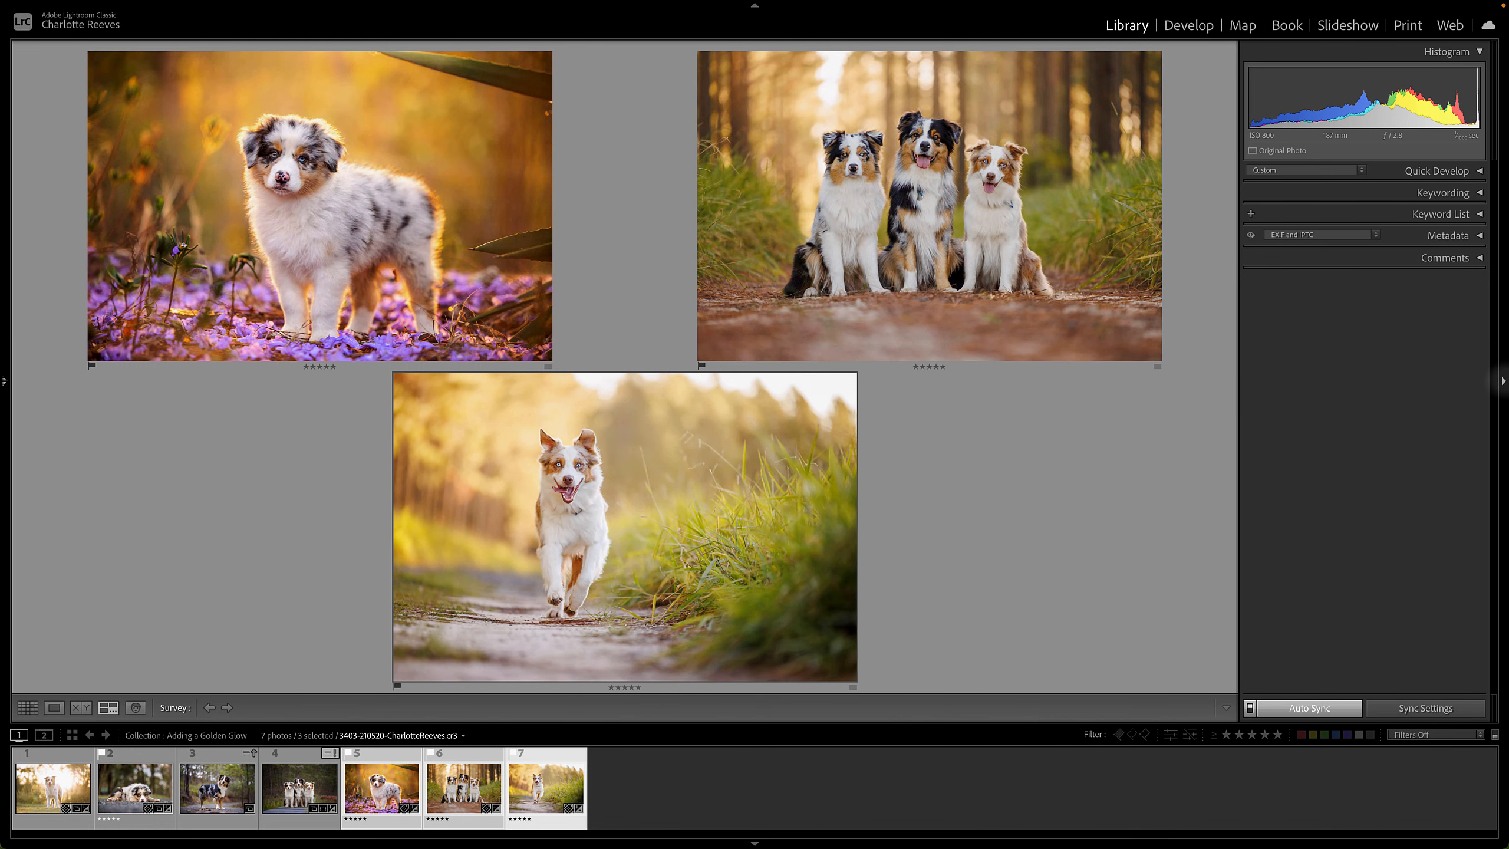
View the three golden-glow photos side by side in a wider Survey view in the Library
{"action": "left_click", "coordinate": [1503, 380]}
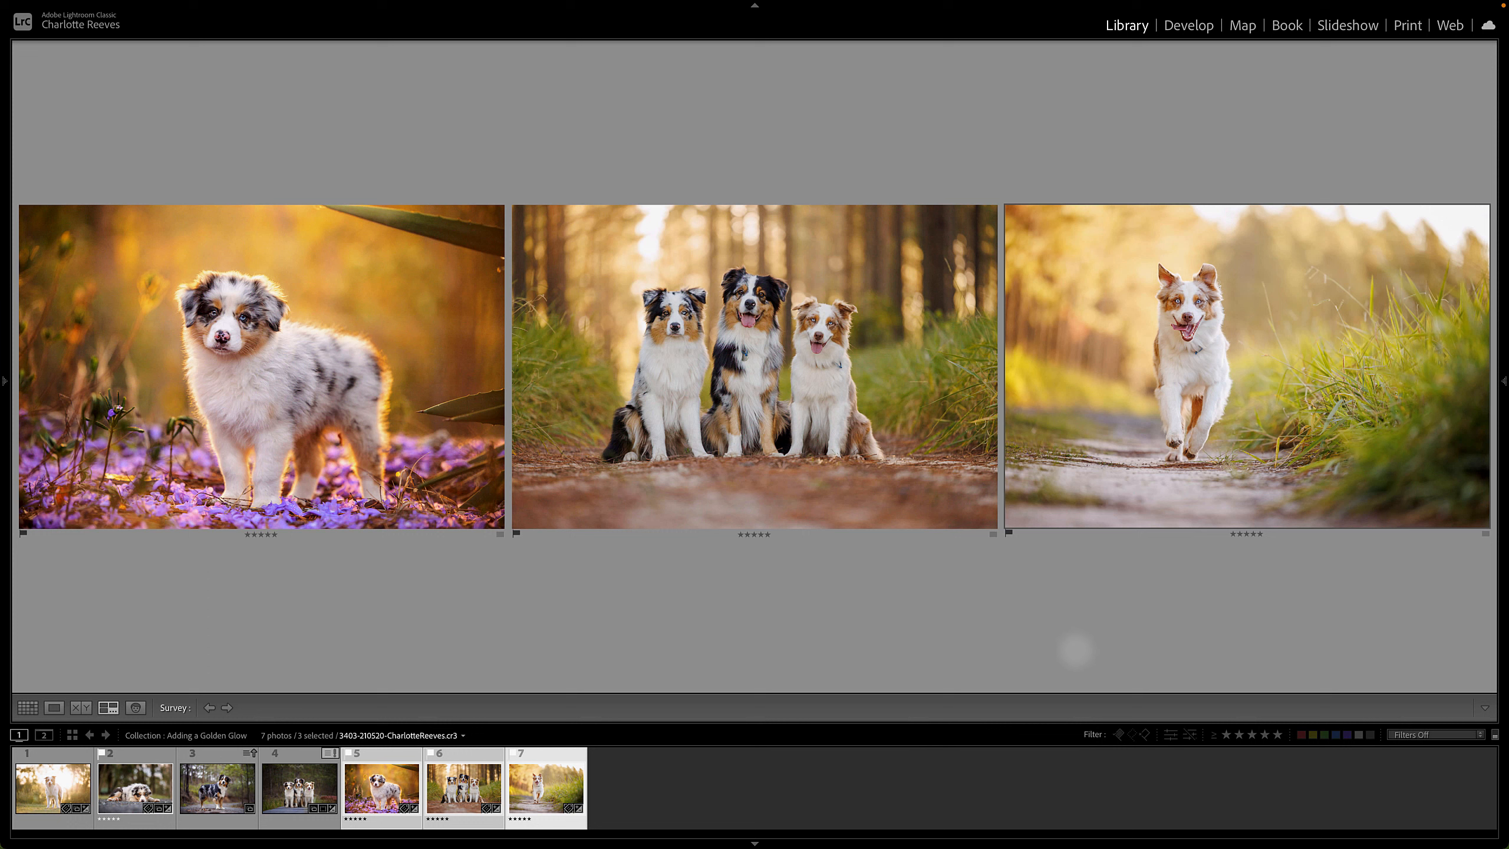